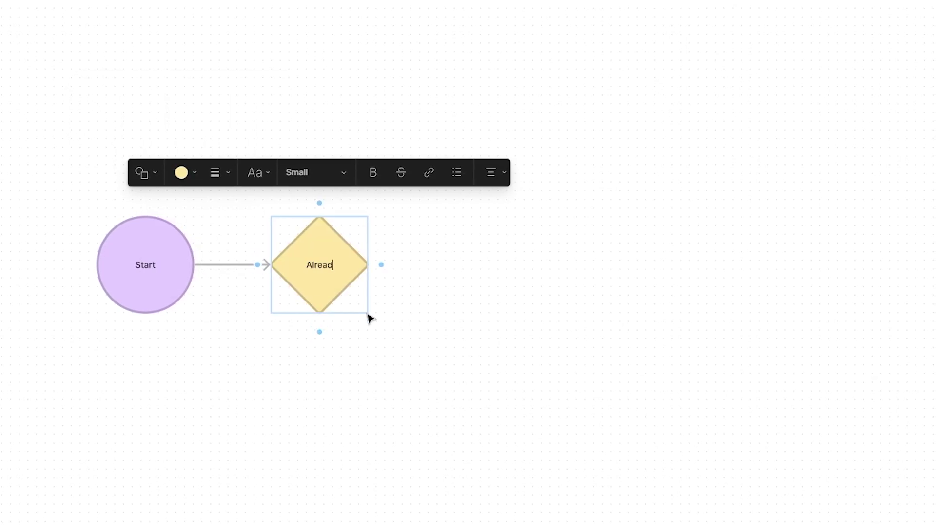
Label the diamond 'Already an account?' and connect a box above it reading 'Enter email and password'
{"action": "type", "text": "y an account?"}
{"action": "left_click_drag", "start_coordinate": [320, 202], "coordinate": [317, 128]}
{"action": "left_click", "coordinate": [271, 142]}
{"action": "type", "text": "Ente"}
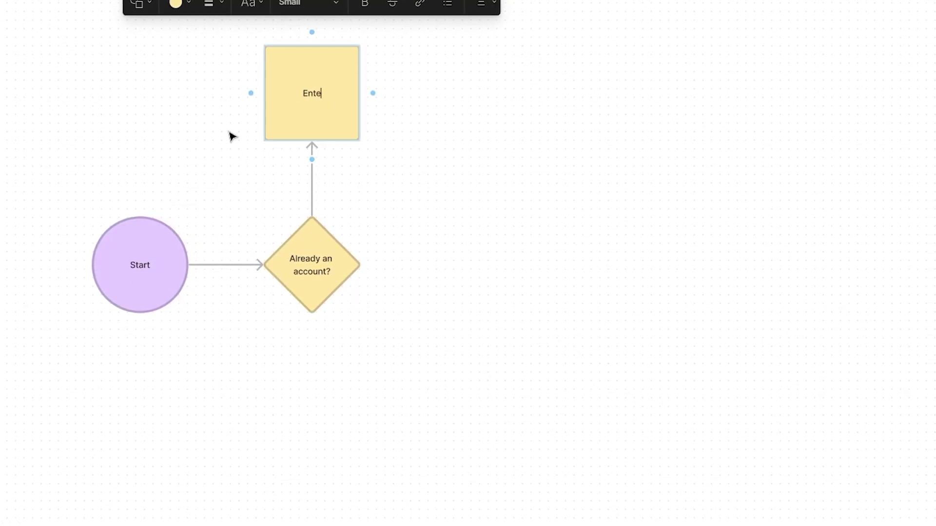
{"action": "type", "text": "r email and password"}
{"action": "key", "text": "Escape"}
Fill the email and password box green, then select the Already an account? diamond
{"action": "left_click", "coordinate": [174, 4]}
{"action": "left_click", "coordinate": [195, 86]}
{"action": "left_click", "coordinate": [304, 293]}
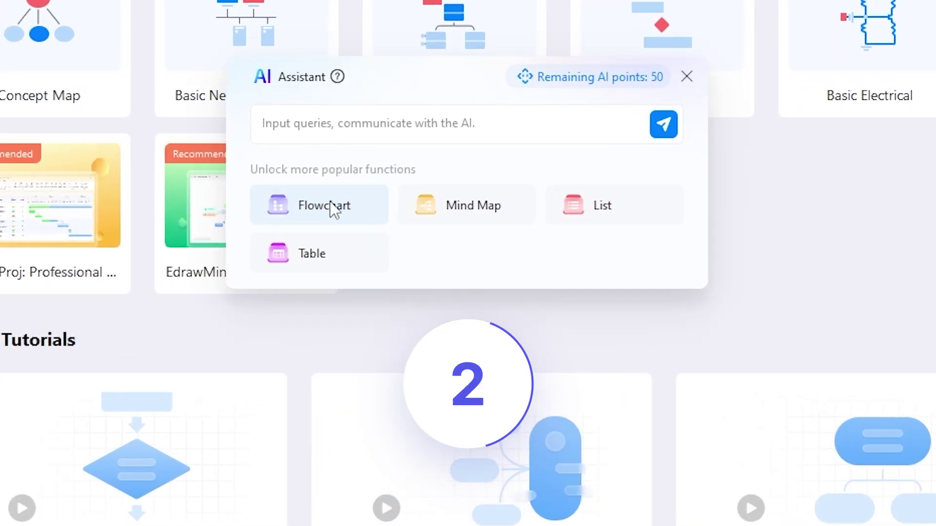
Start an AI flowchart with the prompt 'Userflow for food delivery app' and add another decision diamond
{"action": "left_click", "coordinate": [330, 203]}
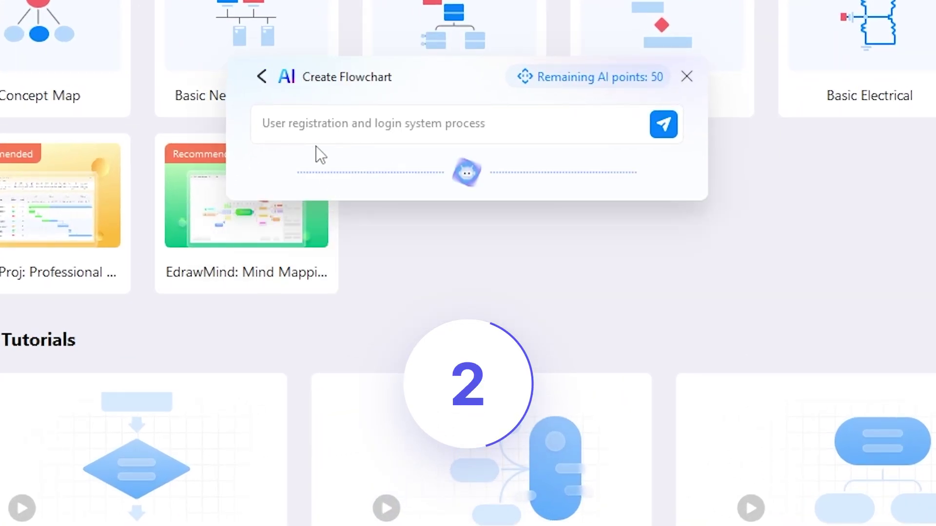
{"action": "type", "text": "Userflow for food delivery app"}
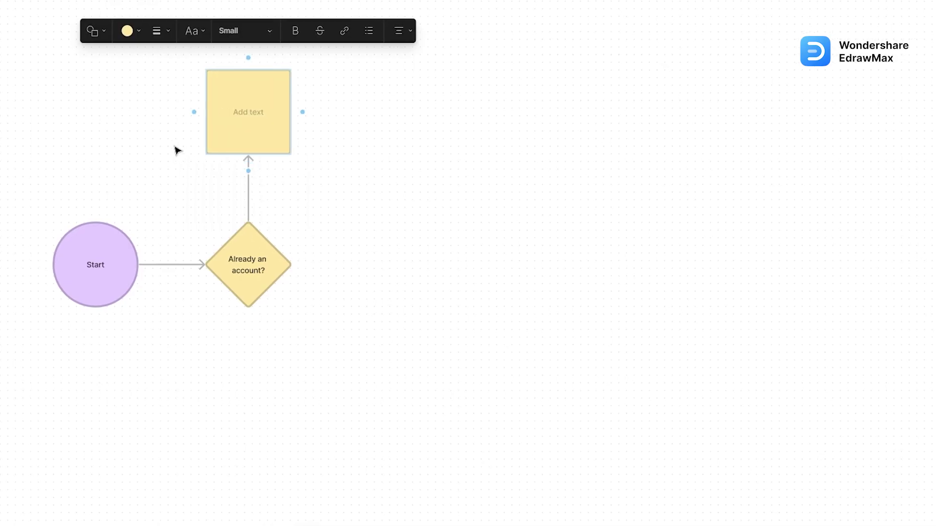
{"action": "type", "text": "Enter em"}
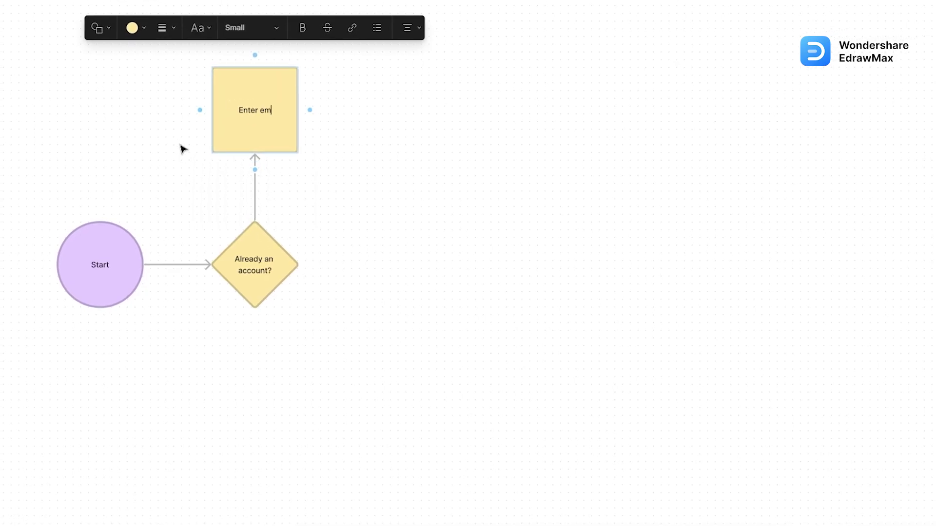
{"action": "type", "text": "ail and password"}
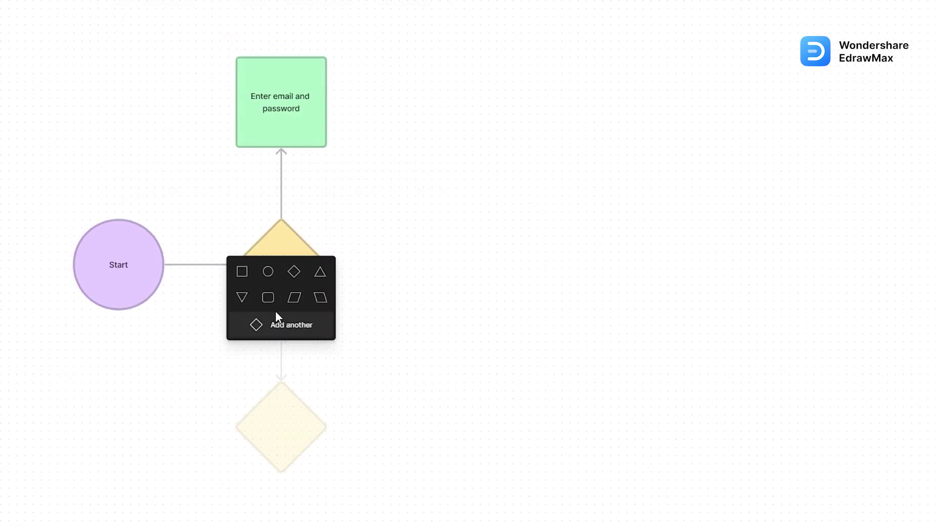
{"action": "left_click", "coordinate": [275, 317]}
Advance the Video Tutorials carousel to show Swimlane, Gantt Chart, Chart and Table
{"action": "type", "text": "Want to s"}
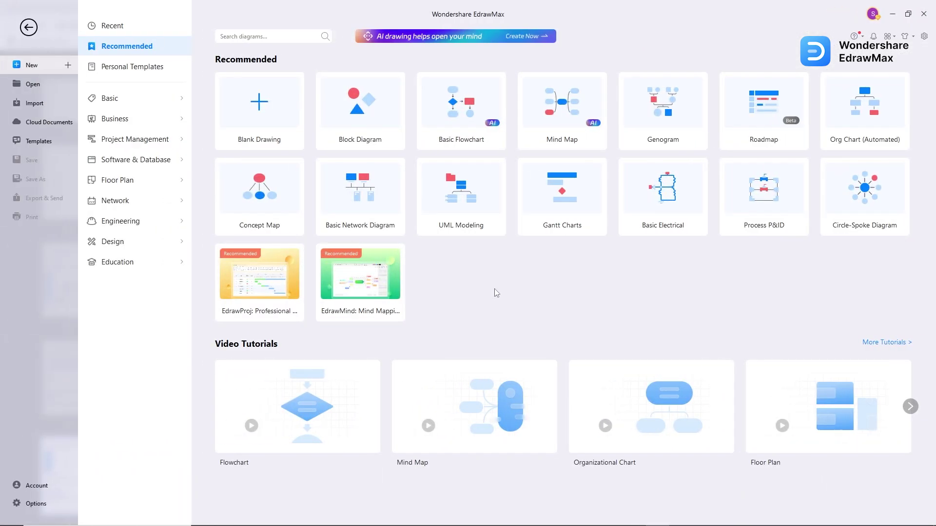
{"action": "mouse_move", "coordinate": [319, 200]}
{"action": "left_click", "coordinate": [910, 406]}
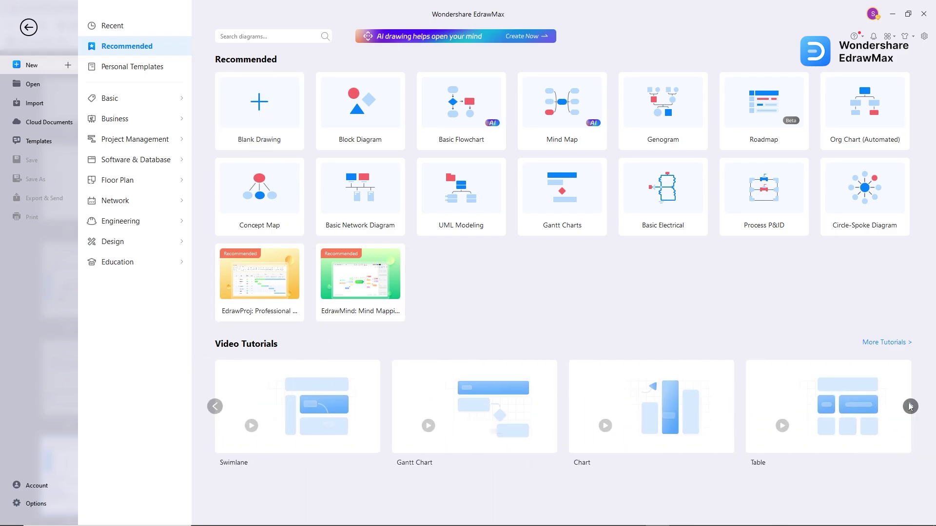
Browse the Basic category's Flowchart, Basic Diagram, Mind Map and Organizational Chart templates
{"action": "left_click", "coordinate": [175, 101]}
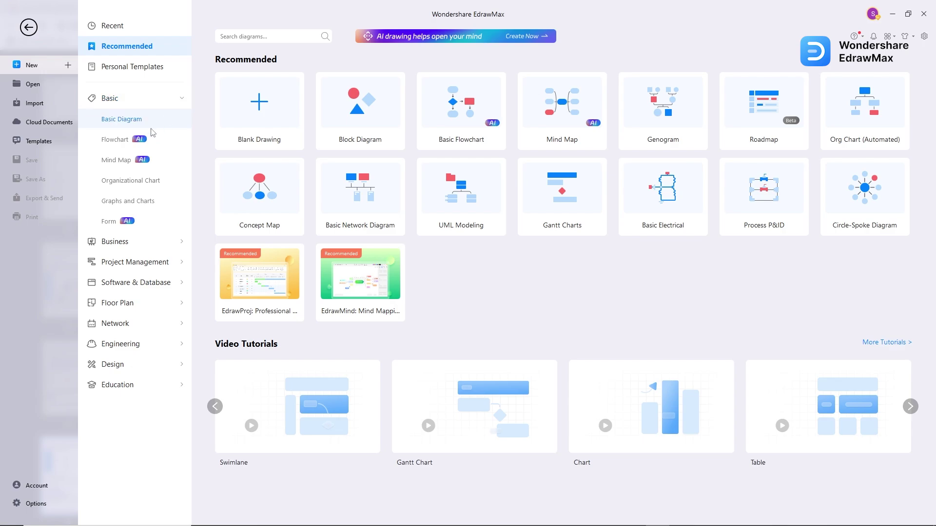
{"action": "left_click", "coordinate": [136, 147]}
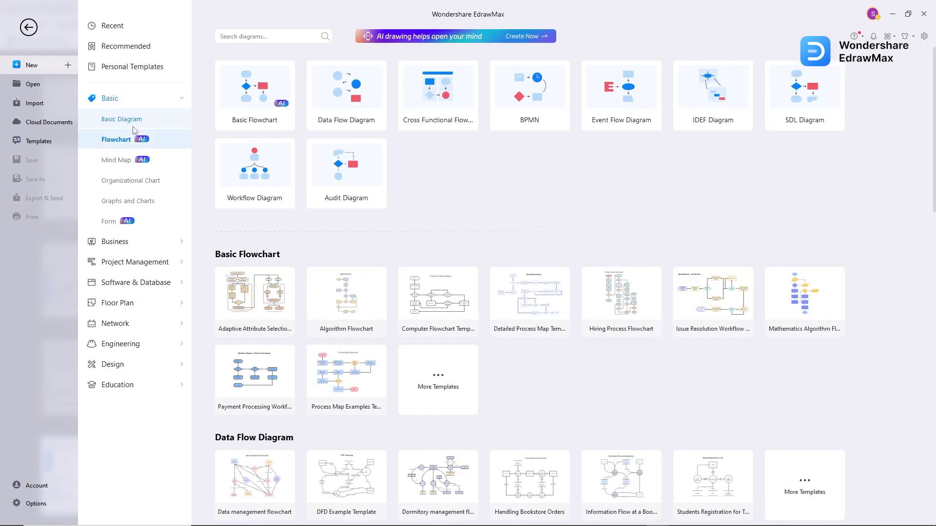
{"action": "left_click", "coordinate": [132, 123]}
{"action": "left_click", "coordinate": [132, 164]}
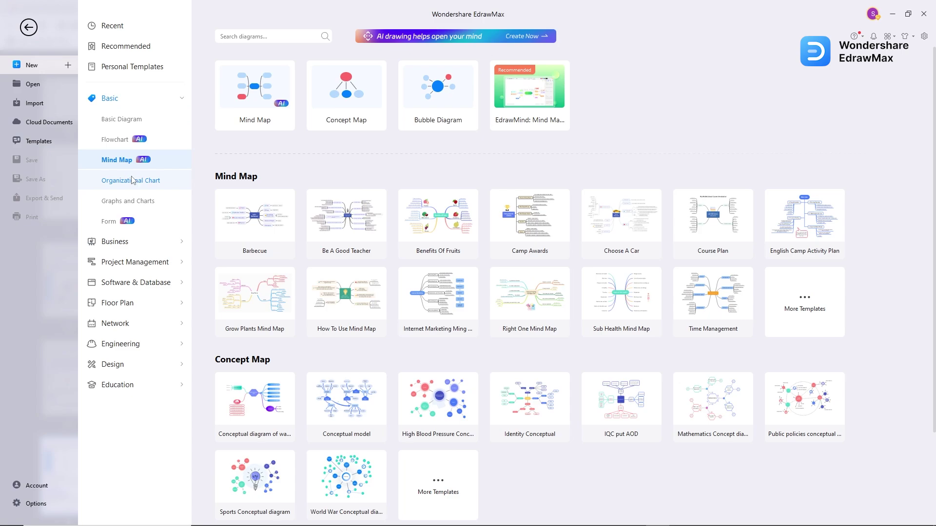
{"action": "left_click", "coordinate": [133, 182]}
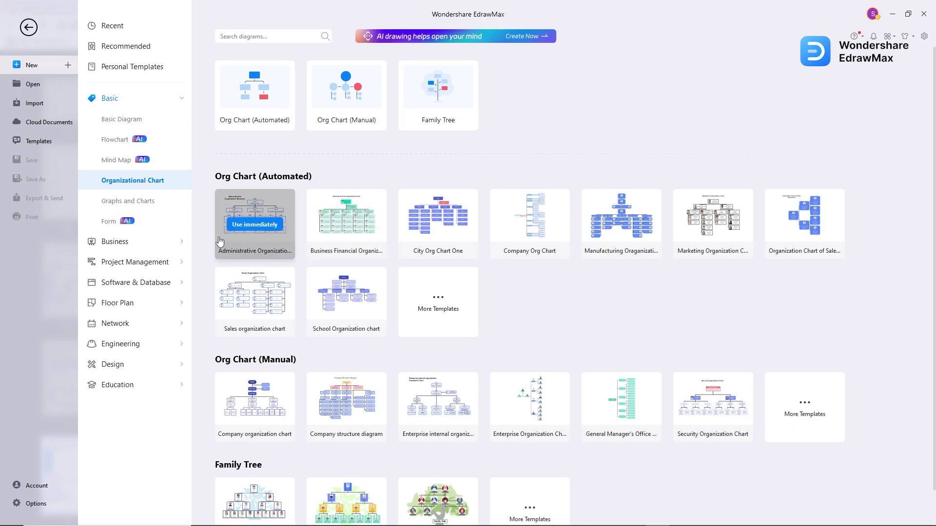
Browse Strategy and Planning, Quality Management, Database Modeling and Electrical Engineering templates
{"action": "left_click", "coordinate": [169, 243]}
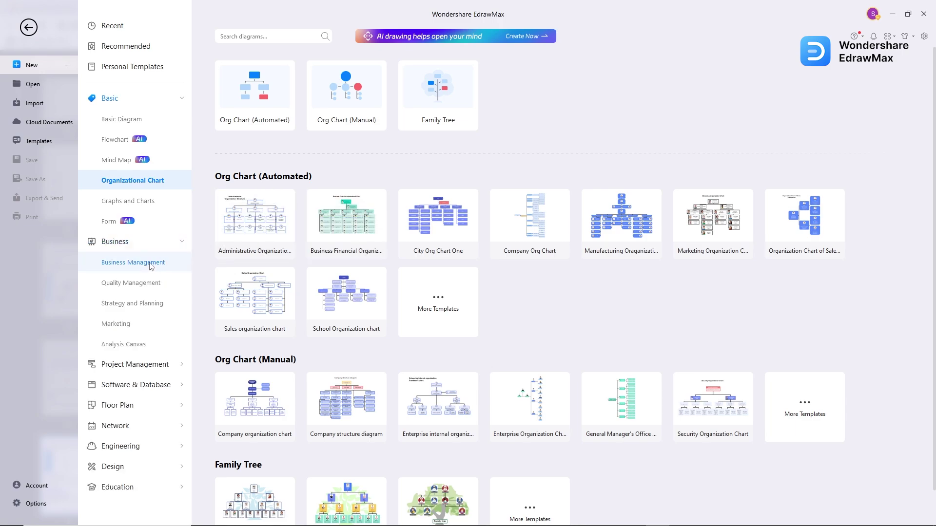
{"action": "left_click", "coordinate": [130, 303]}
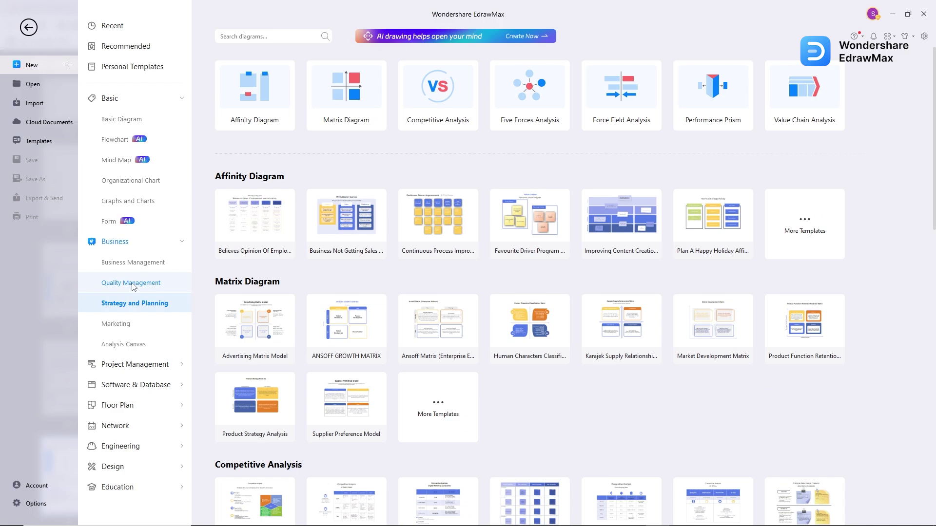
{"action": "left_click", "coordinate": [132, 283]}
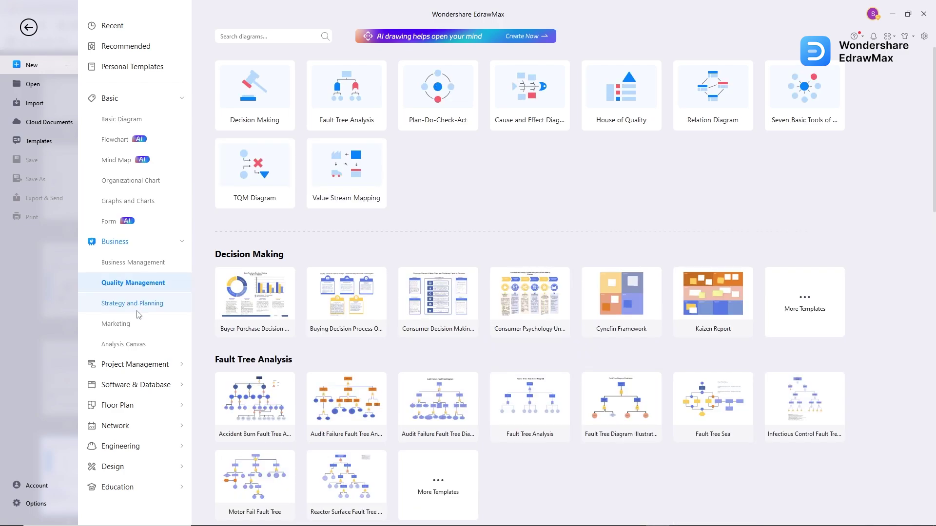
{"action": "left_click", "coordinate": [130, 385]}
{"action": "left_click", "coordinate": [130, 426]}
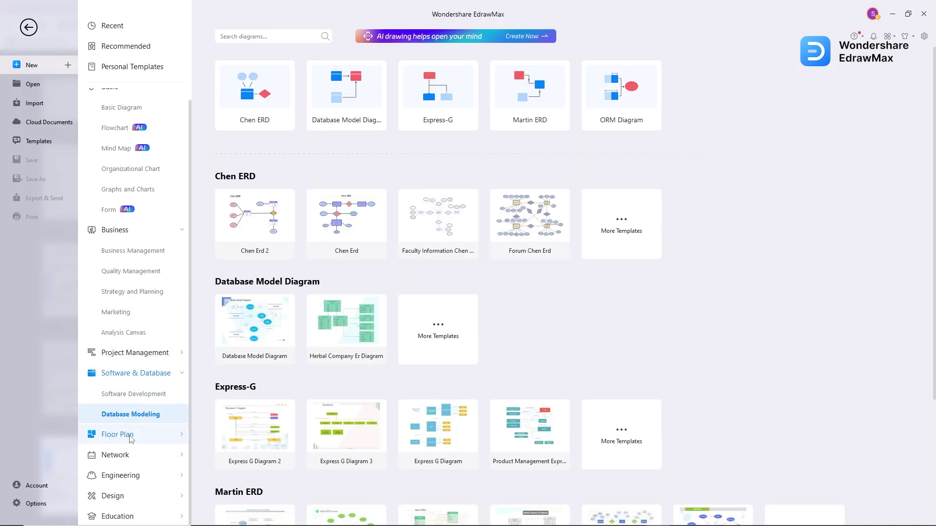
{"action": "left_click", "coordinate": [152, 476]}
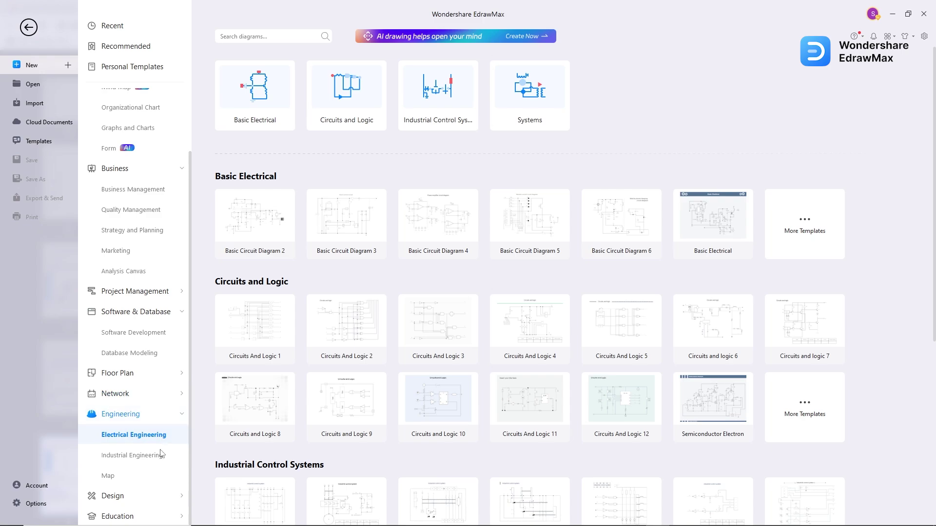
Expand Design and browse Graphic Design, Infographic, Card and UI&UX templates
{"action": "left_click", "coordinate": [166, 496]}
{"action": "left_click", "coordinate": [129, 437]}
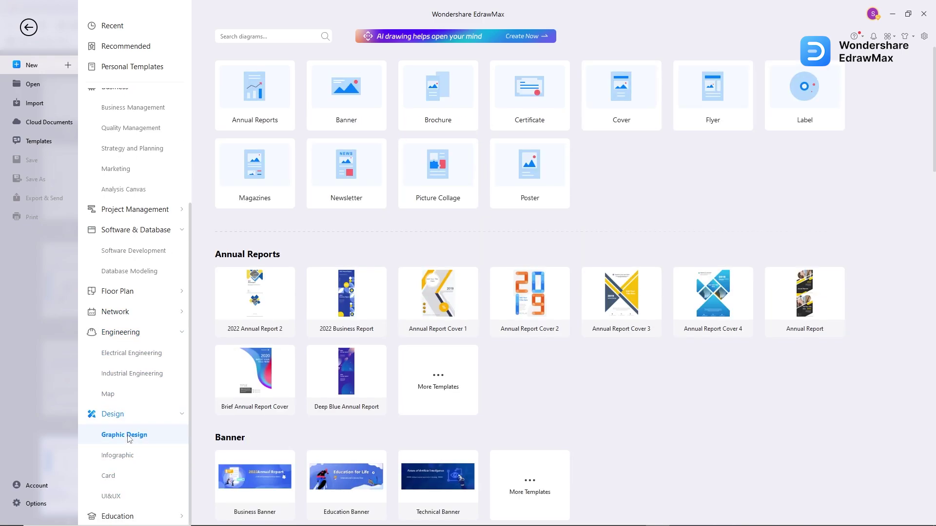
{"action": "scroll", "coordinate": [339, 334], "scroll_direction": "down", "scroll_amount": 6}
{"action": "left_click", "coordinate": [116, 456]}
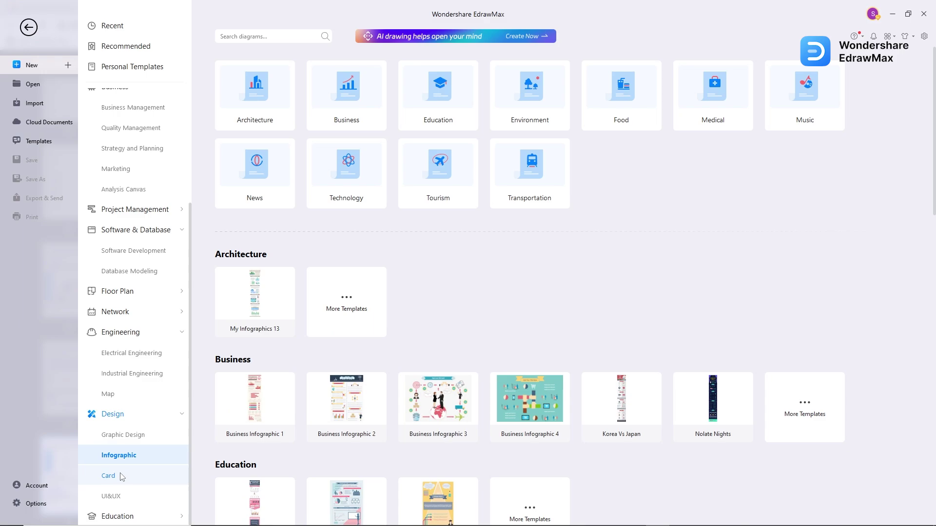
{"action": "left_click", "coordinate": [122, 476]}
{"action": "scroll", "coordinate": [428, 396], "scroll_direction": "down", "scroll_amount": 6}
{"action": "left_click", "coordinate": [133, 496]}
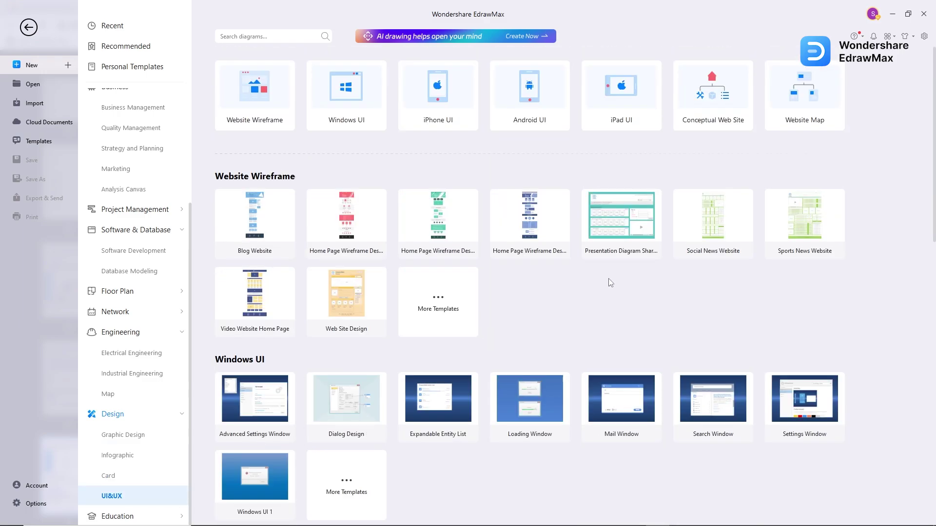
{"action": "scroll", "coordinate": [580, 331], "scroll_direction": "down", "scroll_amount": 8}
{"action": "scroll", "coordinate": [577, 194], "scroll_direction": "up", "scroll_amount": 4}
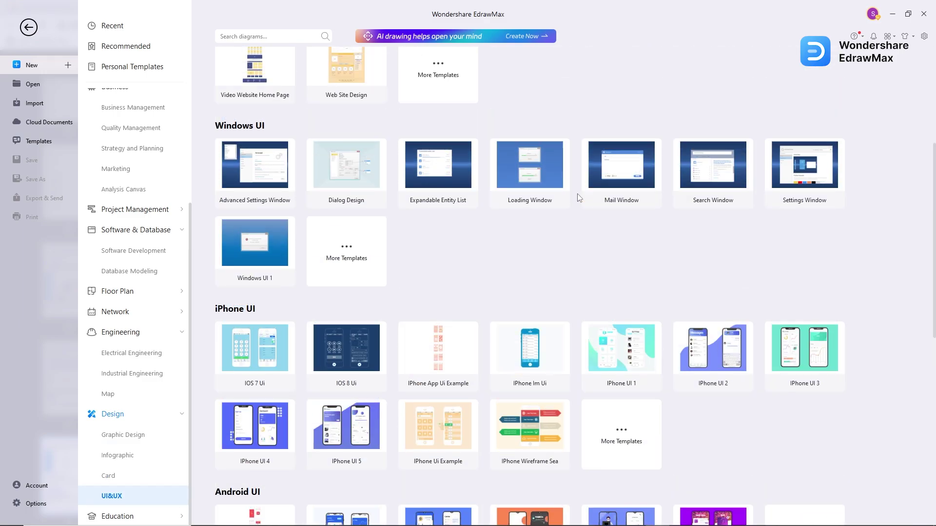
{"action": "scroll", "coordinate": [577, 194], "scroll_direction": "up", "scroll_amount": 4}
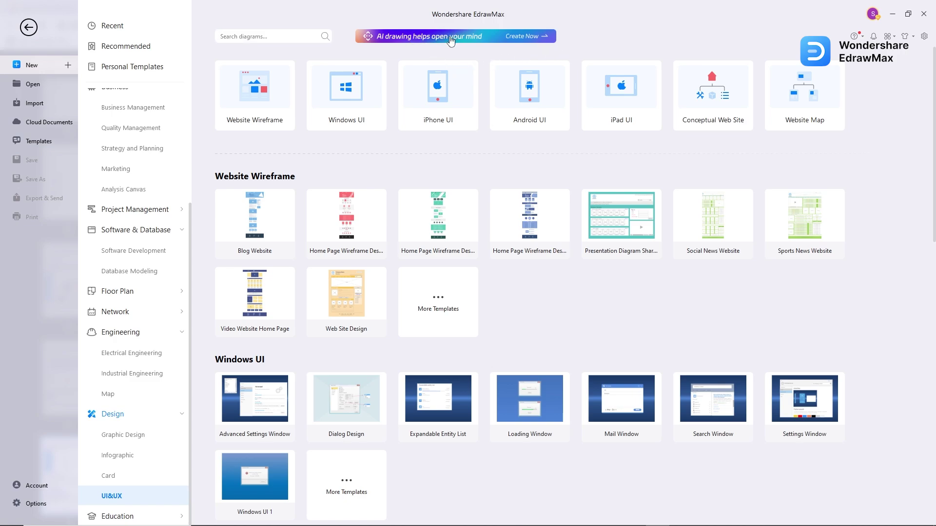
Generate the food delivery user-flow flowchart with the AI assistant's Flowchart option
{"action": "left_click", "coordinate": [485, 40]}
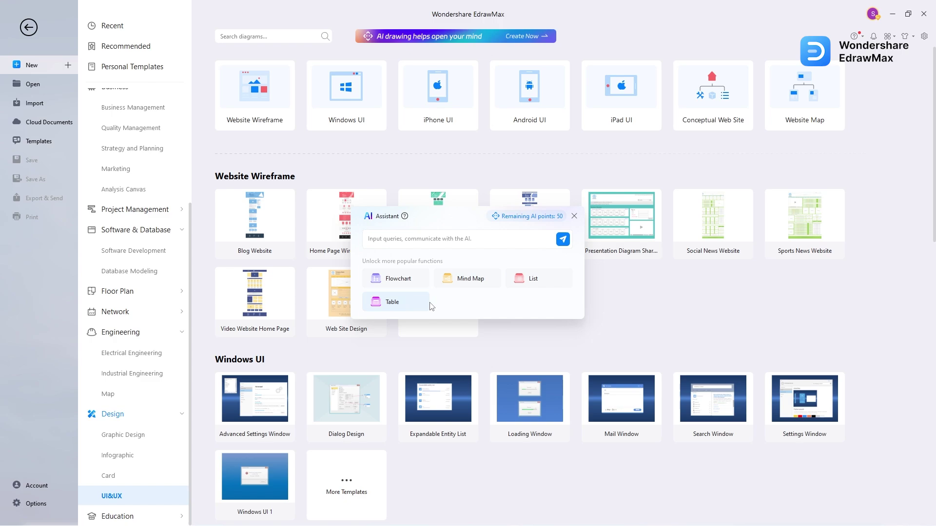
{"action": "left_click", "coordinate": [399, 280]}
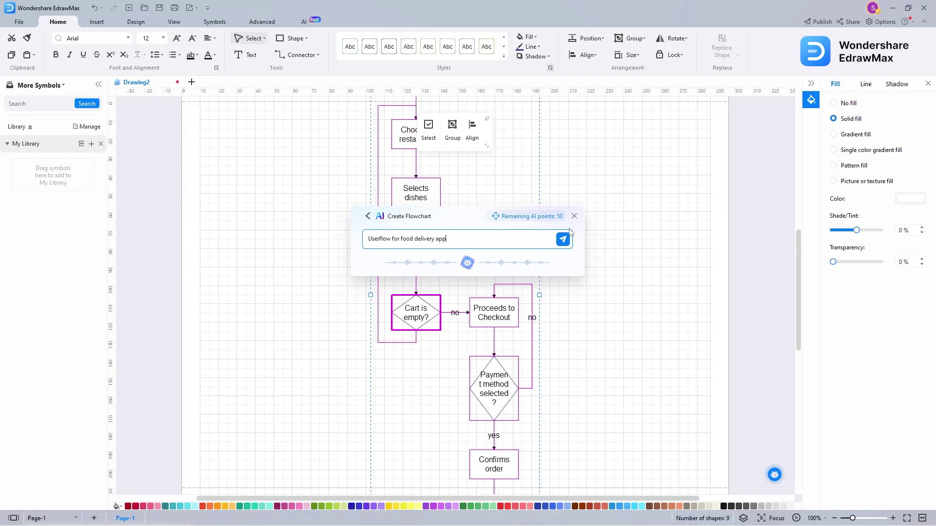
Close the AI panel, then widen, stretch and shift the generated flowchart left
{"action": "left_click", "coordinate": [574, 216]}
{"action": "scroll", "coordinate": [572, 235], "scroll_direction": "down", "scroll_amount": 5}
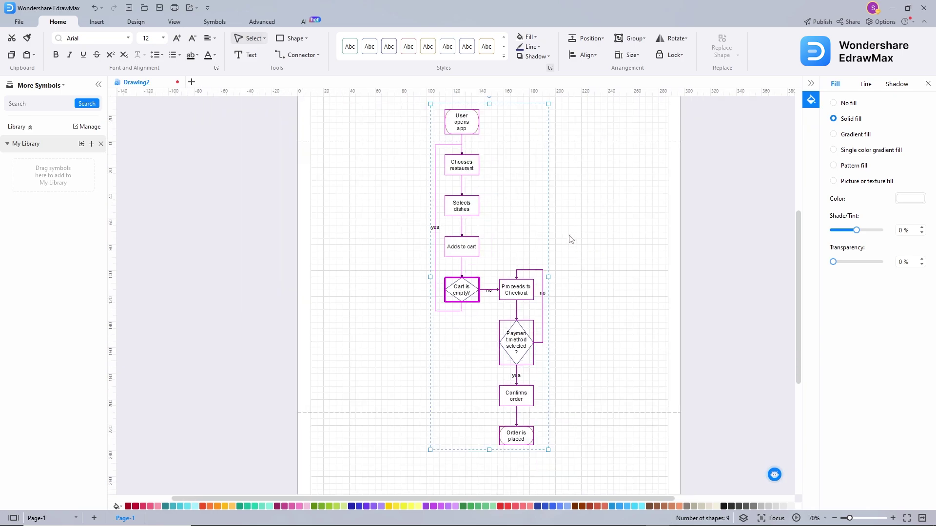
{"action": "left_click_drag", "start_coordinate": [572, 224], "coordinate": [567, 241]}
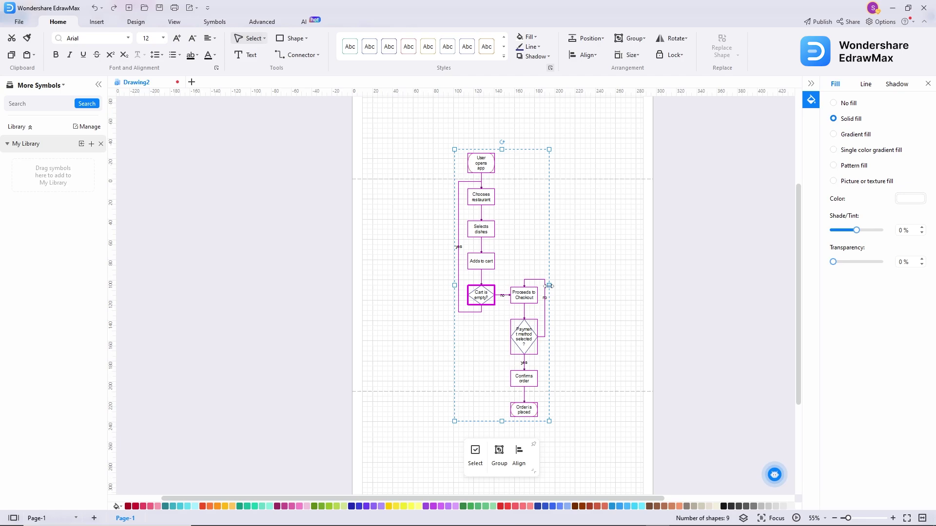
{"action": "left_click_drag", "start_coordinate": [600, 284], "coordinate": [599, 284]}
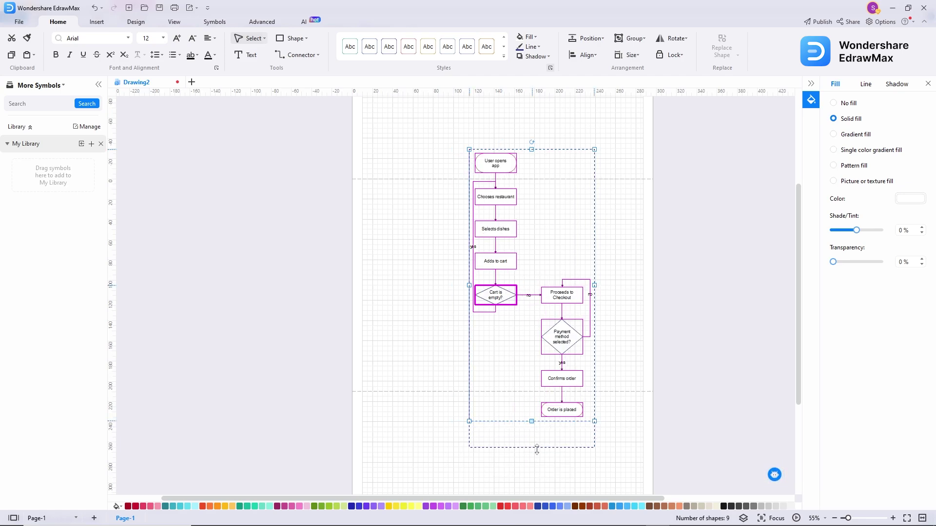
{"action": "left_click_drag", "start_coordinate": [536, 449], "coordinate": [536, 466]}
{"action": "left_click_drag", "start_coordinate": [563, 376], "coordinate": [525, 372]}
{"action": "left_click", "coordinate": [579, 250]}
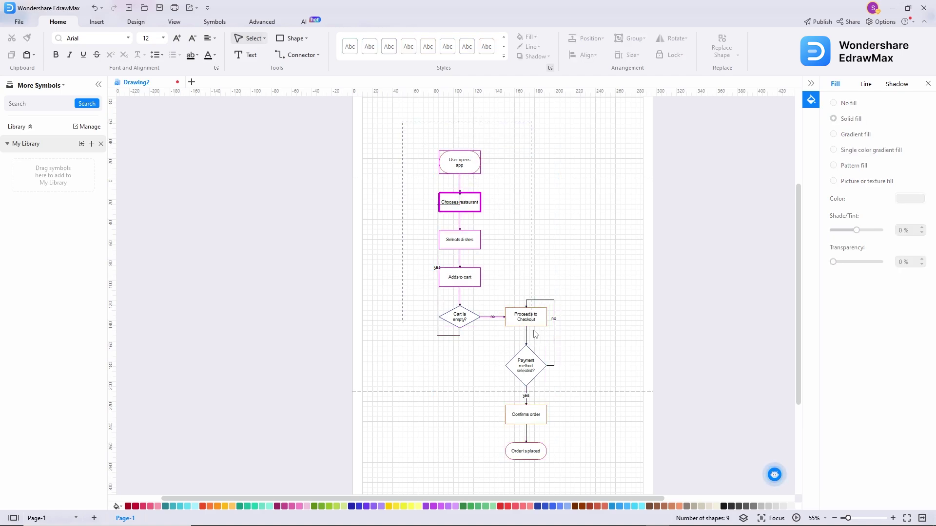
Select all flowchart shapes and apply a Beautify style from the Design tab
{"action": "left_click_drag", "start_coordinate": [535, 334], "coordinate": [590, 473]}
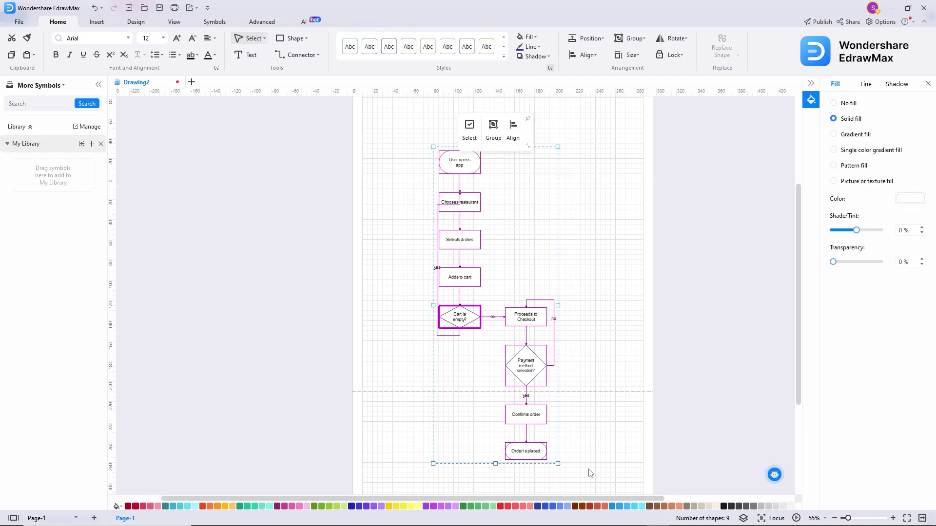
{"action": "left_click", "coordinate": [135, 22]}
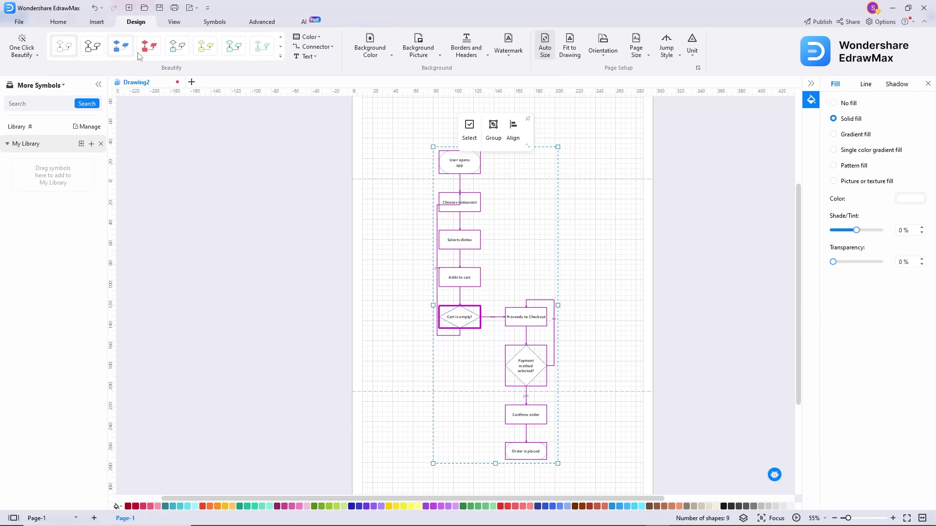
{"action": "left_click", "coordinate": [614, 263]}
{"action": "scroll", "coordinate": [452, 190], "scroll_direction": "up", "scroll_amount": 6}
Raise the yes-loop connector segment so it rejoins above Chooses restaurant
{"action": "left_click", "coordinate": [410, 250]}
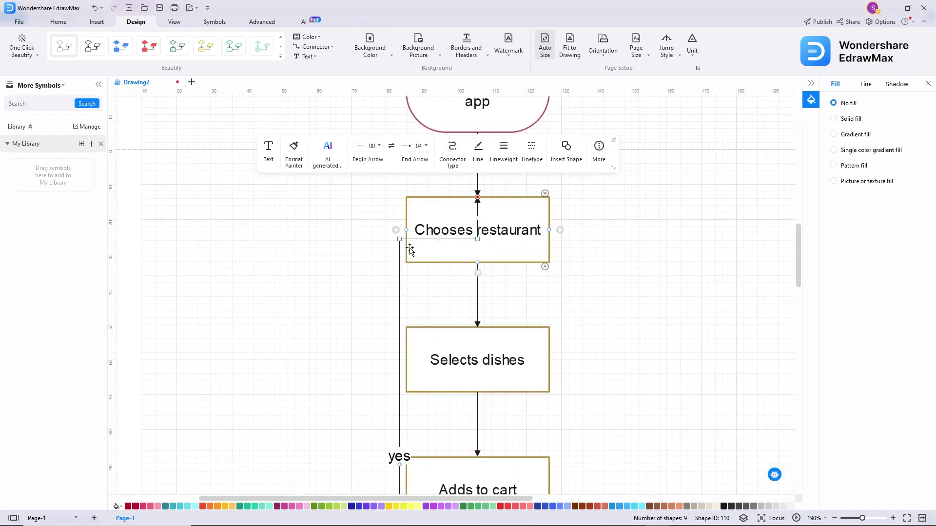
{"action": "left_click_drag", "start_coordinate": [439, 239], "coordinate": [420, 170]}
{"action": "left_click", "coordinate": [422, 282]}
{"action": "scroll", "coordinate": [567, 316], "scroll_direction": "down", "scroll_amount": 5}
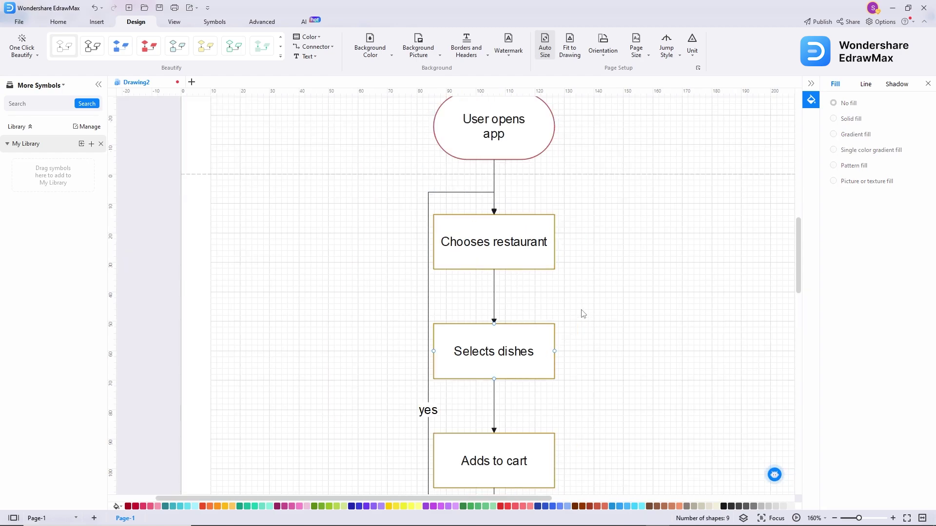
{"action": "left_click_drag", "start_coordinate": [578, 350], "coordinate": [574, 189]}
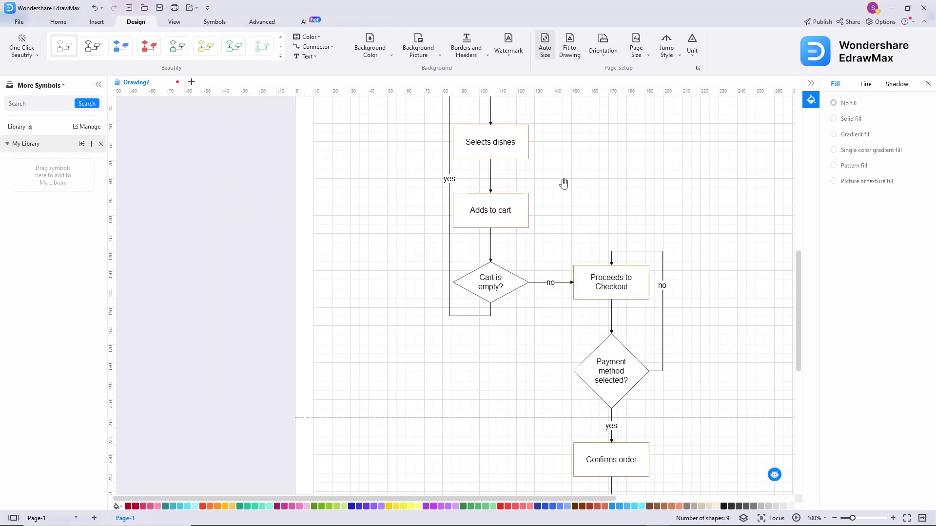
{"action": "scroll", "coordinate": [539, 250], "scroll_direction": "down", "scroll_amount": 2}
{"action": "scroll", "coordinate": [530, 351], "scroll_direction": "up", "scroll_amount": 4}
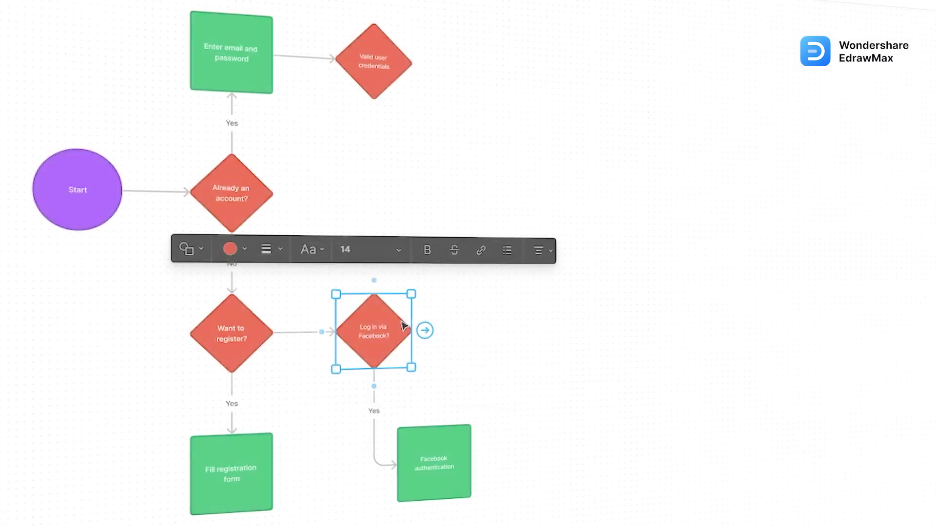
Add a 'Log in via Google?' diamond with an 'Exit' rounded rectangle above it
{"action": "left_click_drag", "start_coordinate": [374, 280], "coordinate": [378, 204]}
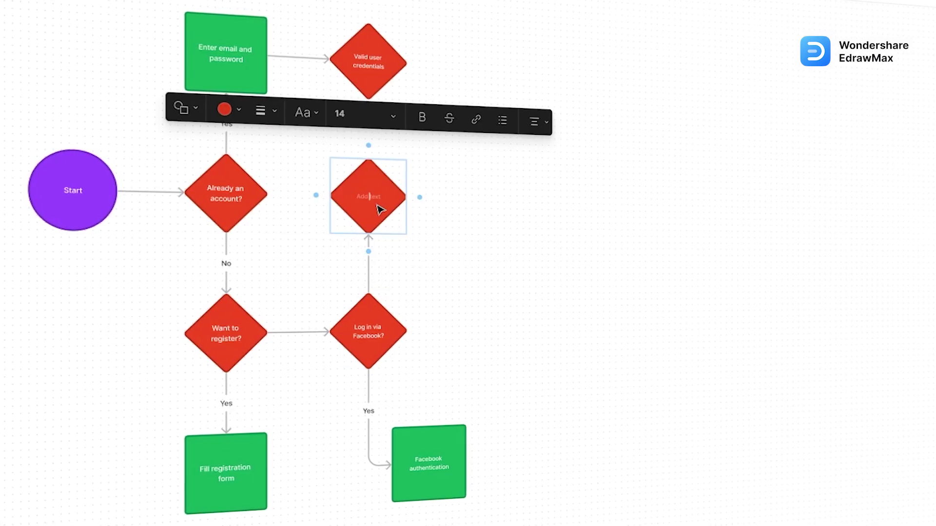
{"action": "type", "text": "Log in via Google?"}
{"action": "key", "text": "Escape"}
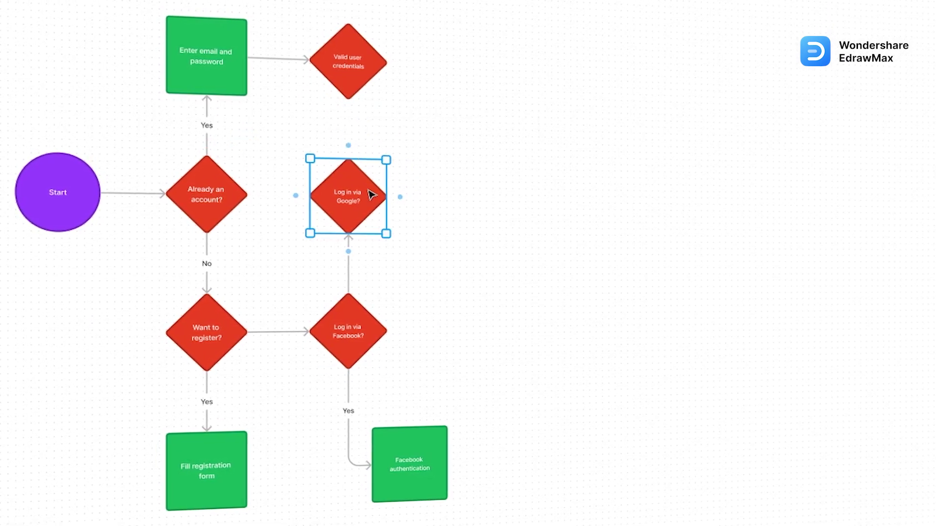
{"action": "left_click_drag", "start_coordinate": [350, 145], "coordinate": [429, 100]}
{"action": "left_click", "coordinate": [328, 111]}
{"action": "type", "text": "Exit"}
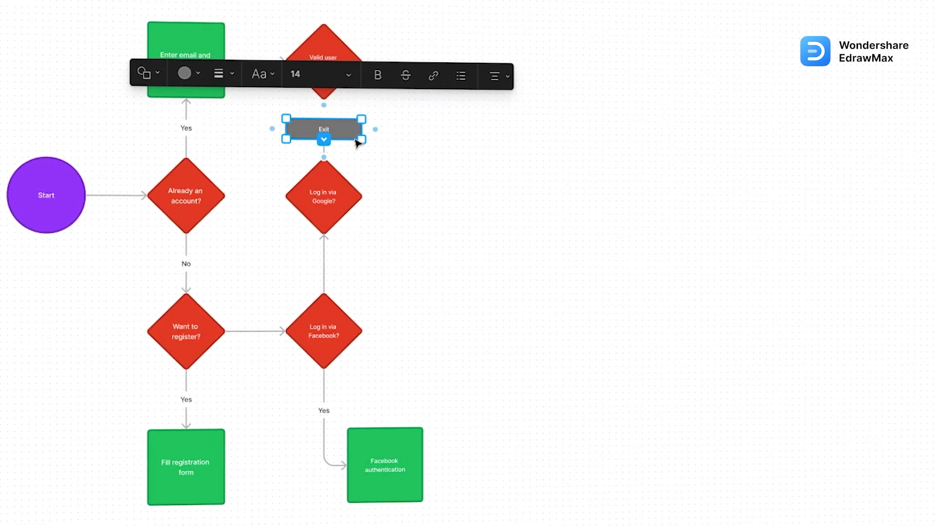
{"action": "left_click_drag", "start_coordinate": [88, 1], "coordinate": [361, 102]}
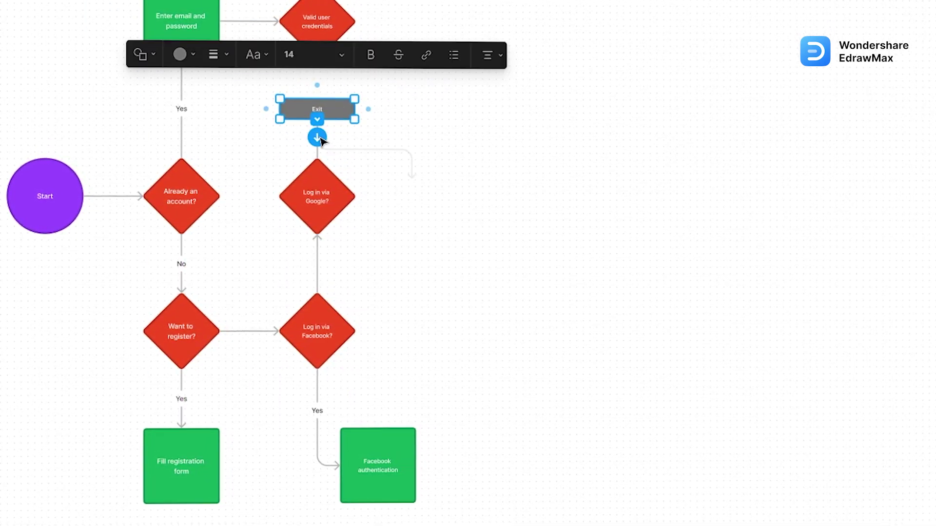
Add green boxes including 'User logged in Successfully', connected from Valid user credentials
{"action": "left_click", "coordinate": [344, 198]}
{"action": "left_click", "coordinate": [359, 196]}
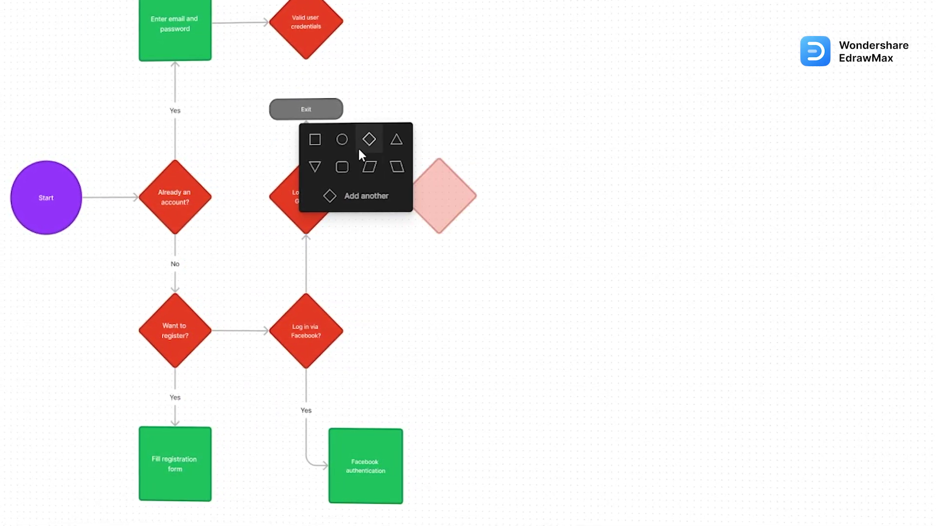
{"action": "left_click", "coordinate": [313, 138]}
{"action": "left_click", "coordinate": [303, 110]}
{"action": "left_click", "coordinate": [309, 56]}
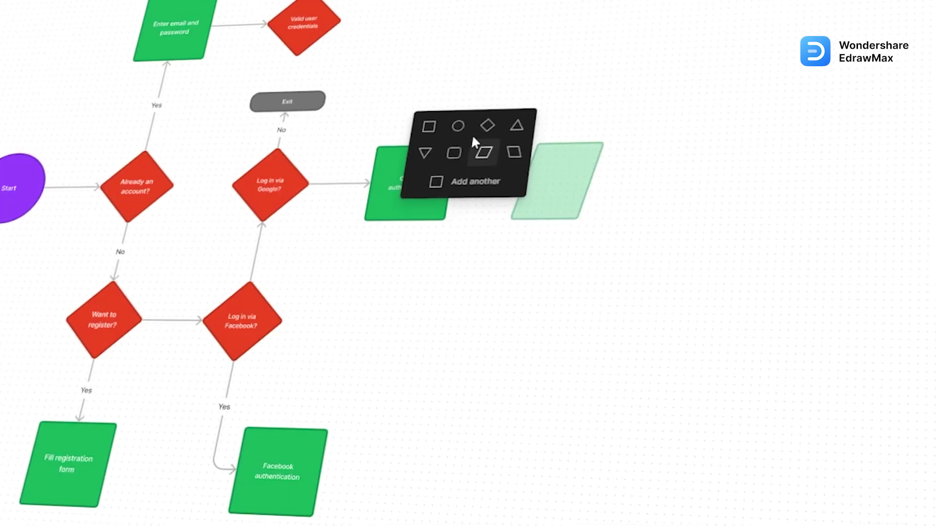
{"action": "left_click", "coordinate": [472, 134]}
{"action": "type", "text": "User logged in Successfully"}
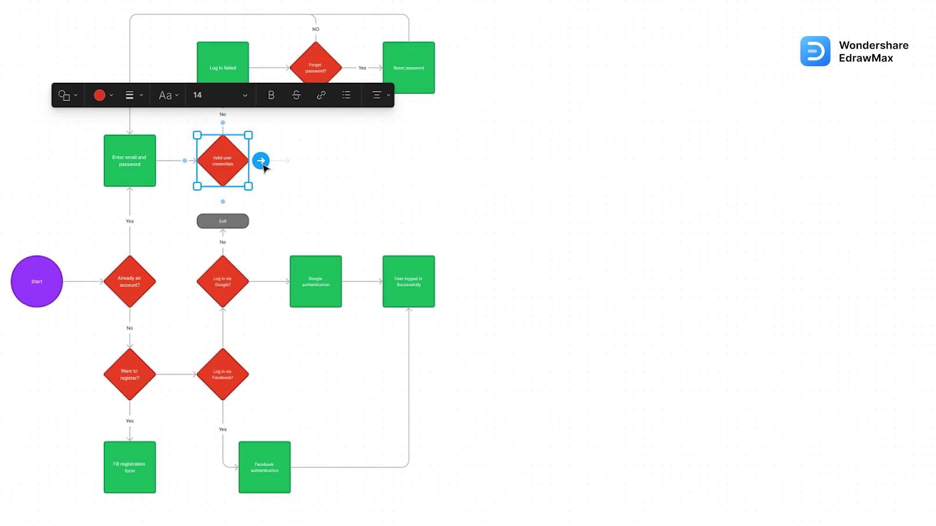
{"action": "left_click_drag", "start_coordinate": [258, 159], "coordinate": [403, 268]}
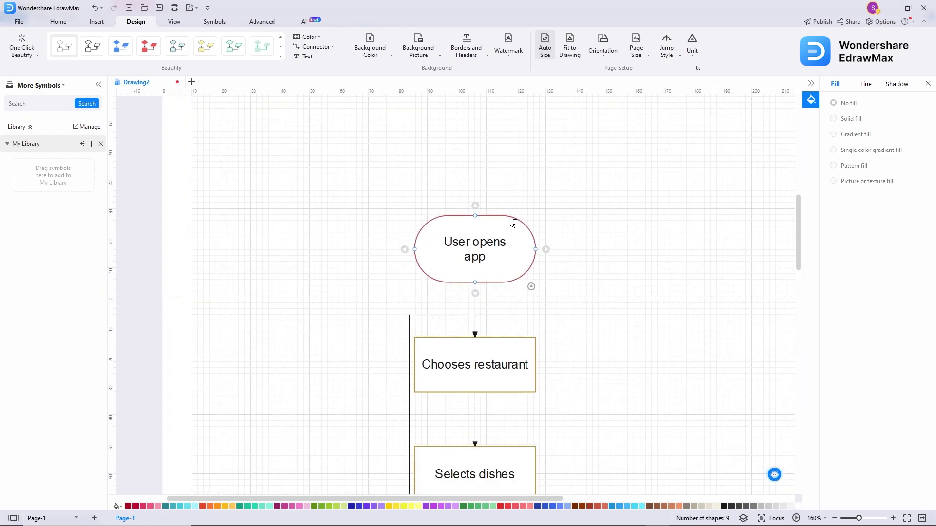
{"action": "scroll", "coordinate": [480, 249], "scroll_direction": "up", "scroll_amount": 3}
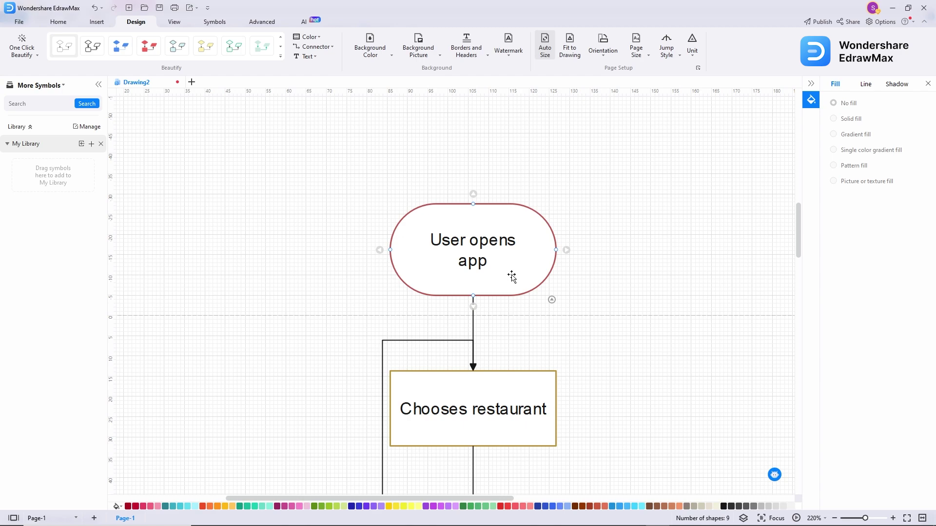
{"action": "scroll", "coordinate": [512, 279], "scroll_direction": "down", "scroll_amount": 3}
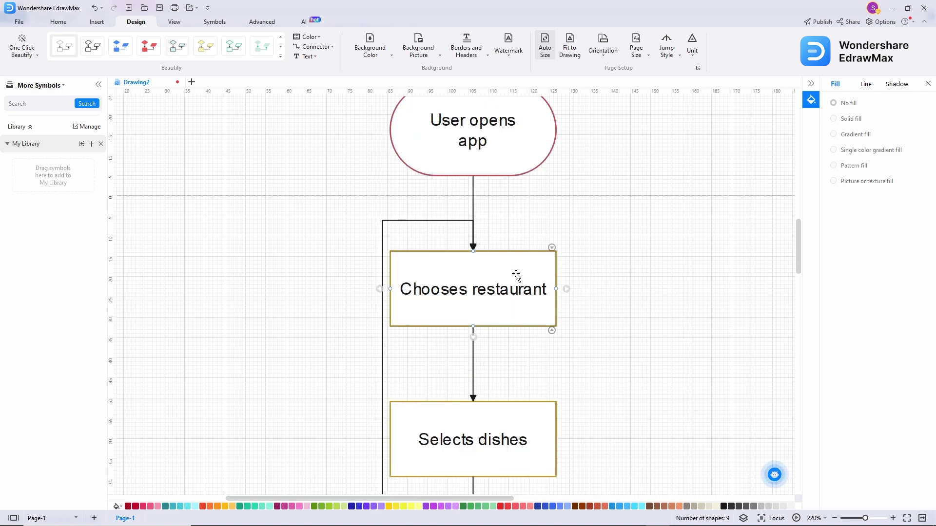
{"action": "scroll", "coordinate": [526, 277], "scroll_direction": "down", "scroll_amount": 2}
{"action": "scroll", "coordinate": [533, 242], "scroll_direction": "up", "scroll_amount": 1}
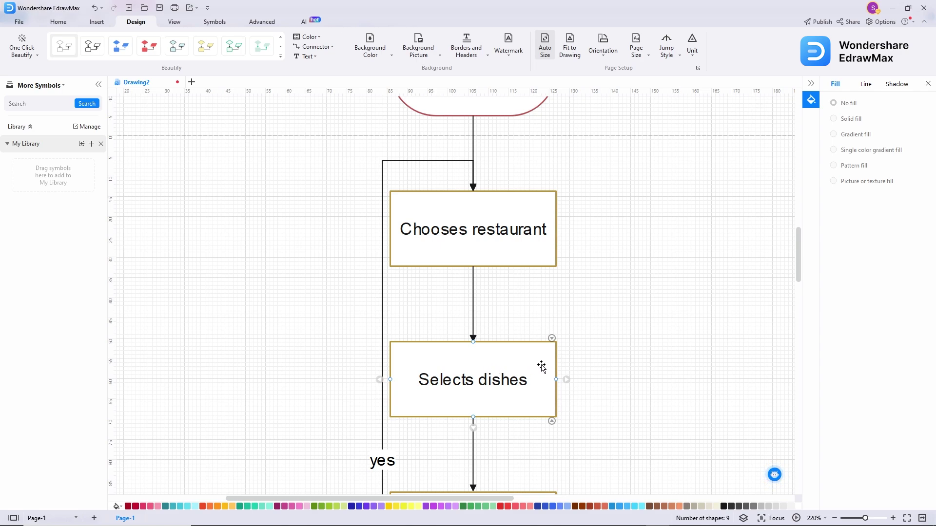
{"action": "scroll", "coordinate": [541, 366], "scroll_direction": "down", "scroll_amount": 3}
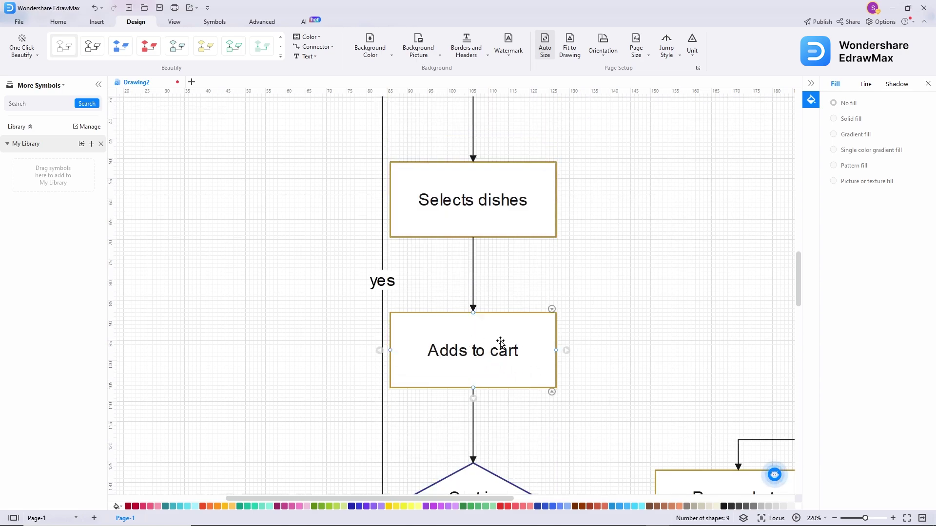
{"action": "scroll", "coordinate": [497, 341], "scroll_direction": "up", "scroll_amount": 4}
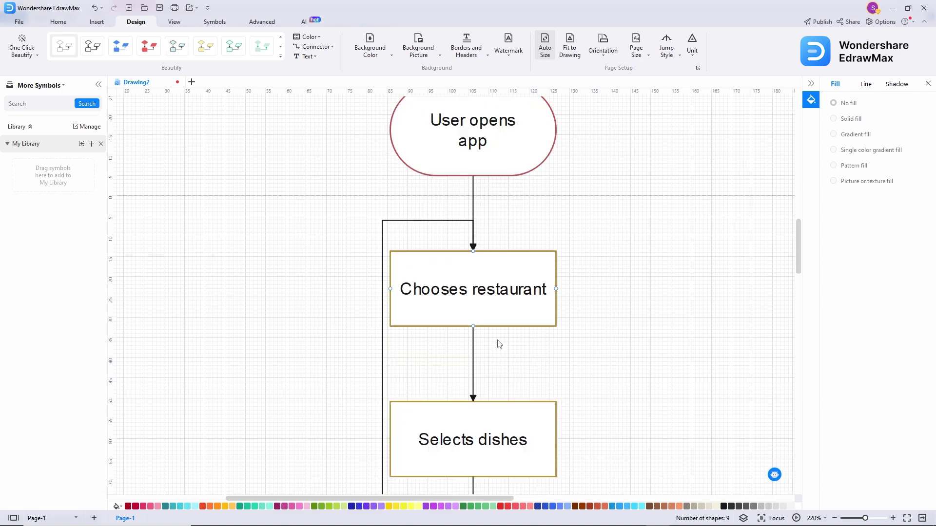
{"action": "scroll", "coordinate": [575, 330], "scroll_direction": "down", "scroll_amount": 6}
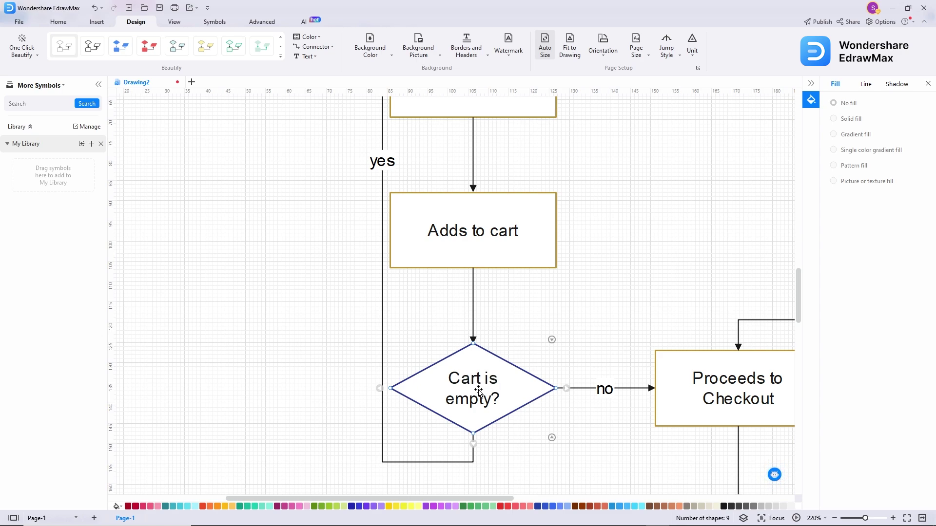
{"action": "scroll", "coordinate": [514, 397], "scroll_direction": "down", "scroll_amount": 5, "text": "ctrl"}
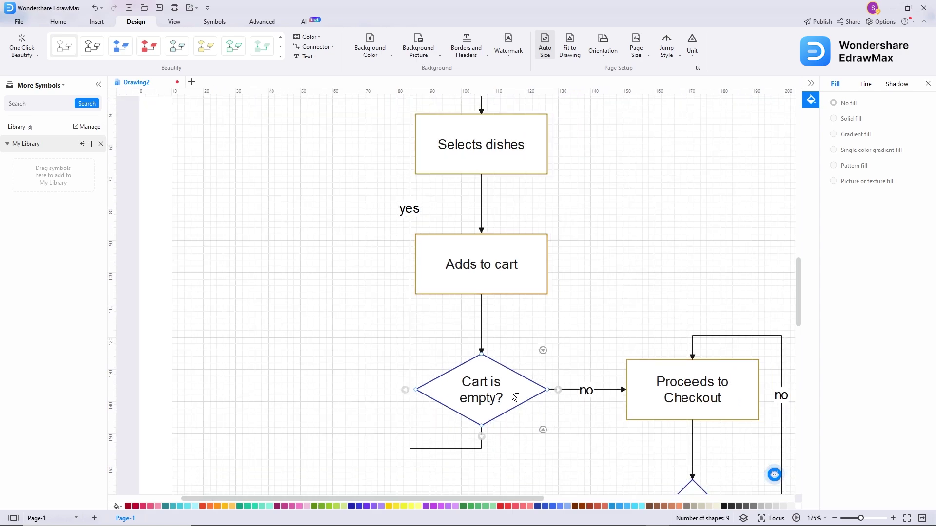
{"action": "scroll", "coordinate": [516, 361], "scroll_direction": "up", "scroll_amount": 1}
{"action": "scroll", "coordinate": [516, 360], "scroll_direction": "up", "scroll_amount": 1}
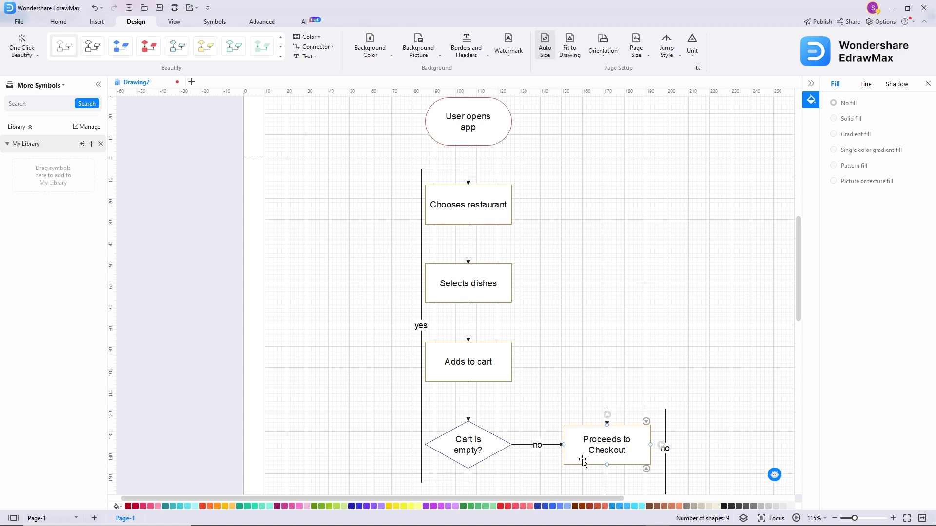
{"action": "scroll", "coordinate": [632, 454], "scroll_direction": "down", "scroll_amount": 3}
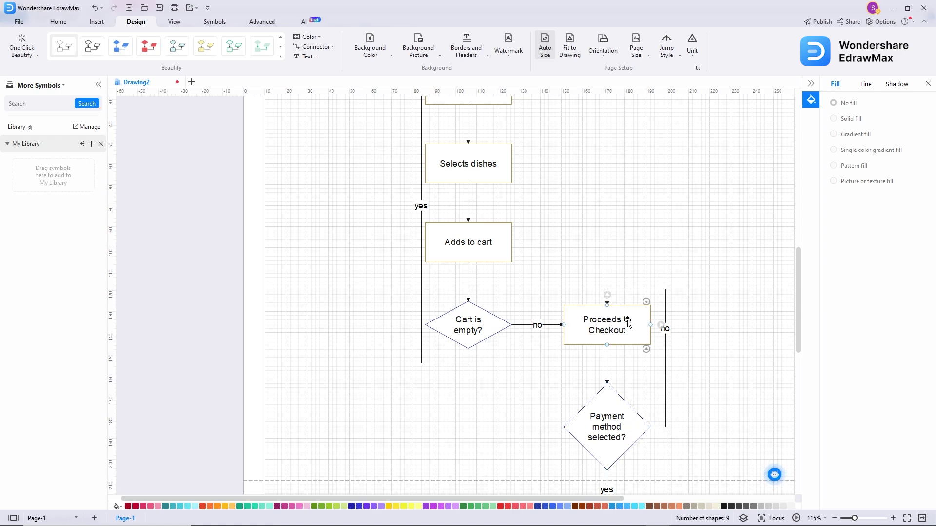
{"action": "scroll", "coordinate": [680, 341], "scroll_direction": "down", "scroll_amount": 4}
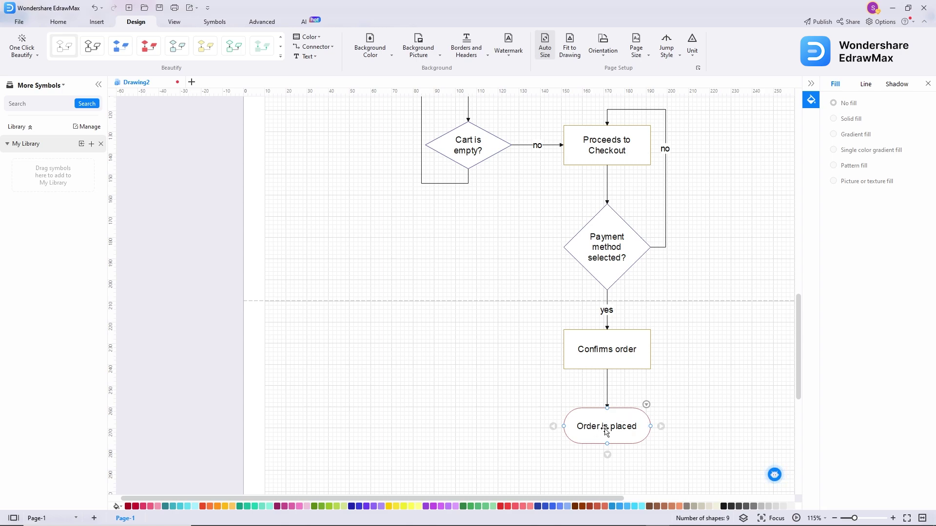
{"action": "scroll", "coordinate": [580, 433], "scroll_direction": "down", "scroll_amount": 1}
{"action": "scroll", "coordinate": [580, 432], "scroll_direction": "down", "scroll_amount": 4}
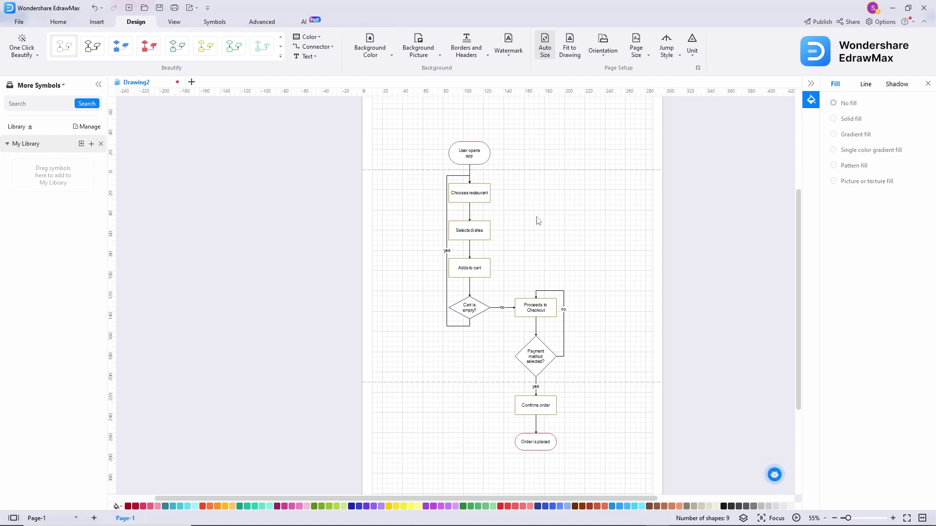
{"action": "mouse_move", "coordinate": [536, 388]}
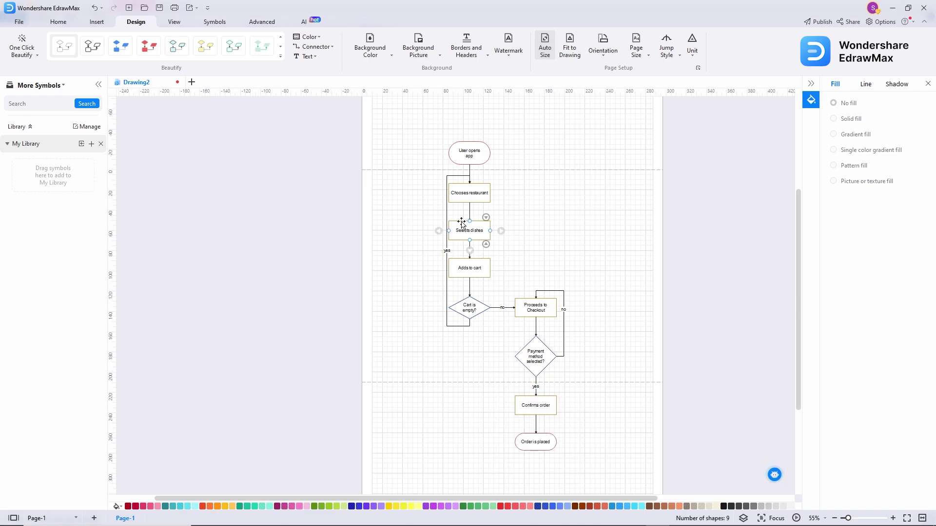
{"action": "scroll", "coordinate": [463, 227], "scroll_direction": "up", "scroll_amount": 5}
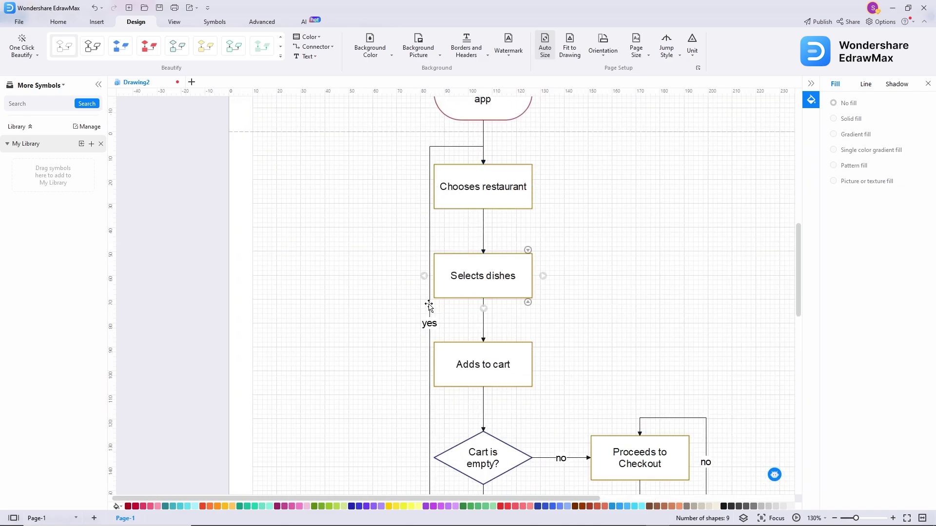
{"action": "scroll", "coordinate": [434, 388], "scroll_direction": "down", "scroll_amount": 4}
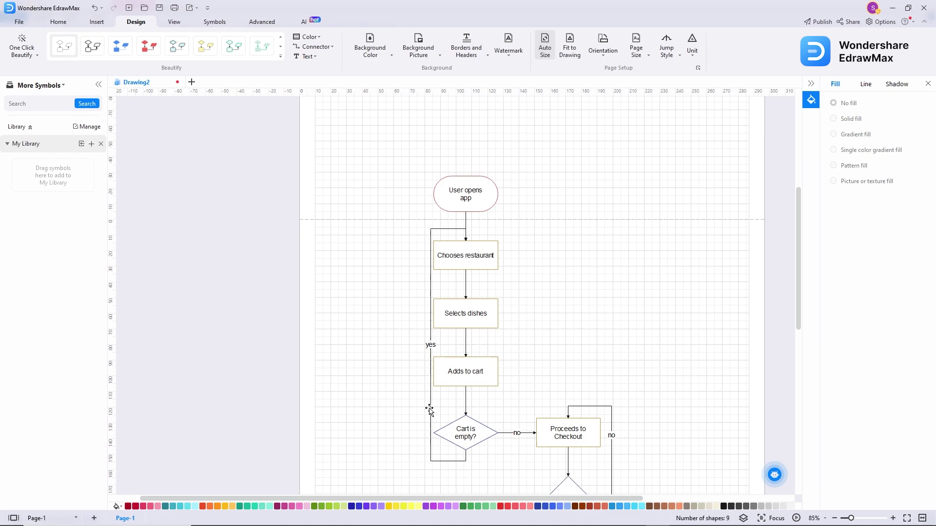
{"action": "left_click", "coordinate": [430, 409]}
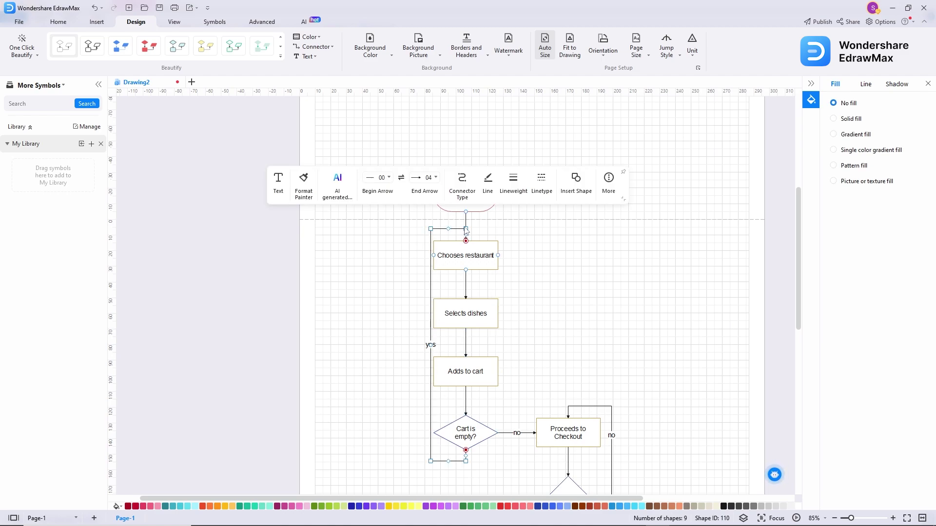
{"action": "key", "text": "Escape"}
{"action": "scroll", "coordinate": [475, 178], "scroll_direction": "up", "scroll_amount": 5}
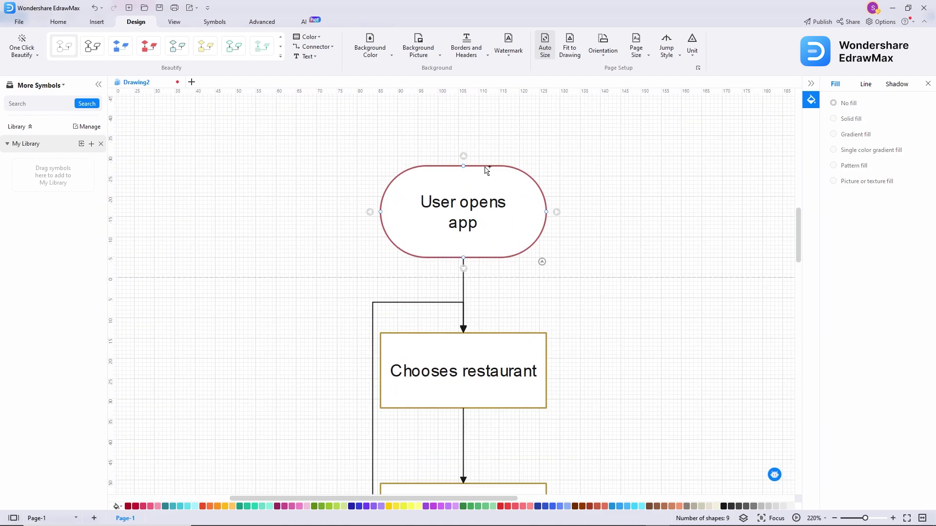
Replace the User opens app start shape with a circle
{"action": "scroll", "coordinate": [487, 169], "scroll_direction": "up", "scroll_amount": 1}
{"action": "left_click", "coordinate": [484, 191]}
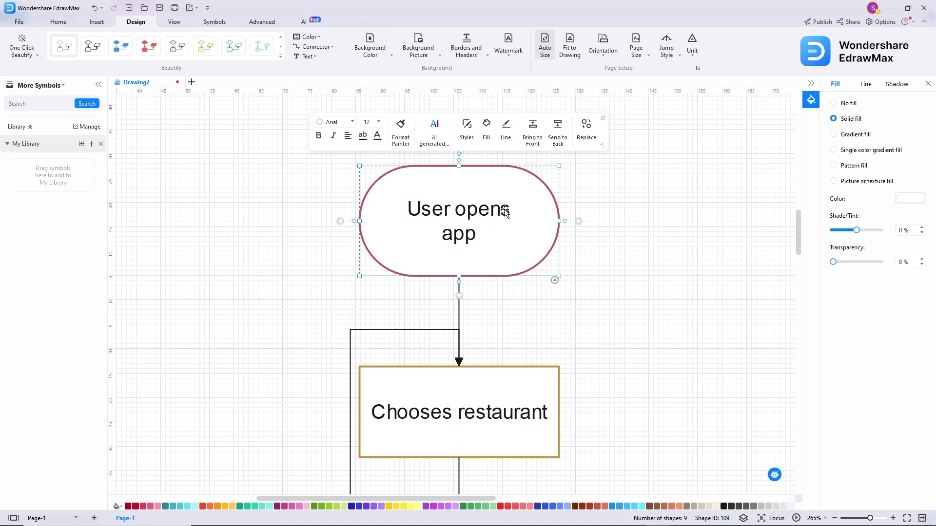
{"action": "left_click", "coordinate": [587, 129]}
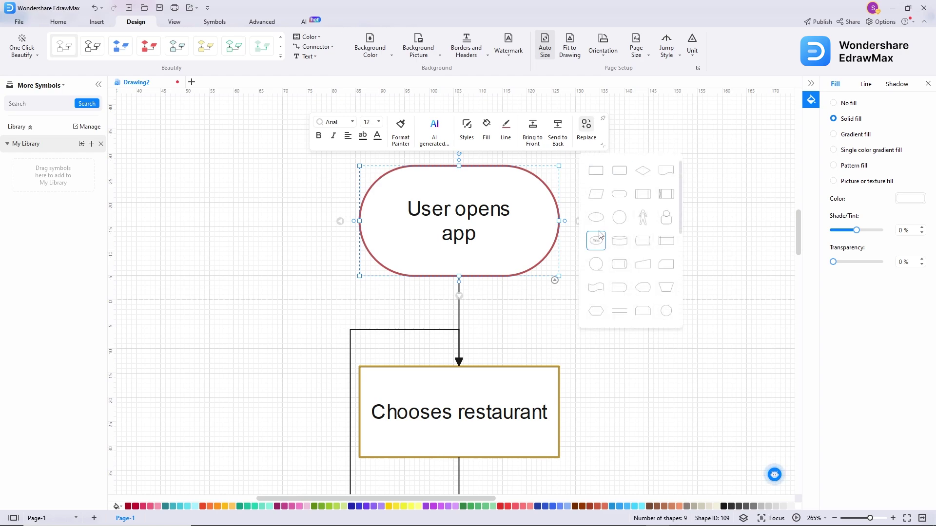
{"action": "left_click", "coordinate": [621, 217]}
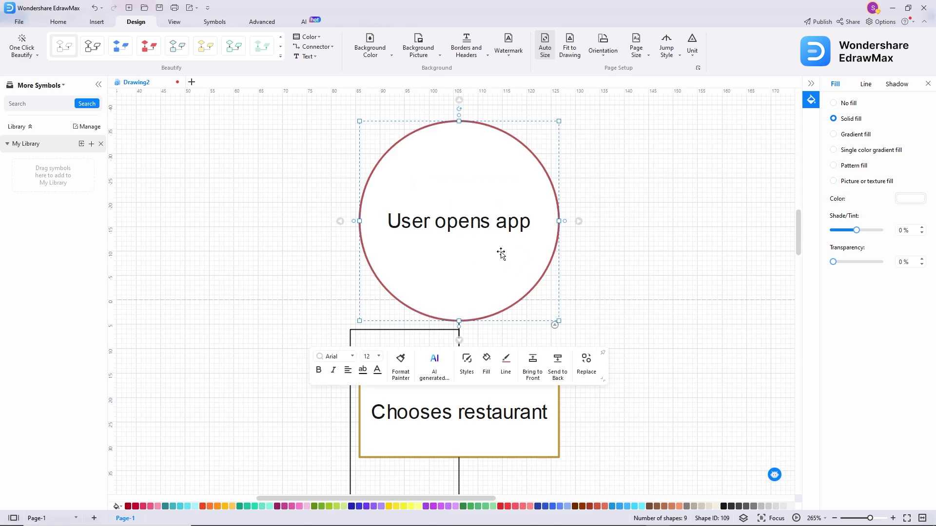
{"action": "scroll", "coordinate": [529, 253], "scroll_direction": "down", "scroll_amount": 3}
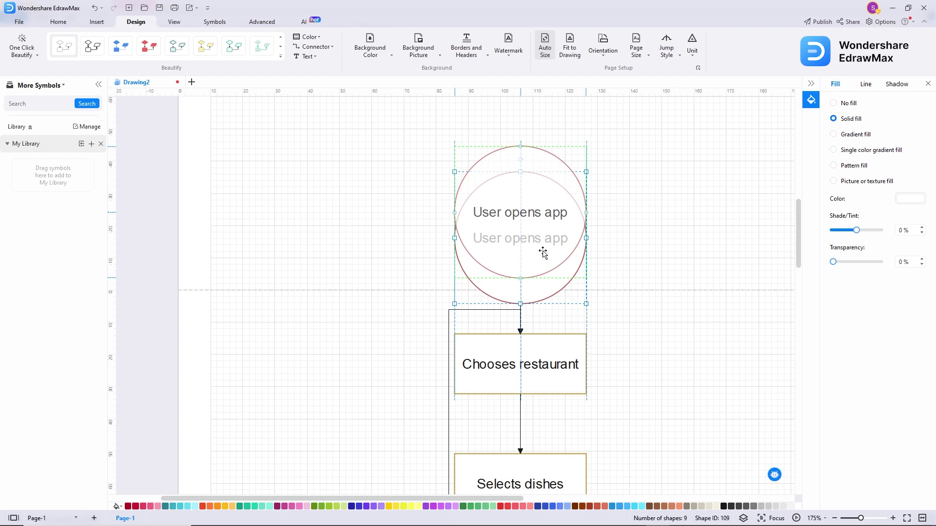
{"action": "left_click", "coordinate": [639, 252]}
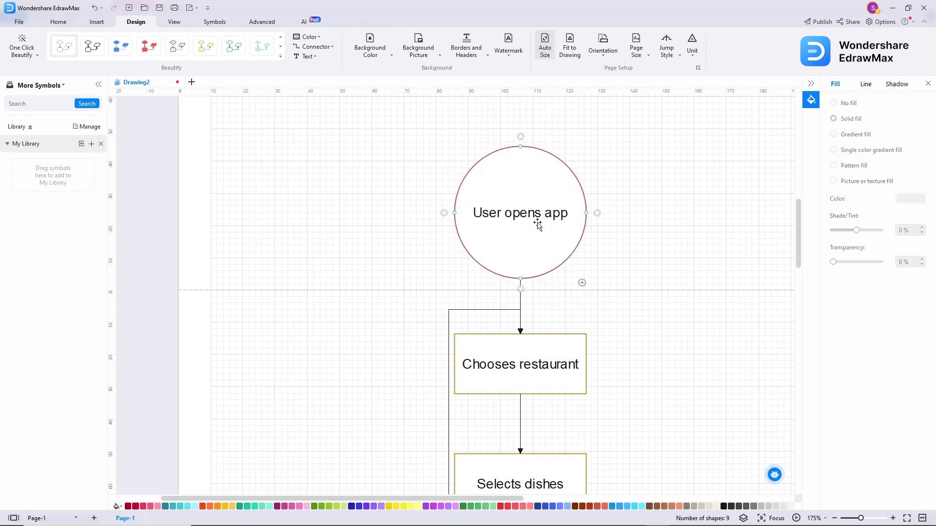
Make Order is placed a circle and move it below Confirms order
{"action": "scroll", "coordinate": [549, 229], "scroll_direction": "down", "scroll_amount": 4}
{"action": "scroll", "coordinate": [553, 292], "scroll_direction": "down", "scroll_amount": 5}
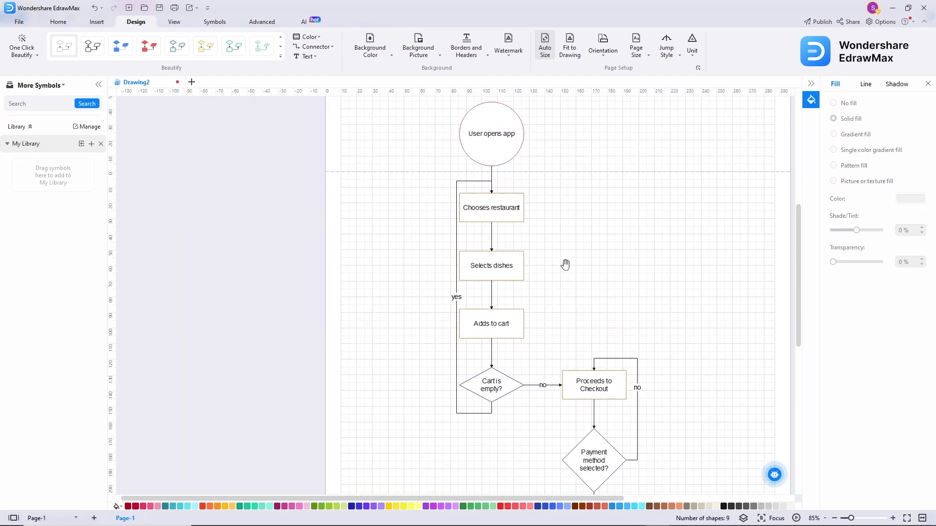
{"action": "scroll", "coordinate": [557, 283], "scroll_direction": "down", "scroll_amount": 3}
{"action": "left_click", "coordinate": [589, 405]}
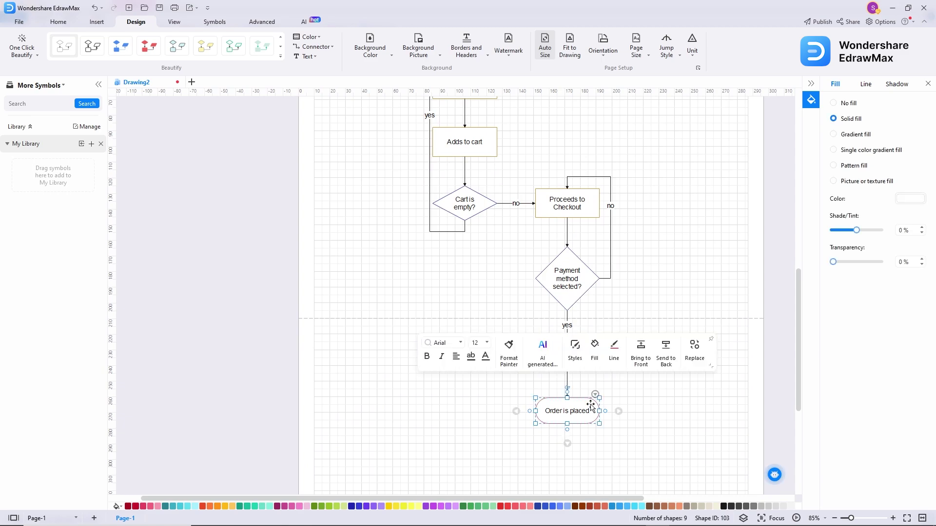
{"action": "left_click", "coordinate": [694, 346]}
{"action": "left_click", "coordinate": [727, 220]}
{"action": "left_click_drag", "start_coordinate": [582, 398], "coordinate": [582, 418]}
Turn Chooses restaurant, Selects dishes and Adds to cart into rounded rectangles
{"action": "scroll", "coordinate": [583, 418], "scroll_direction": "down", "scroll_amount": 3}
{"action": "scroll", "coordinate": [532, 314], "scroll_direction": "up", "scroll_amount": 5}
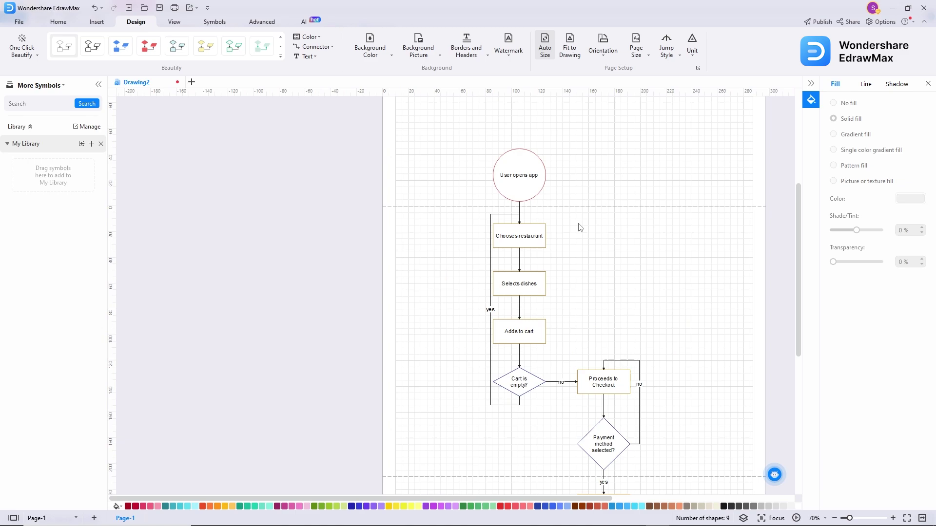
{"action": "left_click", "coordinate": [532, 314]}
{"action": "left_click", "coordinate": [626, 227]}
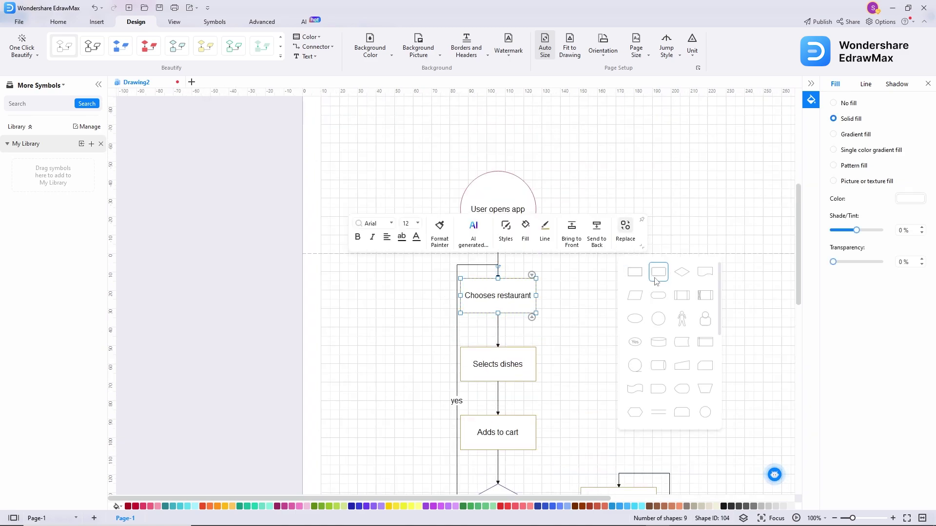
{"action": "left_click", "coordinate": [659, 272]}
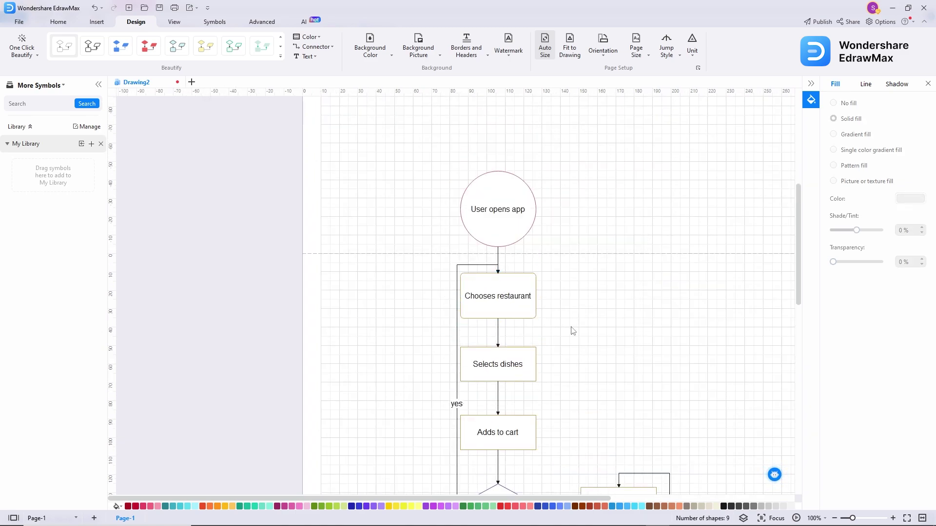
{"action": "scroll", "coordinate": [534, 306], "scroll_direction": "down", "scroll_amount": 2}
{"action": "left_click", "coordinate": [526, 251]}
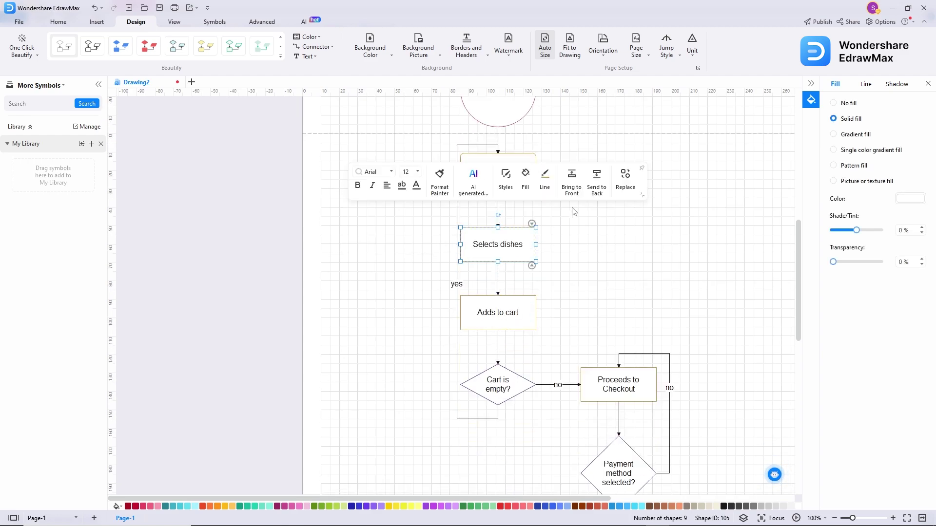
{"action": "left_click", "coordinate": [626, 180]}
{"action": "left_click", "coordinate": [662, 224]}
{"action": "left_click", "coordinate": [535, 305]}
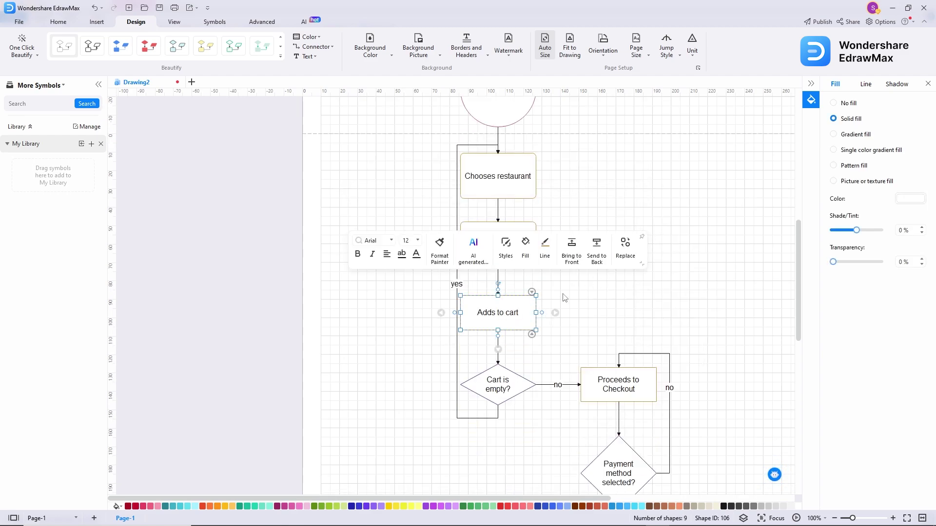
{"action": "left_click", "coordinate": [625, 244]}
{"action": "left_click", "coordinate": [657, 290]}
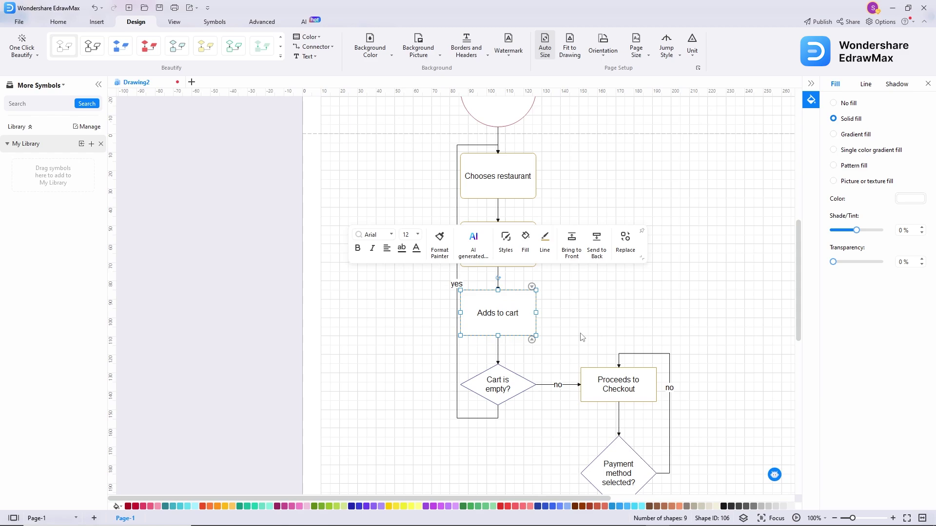
Turn Proceeds to Checkout and Confirms order into rounded rectangles
{"action": "scroll", "coordinate": [609, 316], "scroll_direction": "down", "scroll_amount": 2}
{"action": "left_click", "coordinate": [646, 269]}
{"action": "left_click", "coordinate": [745, 197]}
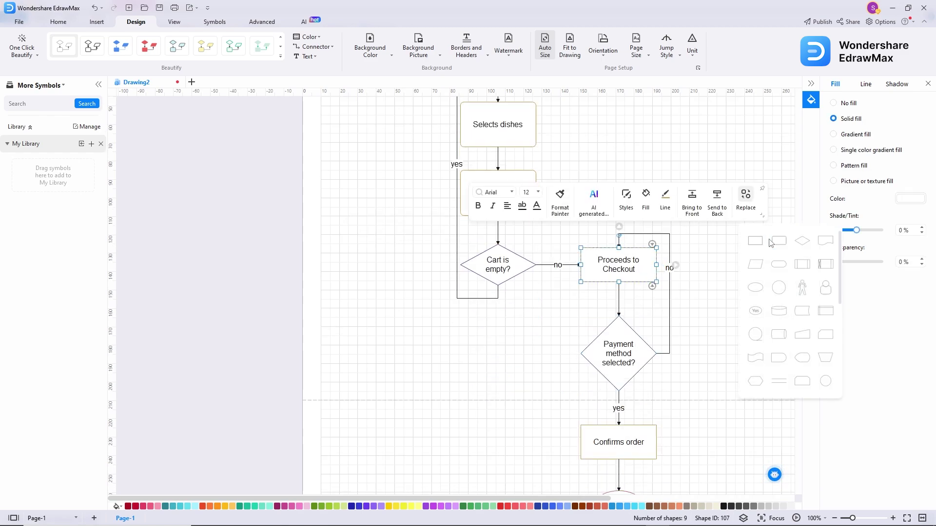
{"action": "left_click", "coordinate": [772, 243]}
{"action": "scroll", "coordinate": [644, 322], "scroll_direction": "down", "scroll_amount": 3}
{"action": "left_click", "coordinate": [643, 325]}
{"action": "left_click", "coordinate": [745, 256]}
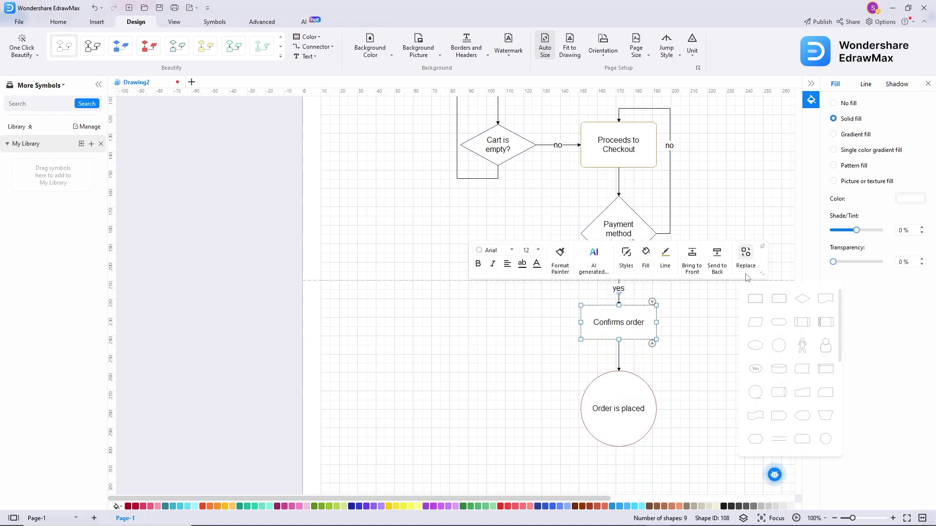
{"action": "left_click", "coordinate": [779, 299]}
{"action": "left_click", "coordinate": [700, 330]}
Check replacement shapes for Cart is empty? and Payment method selected?, keeping both as diamonds
{"action": "scroll", "coordinate": [559, 341], "scroll_direction": "up", "scroll_amount": 3}
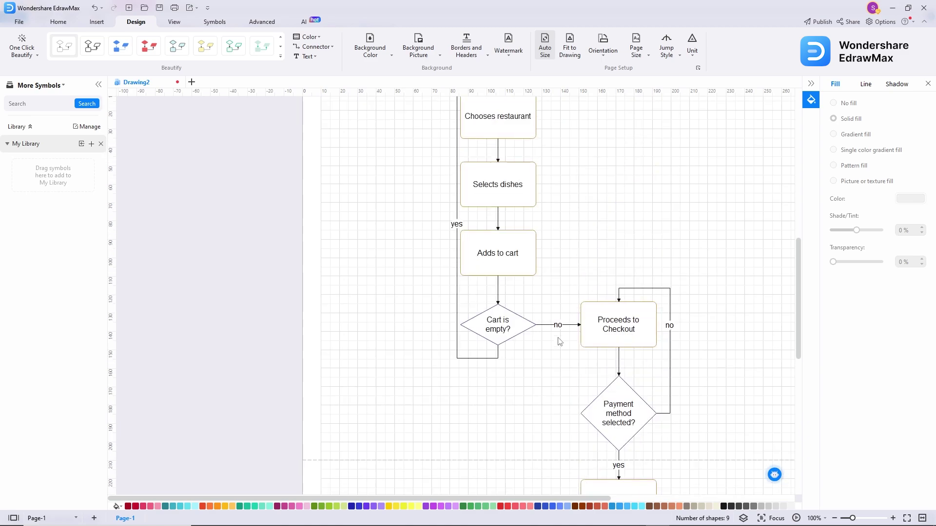
{"action": "left_click", "coordinate": [522, 325]}
{"action": "left_click", "coordinate": [626, 253]}
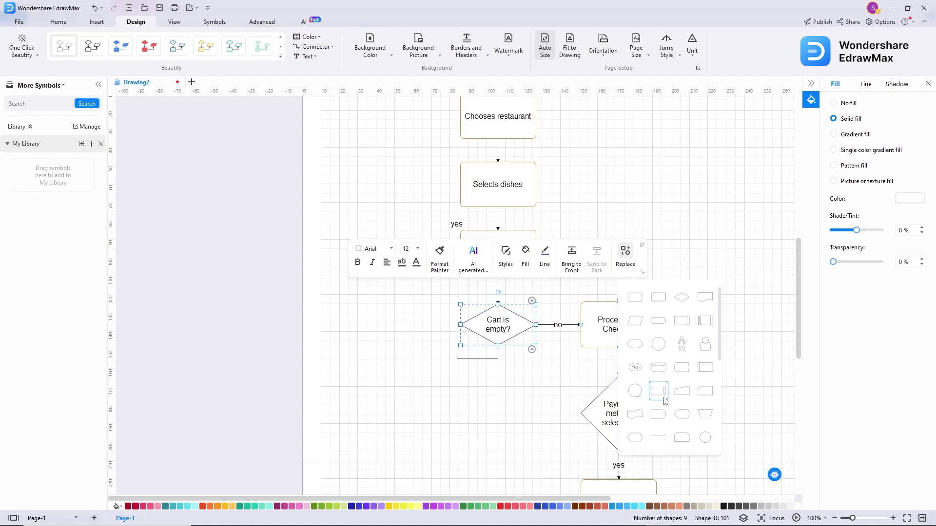
{"action": "left_click", "coordinate": [548, 378]}
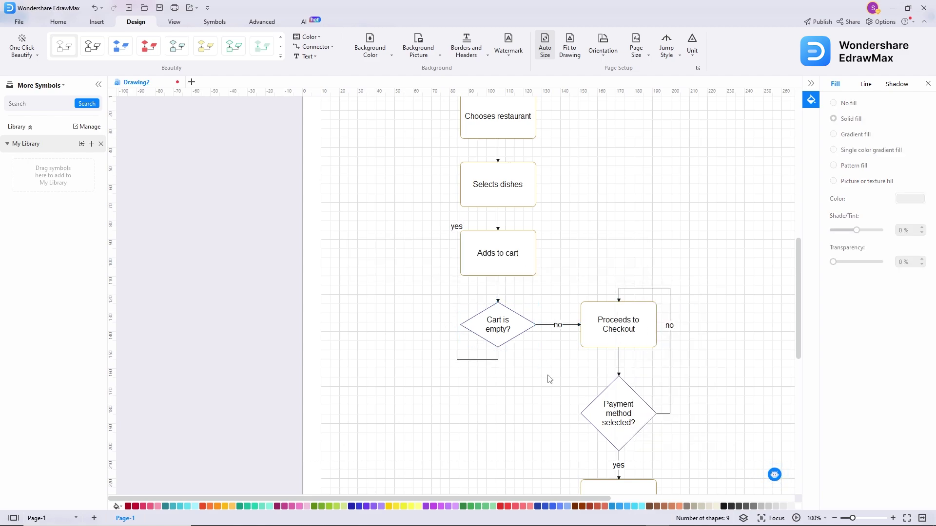
{"action": "left_click", "coordinate": [624, 394]}
{"action": "left_click", "coordinate": [738, 333]}
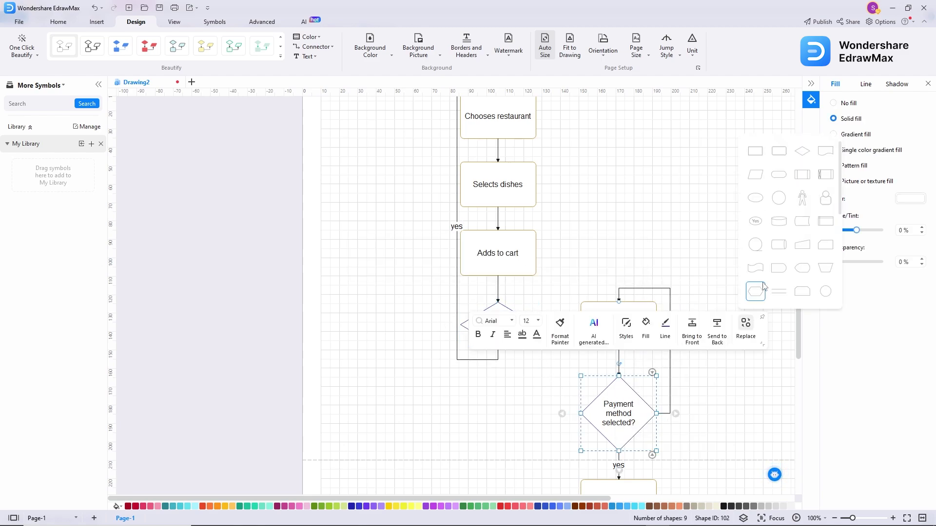
{"action": "left_click", "coordinate": [751, 235]}
{"action": "left_click", "coordinate": [736, 255]}
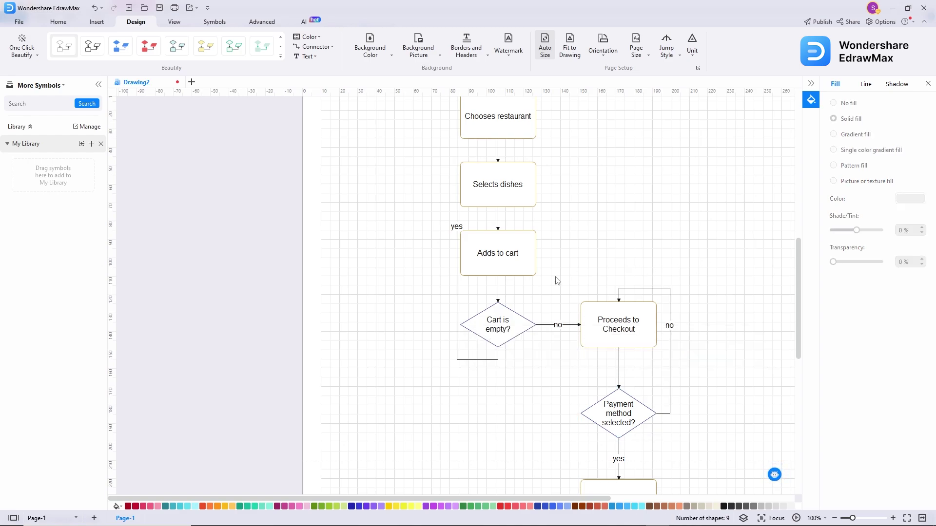
Select every flowchart shape, excluding the connectors
{"action": "scroll", "coordinate": [601, 259], "scroll_direction": "down", "scroll_amount": 5, "text": "ctrl"}
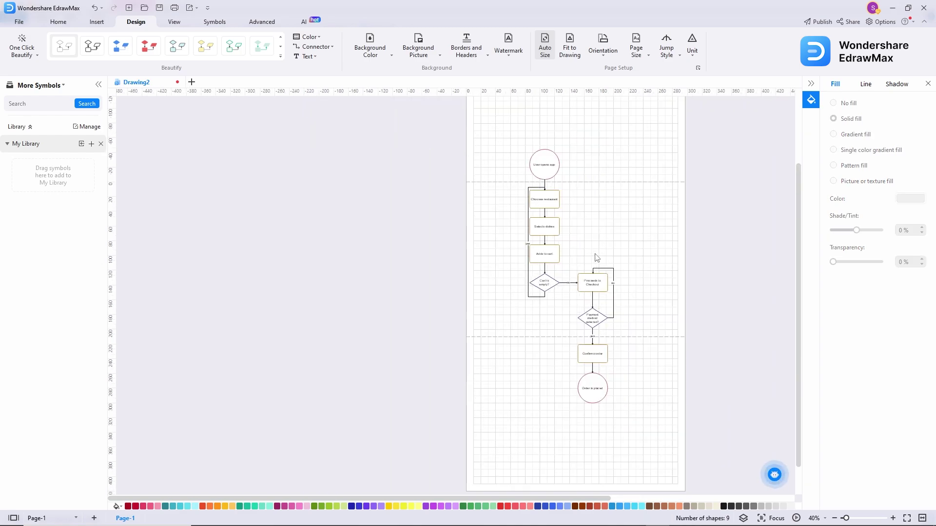
{"action": "left_click_drag", "start_coordinate": [471, 129], "coordinate": [657, 423]}
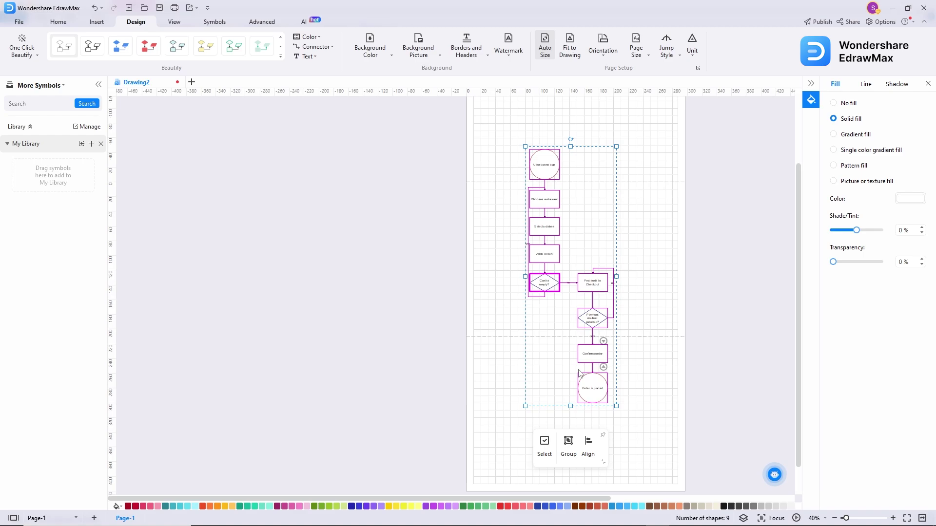
{"action": "left_click", "coordinate": [545, 442]}
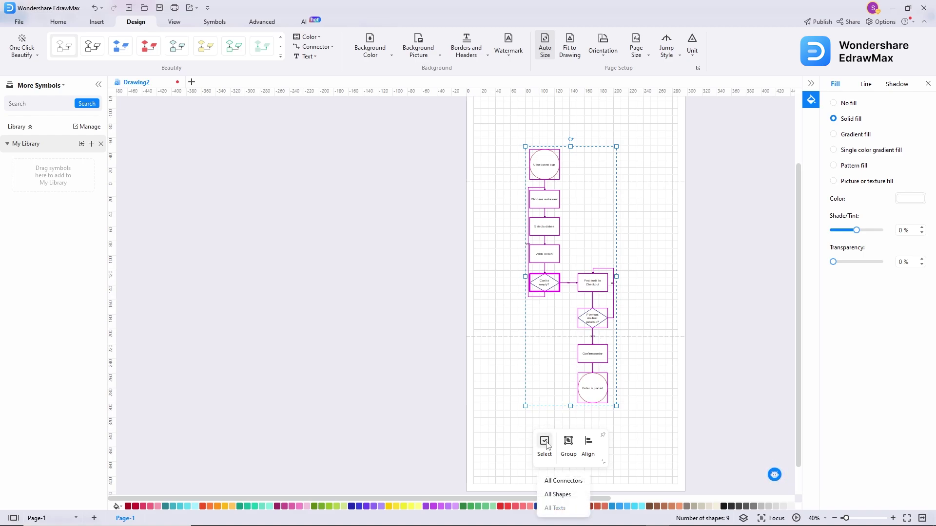
{"action": "left_click", "coordinate": [563, 495]}
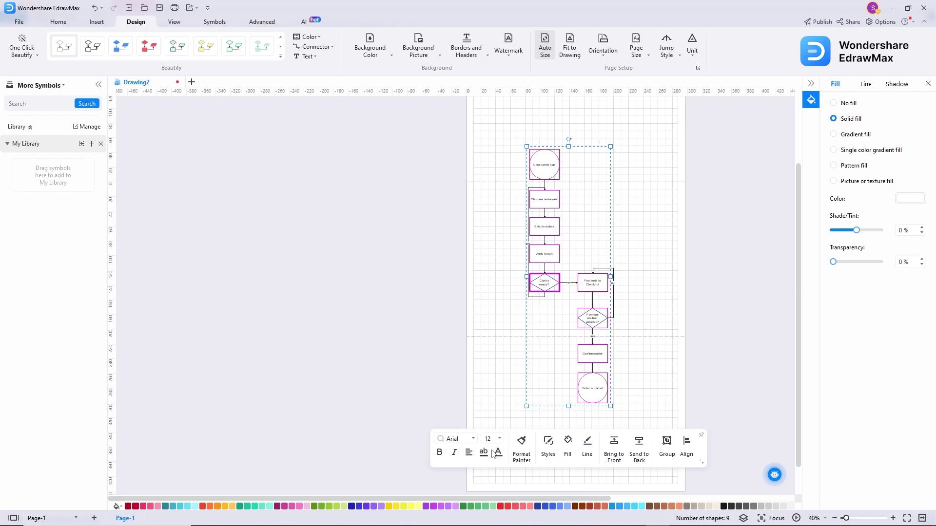
Give all shape outlines black colour at 2.00 pt thickness
{"action": "left_click", "coordinate": [587, 442]}
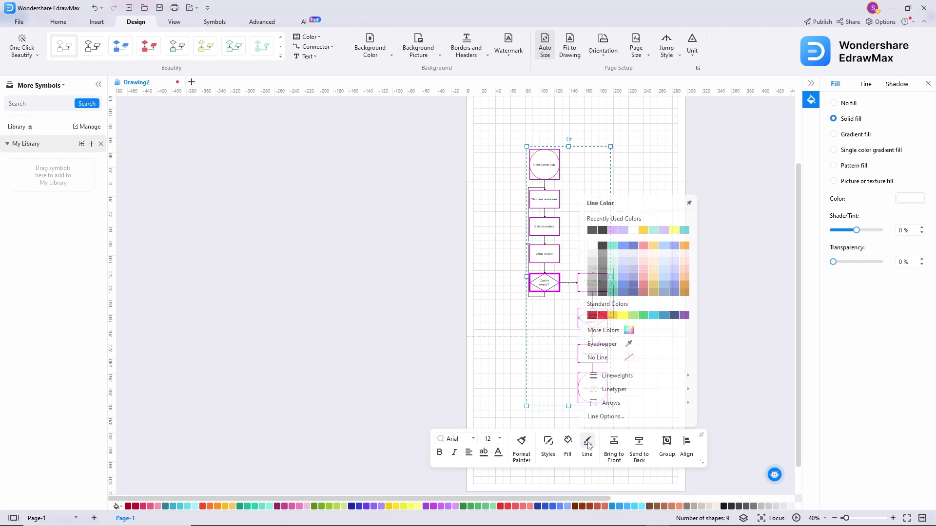
{"action": "left_click", "coordinate": [602, 230]}
{"action": "left_click", "coordinate": [587, 442]}
{"action": "mouse_move", "coordinate": [625, 376]}
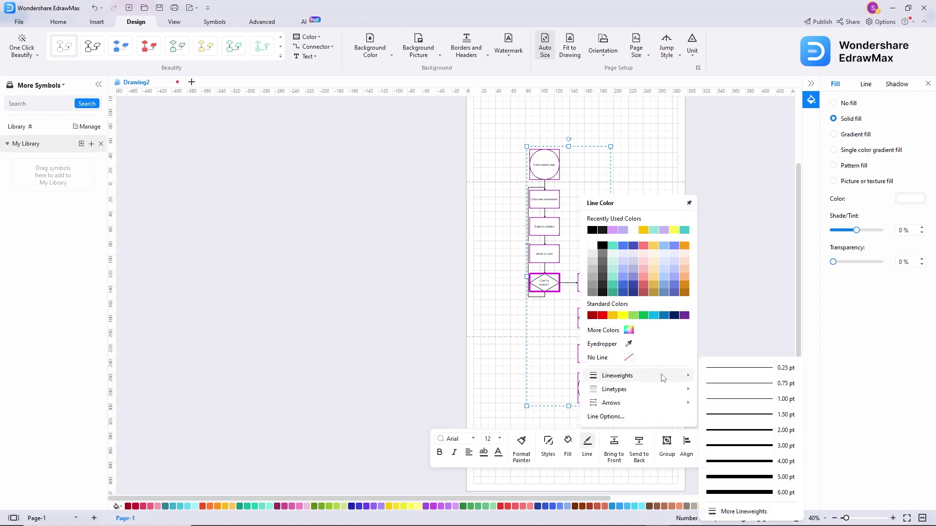
{"action": "left_click", "coordinate": [758, 435]}
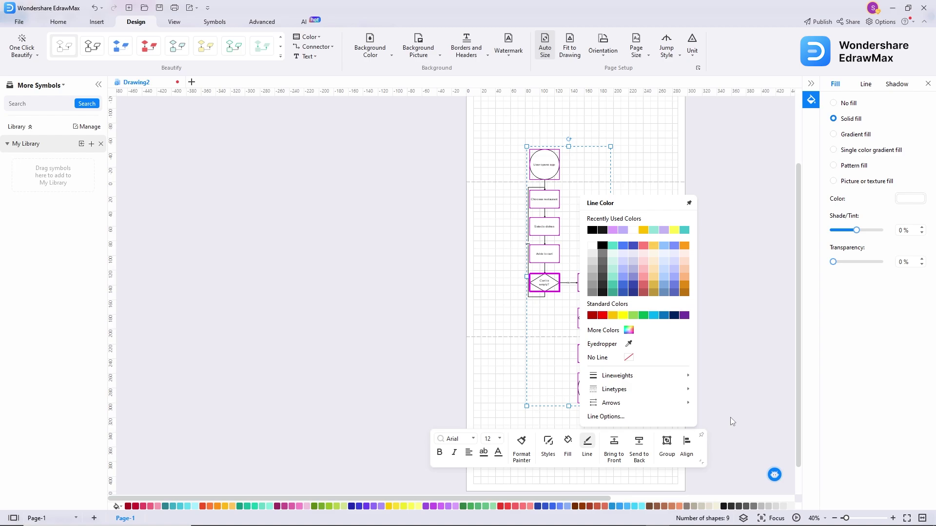
{"action": "left_click", "coordinate": [706, 393]}
{"action": "scroll", "coordinate": [652, 372], "scroll_direction": "up", "scroll_amount": 5}
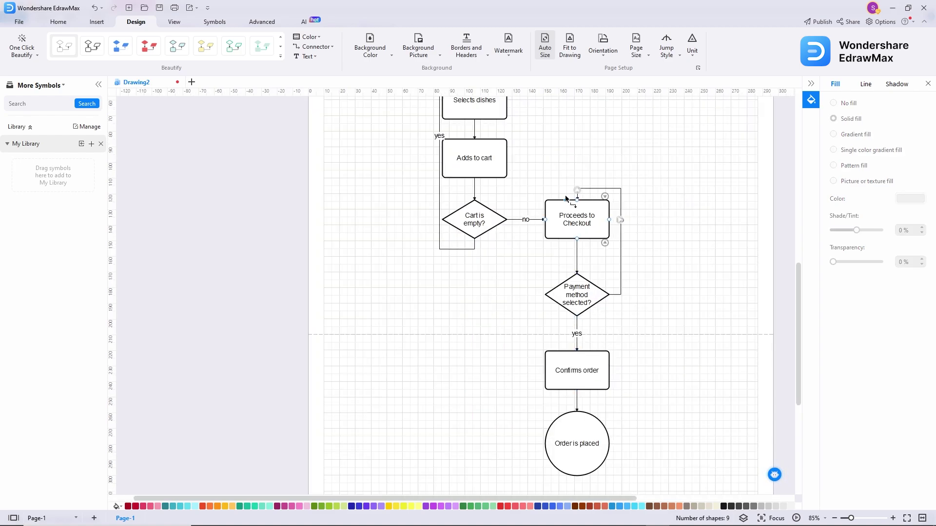
{"action": "scroll", "coordinate": [506, 186], "scroll_direction": "up", "scroll_amount": 8}
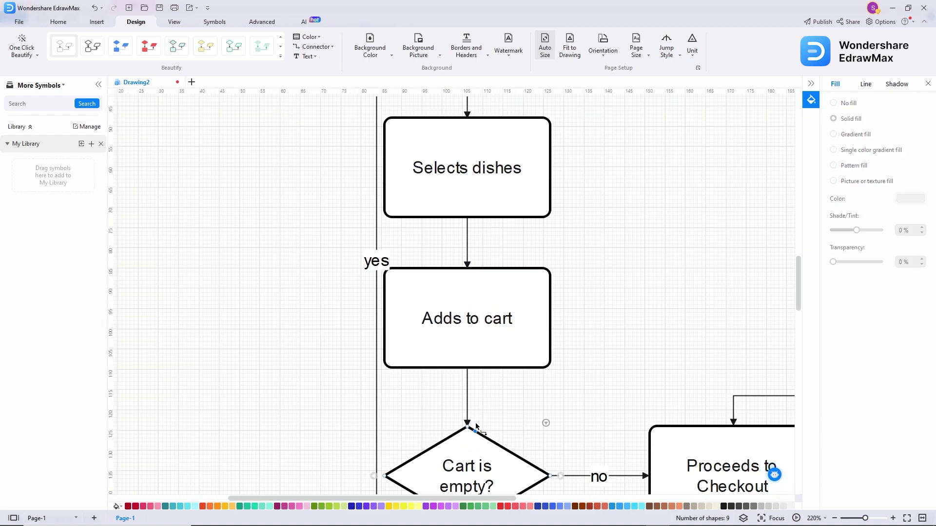
{"action": "scroll", "coordinate": [533, 397], "scroll_direction": "down", "scroll_amount": 10}
{"action": "scroll", "coordinate": [584, 357], "scroll_direction": "down", "scroll_amount": 2}
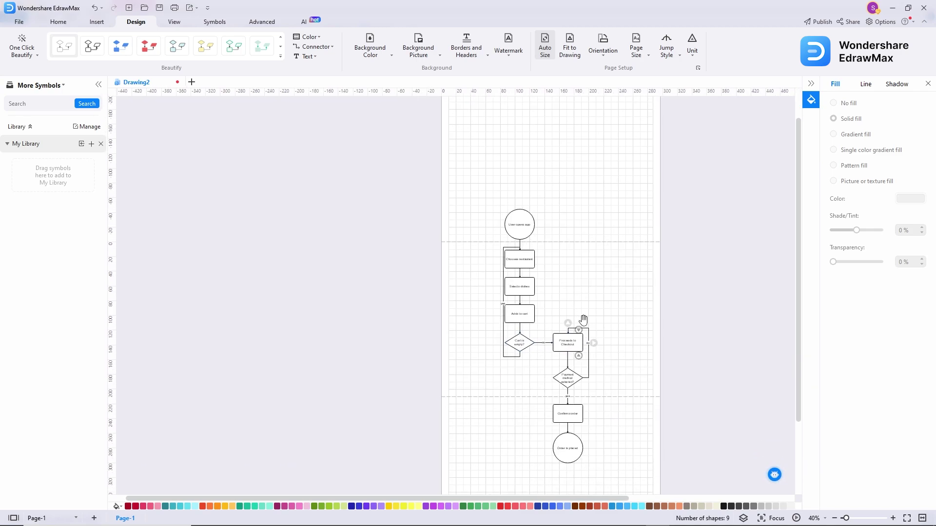
Fill the User opens app and Order is placed circles with lavender
{"action": "left_click", "coordinate": [532, 235]}
{"action": "left_click", "coordinate": [577, 458], "text": "shift"}
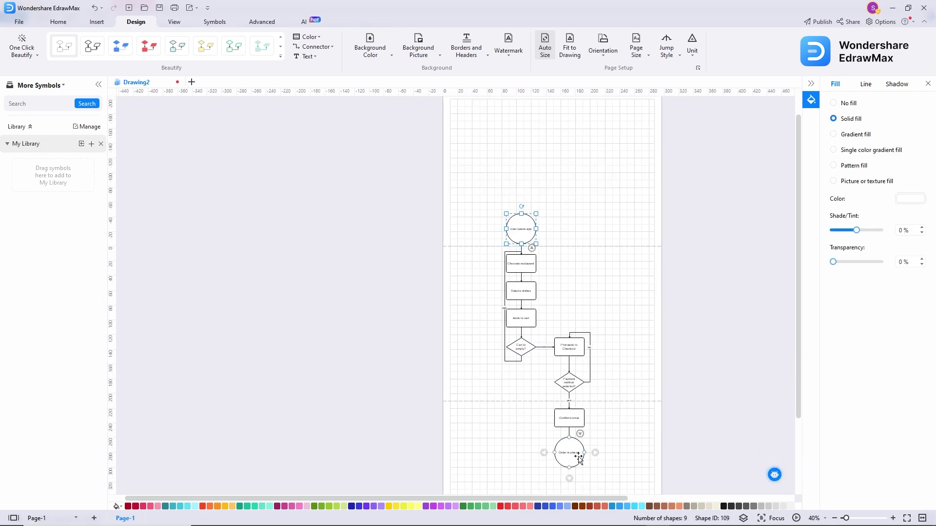
{"action": "left_click", "coordinate": [545, 163]}
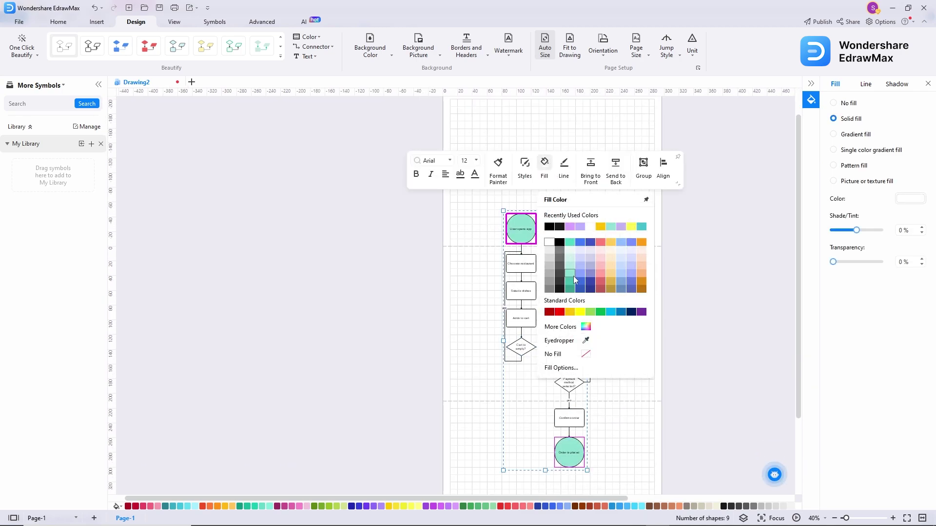
{"action": "left_click", "coordinate": [631, 266]}
{"action": "left_click", "coordinate": [635, 295]}
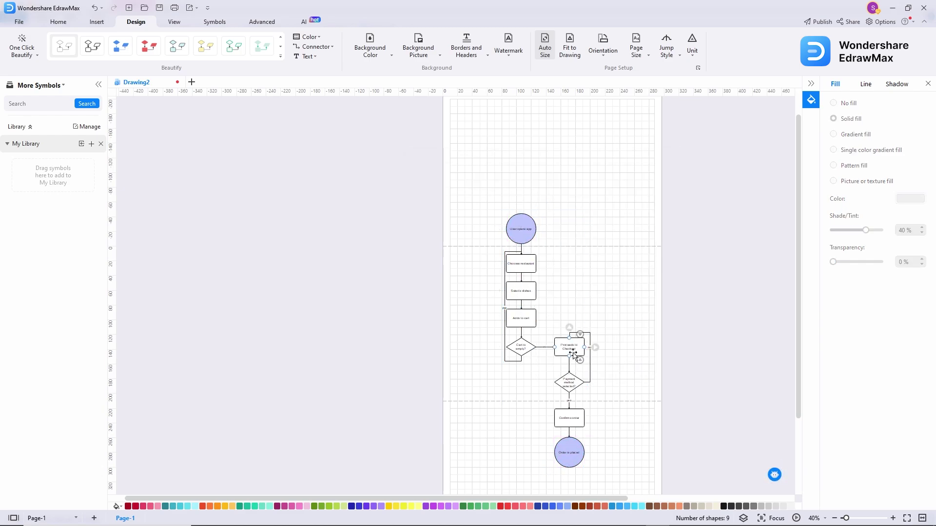
Fill the five process boxes, Chooses restaurant through Confirms order, with teal
{"action": "left_click", "coordinate": [526, 261]}
{"action": "left_click", "coordinate": [526, 297], "text": "shift"}
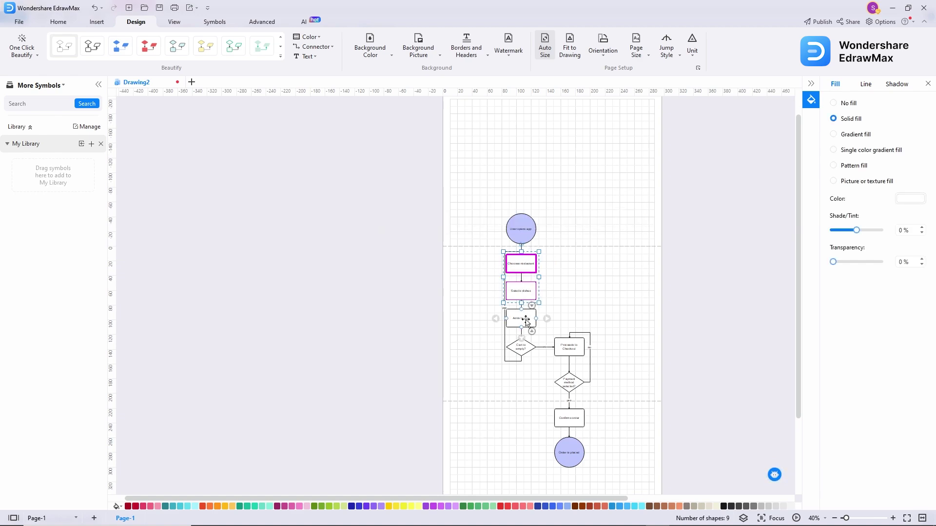
{"action": "left_click", "coordinate": [527, 324], "text": "shift"}
{"action": "left_click", "coordinate": [574, 348], "text": "shift"}
{"action": "left_click", "coordinate": [576, 420], "text": "shift"}
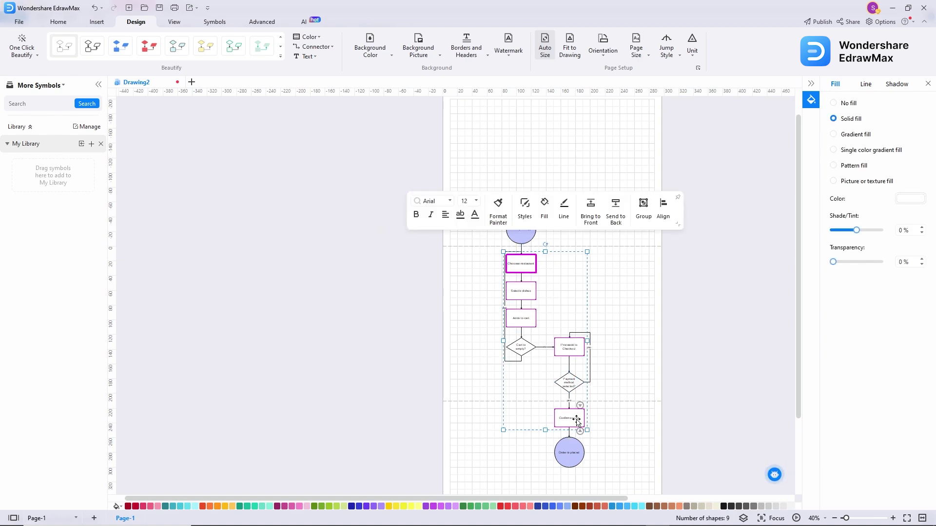
{"action": "left_click", "coordinate": [544, 205]}
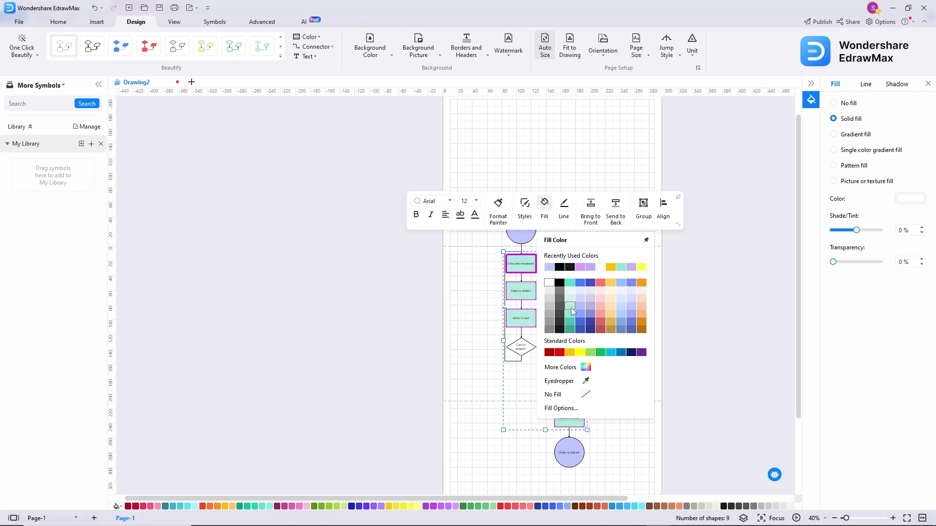
{"action": "left_click", "coordinate": [571, 308]}
{"action": "left_click", "coordinate": [623, 320]}
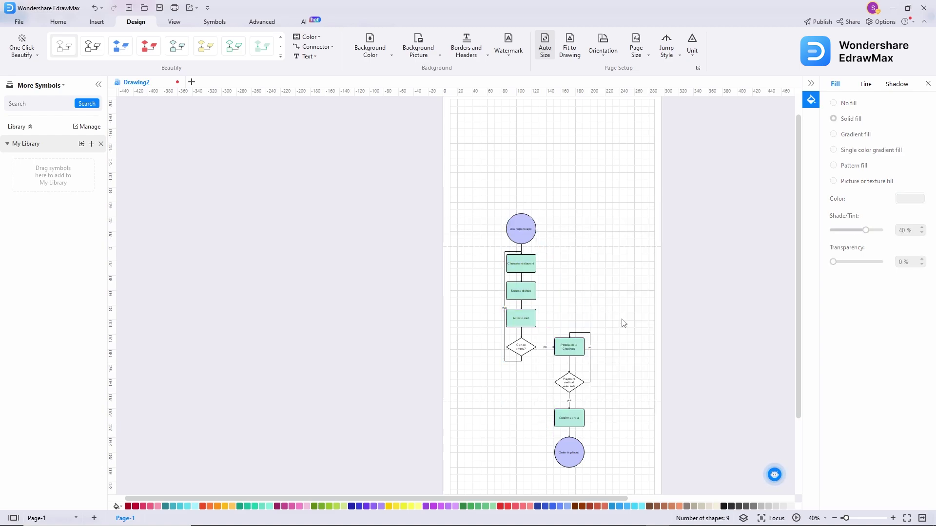
Fill the Cart is empty? and Payment method selected? diamonds with light orange
{"action": "left_click", "coordinate": [524, 351]}
{"action": "left_click", "coordinate": [578, 381], "text": "shift"}
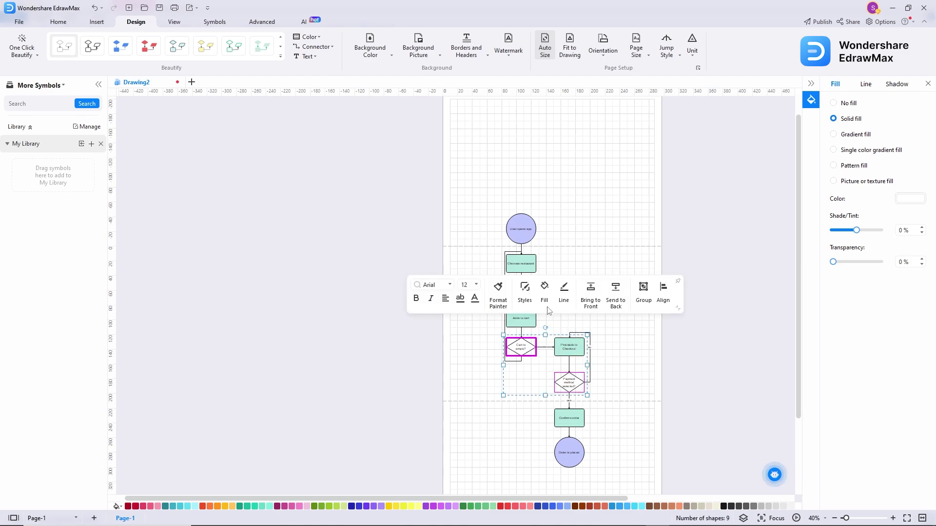
{"action": "left_click", "coordinate": [544, 289]}
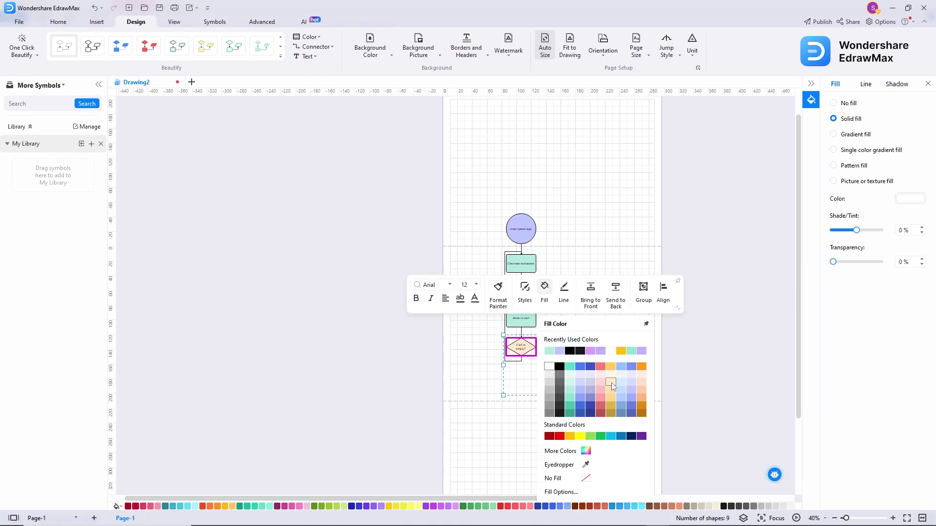
{"action": "left_click", "coordinate": [610, 390]}
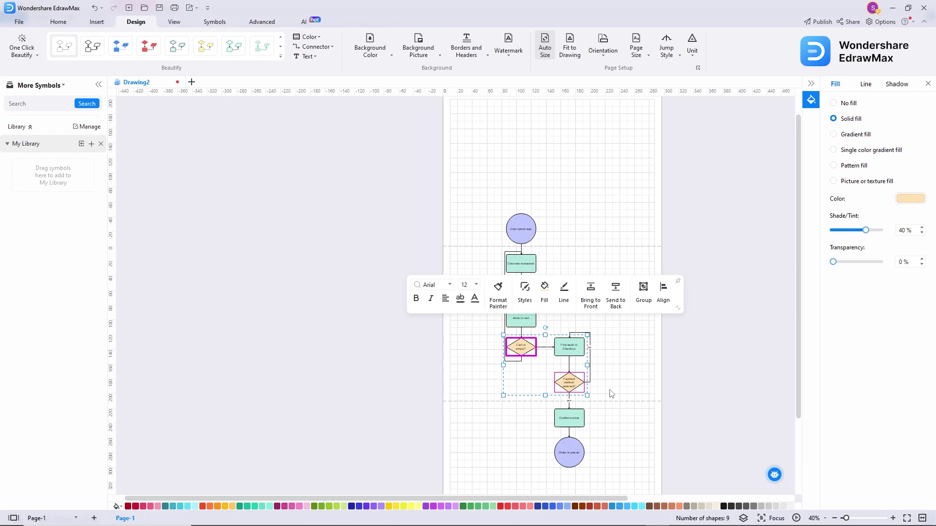
{"action": "left_click", "coordinate": [521, 401]}
Move the yes loop connector's vertical line further left
{"action": "scroll", "coordinate": [543, 409], "scroll_direction": "up", "scroll_amount": 6, "text": "ctrl"}
{"action": "scroll", "coordinate": [522, 276], "scroll_direction": "up", "scroll_amount": 6}
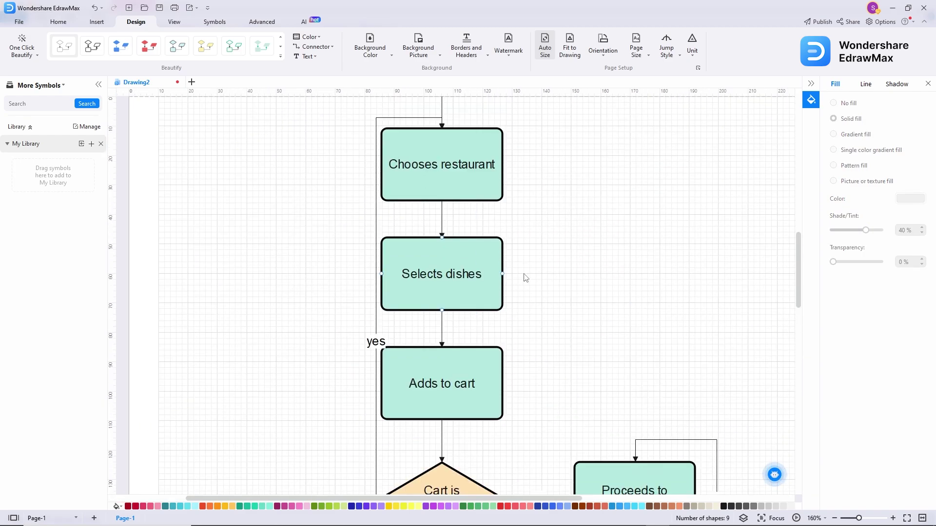
{"action": "scroll", "coordinate": [553, 318], "scroll_direction": "down", "scroll_amount": 3, "text": "ctrl"}
{"action": "scroll", "coordinate": [553, 318], "scroll_direction": "down", "scroll_amount": 4, "text": "ctrl"}
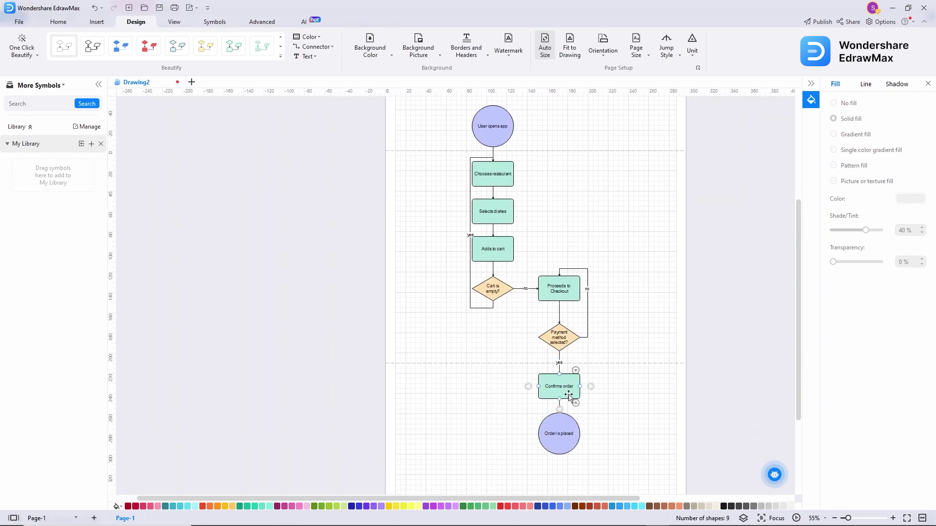
{"action": "scroll", "coordinate": [533, 196], "scroll_direction": "up", "scroll_amount": 4, "text": "ctrl"}
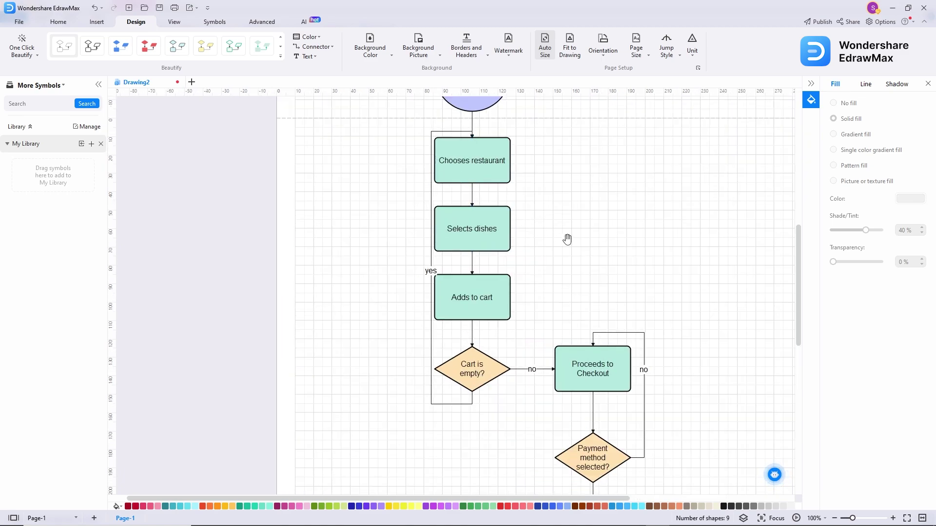
{"action": "left_click", "coordinate": [451, 297]}
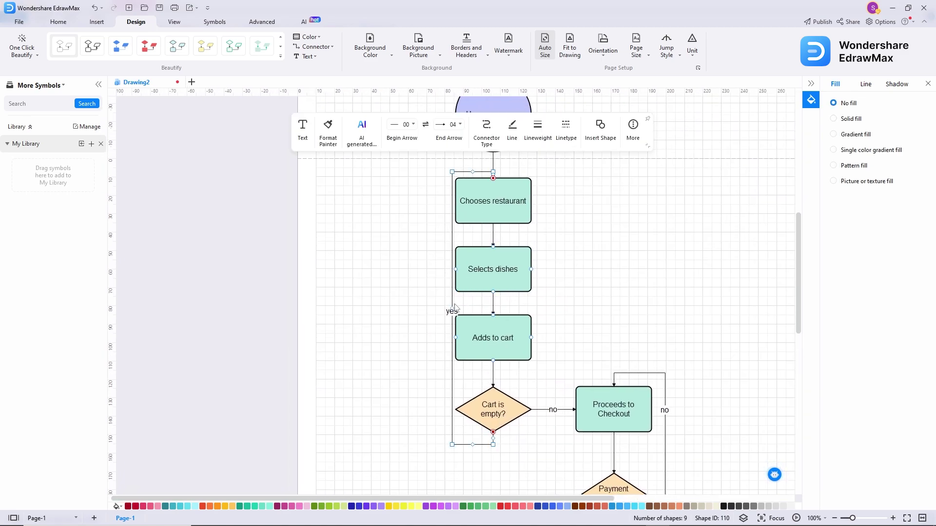
{"action": "left_click_drag", "start_coordinate": [453, 309], "coordinate": [428, 310]}
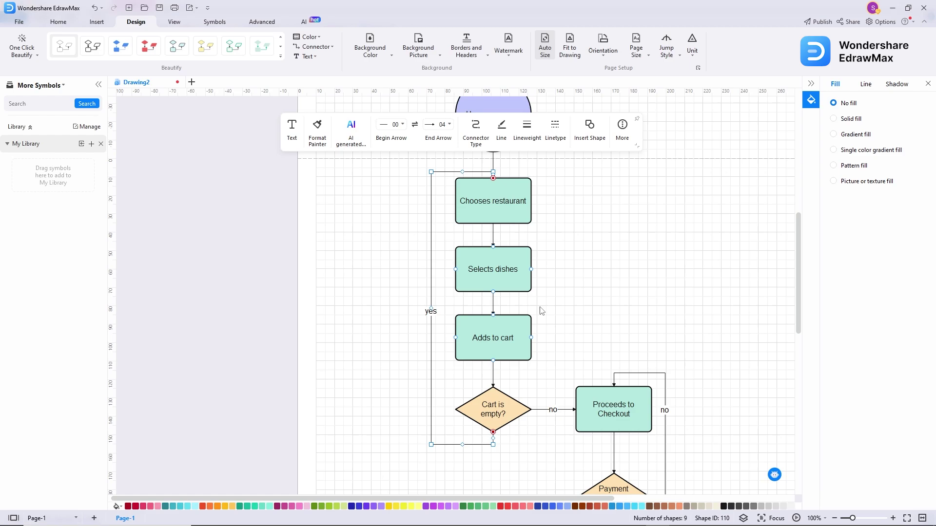
{"action": "left_click", "coordinate": [542, 311]}
Shift the four shapes from Proceeds to Checkout to Order is placed to the right
{"action": "scroll", "coordinate": [585, 314], "scroll_direction": "down", "scroll_amount": 1, "text": "ctrl"}
{"action": "left_click_drag", "start_coordinate": [592, 317], "coordinate": [597, 269]}
{"action": "left_click", "coordinate": [581, 340]}
{"action": "scroll", "coordinate": [622, 334], "scroll_direction": "down", "scroll_amount": 3}
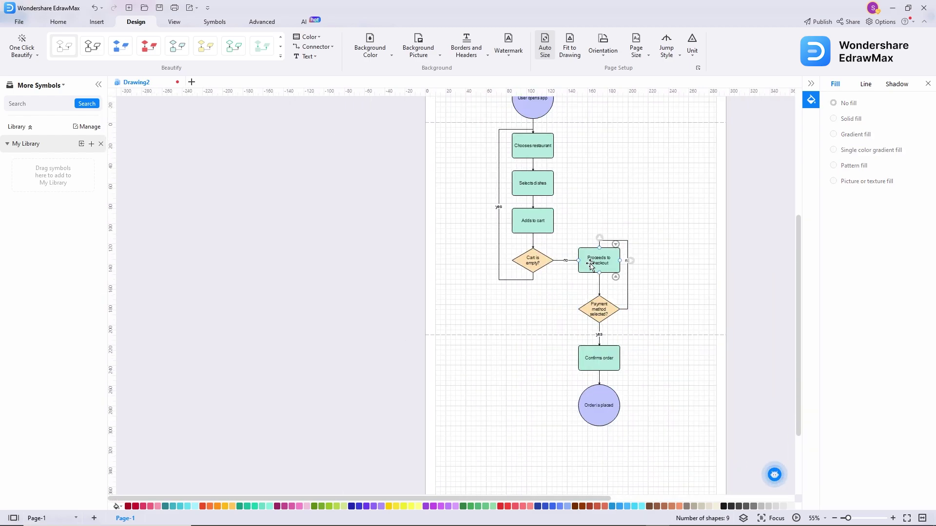
{"action": "left_click_drag", "start_coordinate": [570, 224], "coordinate": [672, 441]}
{"action": "left_click_drag", "start_coordinate": [607, 307], "coordinate": [624, 307]}
{"action": "left_click", "coordinate": [549, 317]}
{"action": "scroll", "coordinate": [560, 312], "scroll_direction": "up", "scroll_amount": 3}
{"action": "scroll", "coordinate": [583, 350], "scroll_direction": "up", "scroll_amount": 1}
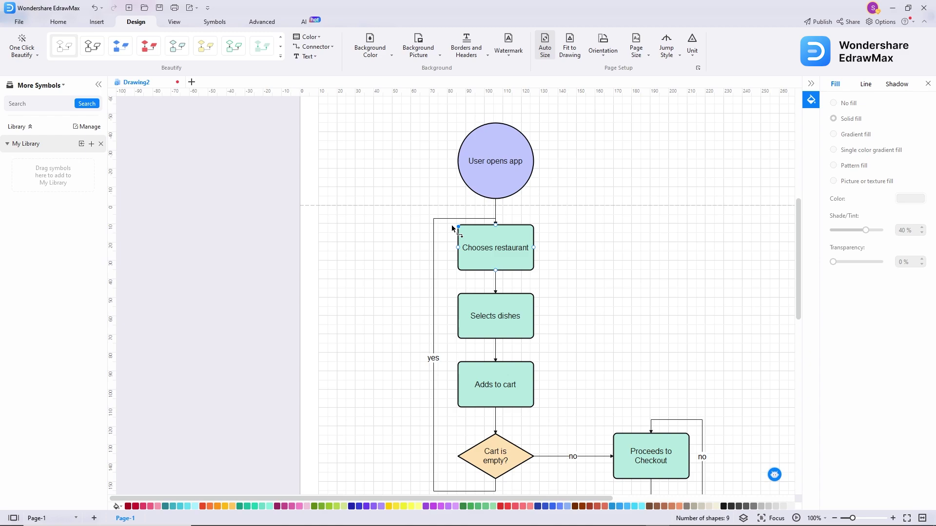
{"action": "scroll", "coordinate": [577, 352], "scroll_direction": "down", "scroll_amount": 5}
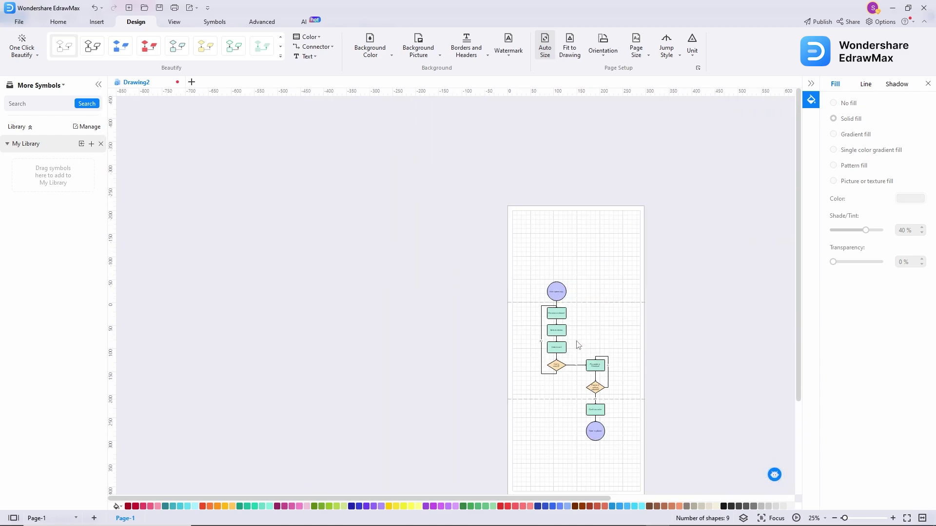
Select all connectors via Select > All Connectors and give them a heavier lineweight
{"action": "left_click_drag", "start_coordinate": [531, 290], "coordinate": [653, 464]}
{"action": "scroll", "coordinate": [579, 407], "scroll_direction": "up", "scroll_amount": 1}
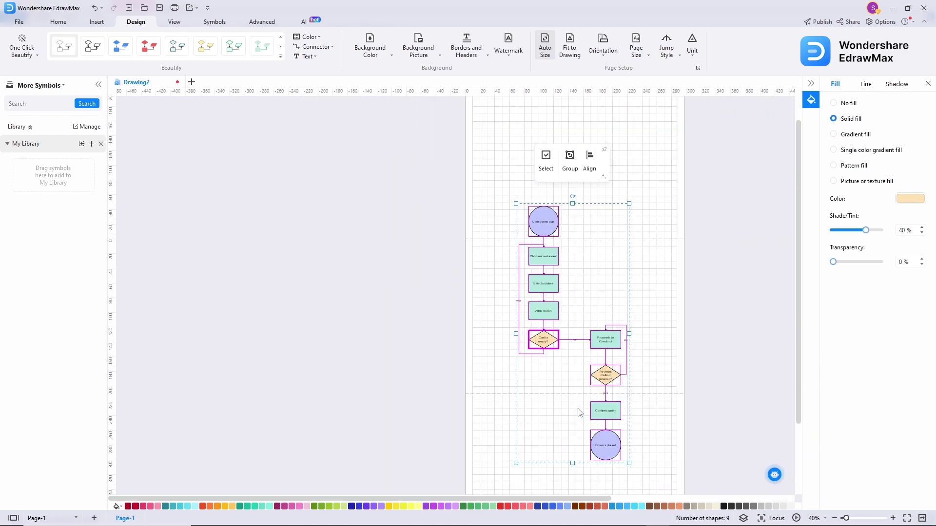
{"action": "left_click", "coordinate": [546, 159]}
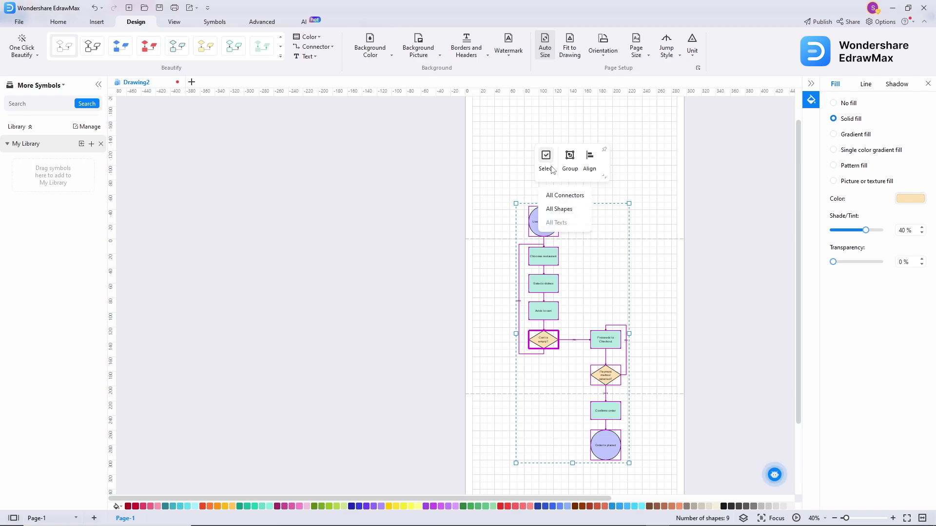
{"action": "left_click", "coordinate": [566, 196]}
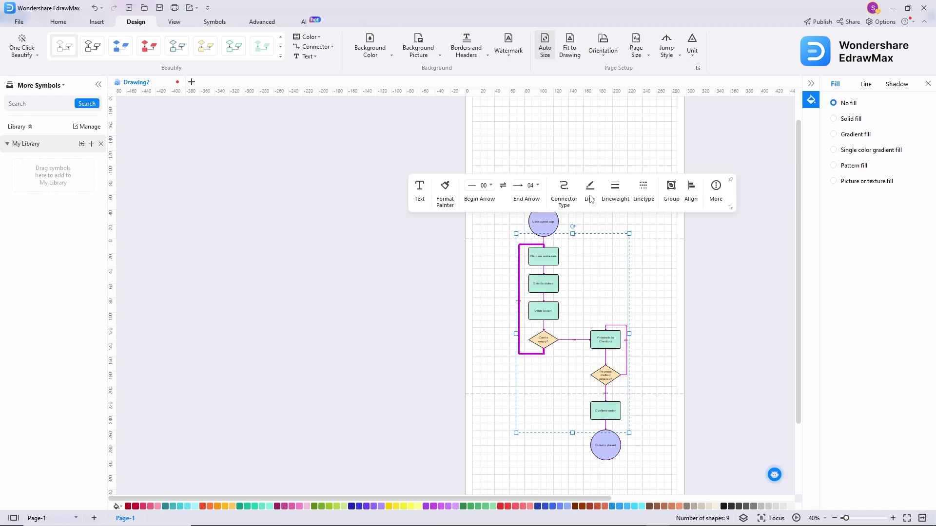
{"action": "left_click", "coordinate": [620, 190]}
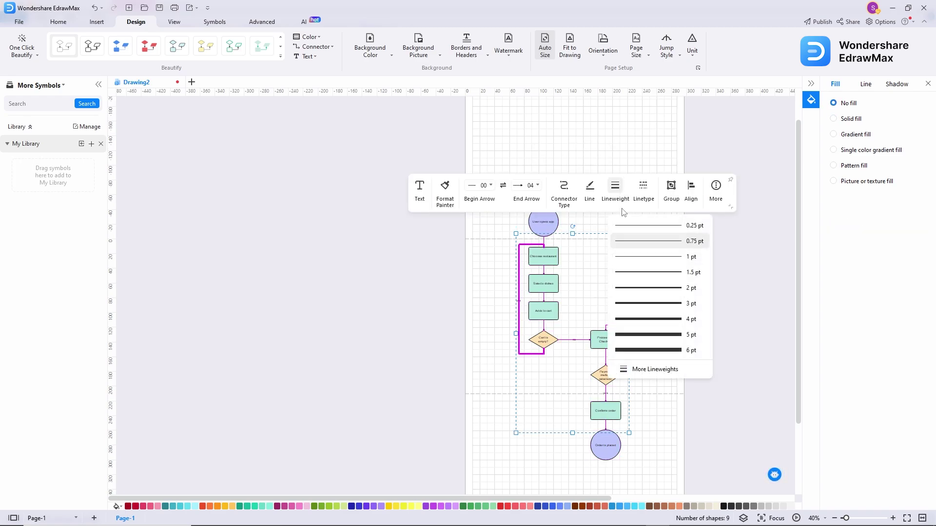
{"action": "left_click", "coordinate": [648, 288]}
{"action": "left_click", "coordinate": [565, 267]}
{"action": "scroll", "coordinate": [561, 264], "scroll_direction": "up", "scroll_amount": 8}
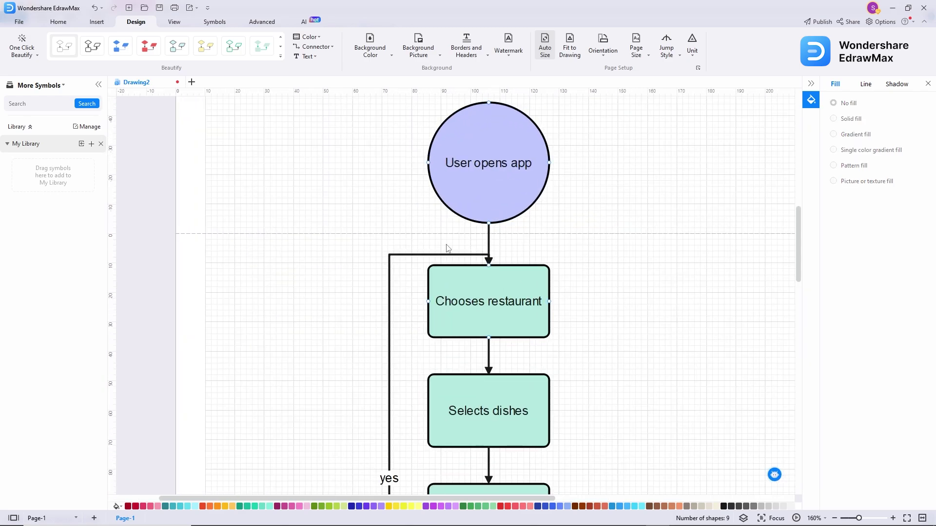
Reattach the yes loop to Chooses restaurant's left side, lowering its top segment to the box's middle
{"action": "left_click", "coordinate": [452, 255]}
{"action": "left_click_drag", "start_coordinate": [500, 266], "coordinate": [421, 315]}
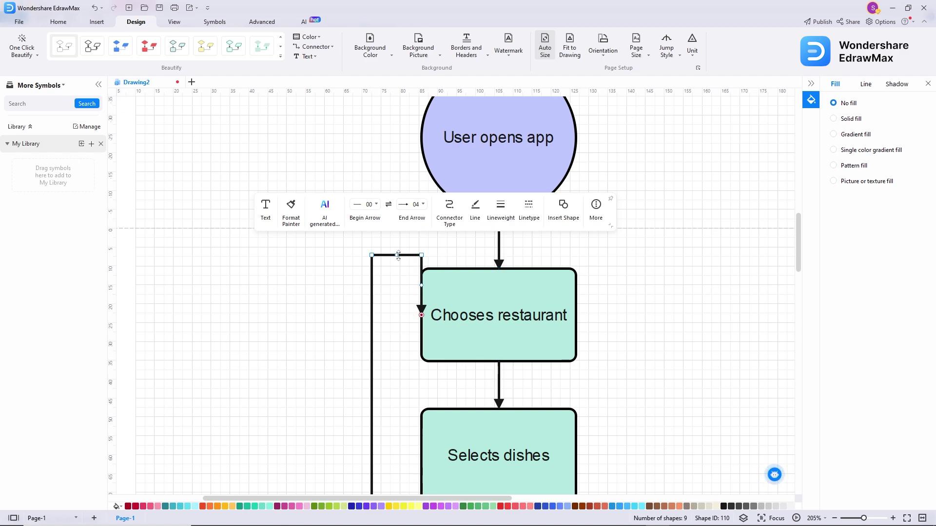
{"action": "left_click_drag", "start_coordinate": [396, 255], "coordinate": [393, 316]}
{"action": "left_click", "coordinate": [403, 349]}
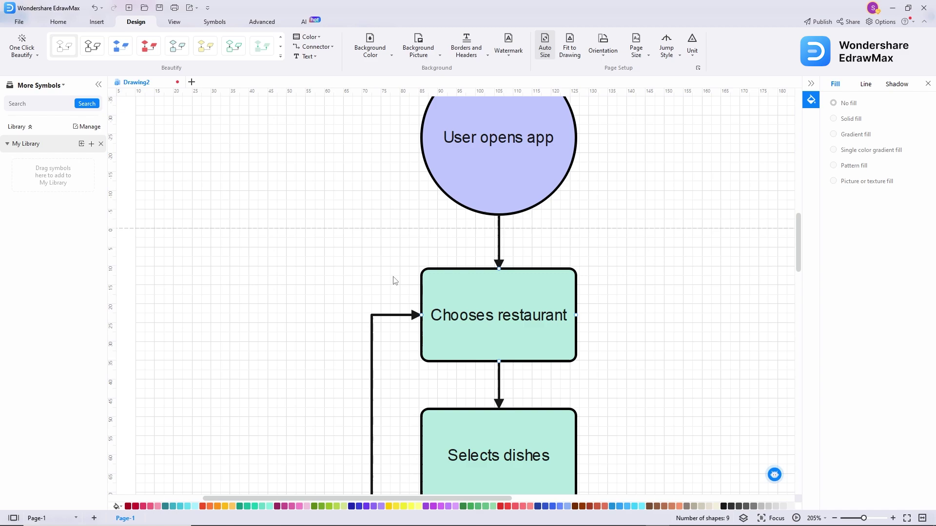
{"action": "scroll", "coordinate": [472, 314], "scroll_direction": "down", "scroll_amount": 2}
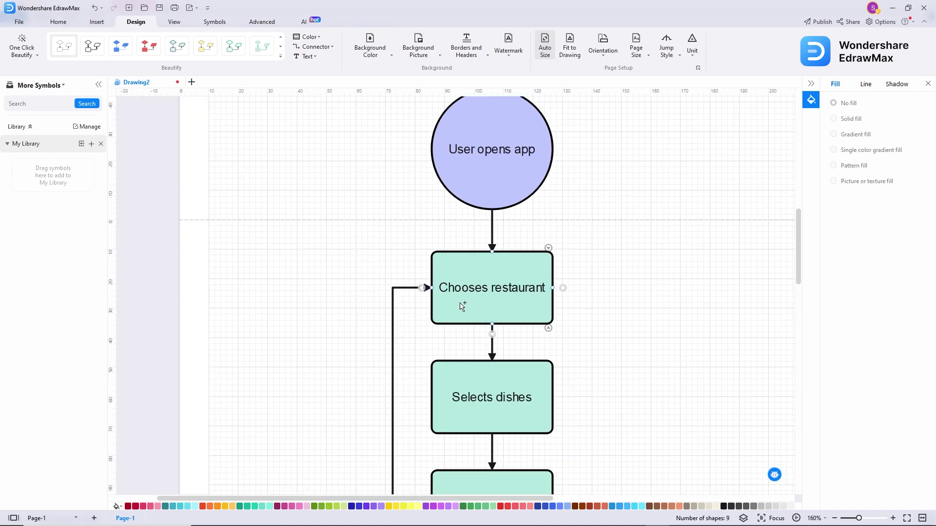
{"action": "scroll", "coordinate": [488, 198], "scroll_direction": "up", "scroll_amount": 3}
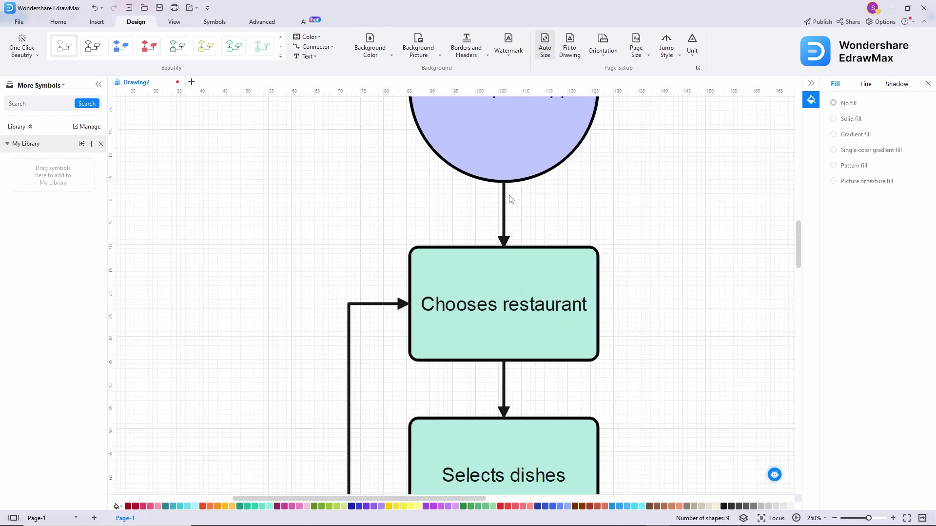
{"action": "left_click", "coordinate": [502, 201]}
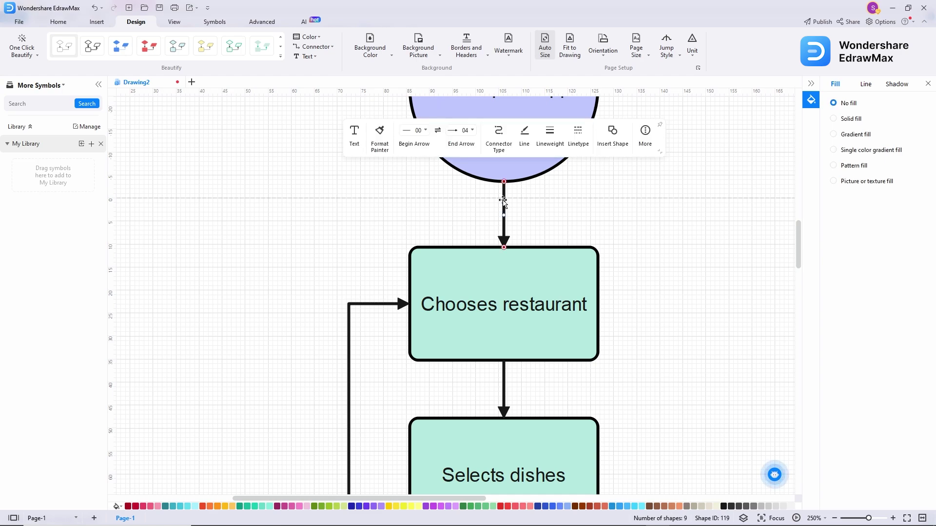
Give the connector below the User opens app circle a dot start marker (style 19)
{"action": "key", "text": "Escape"}
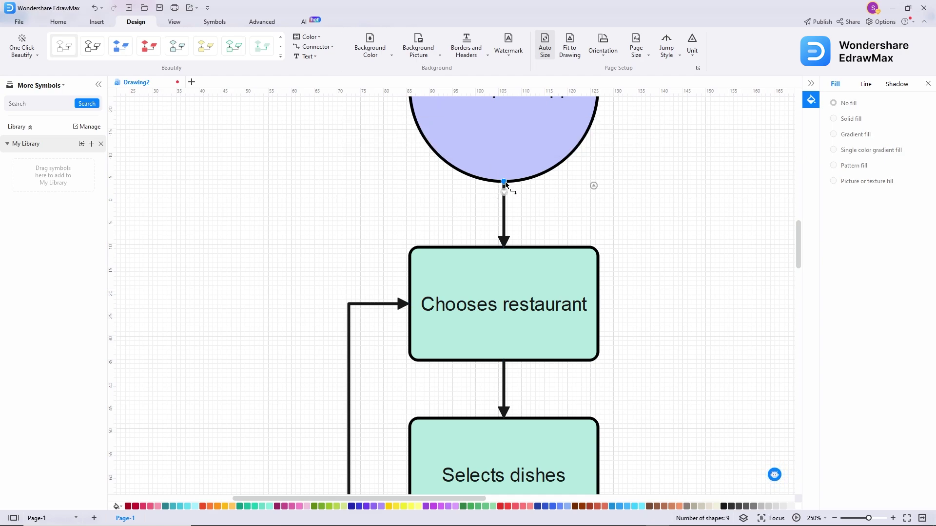
{"action": "left_click", "coordinate": [505, 216]}
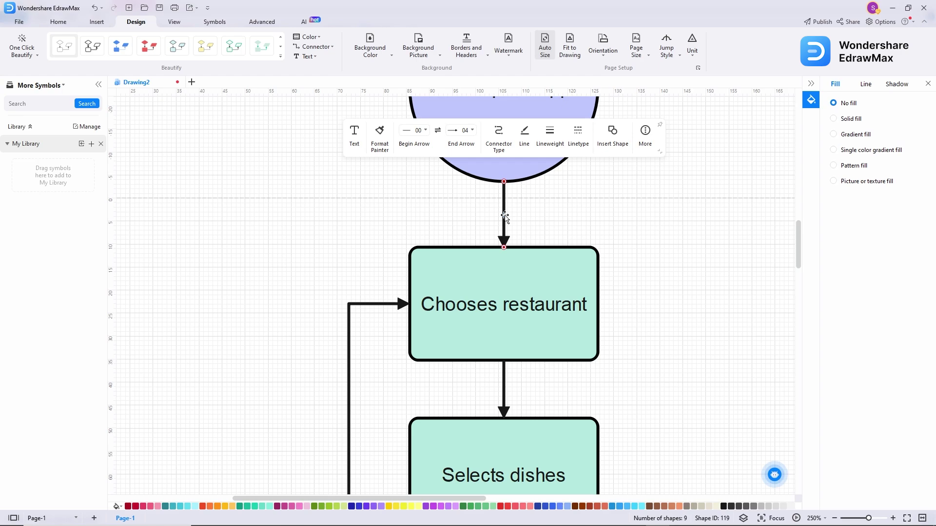
{"action": "left_click", "coordinate": [425, 130]}
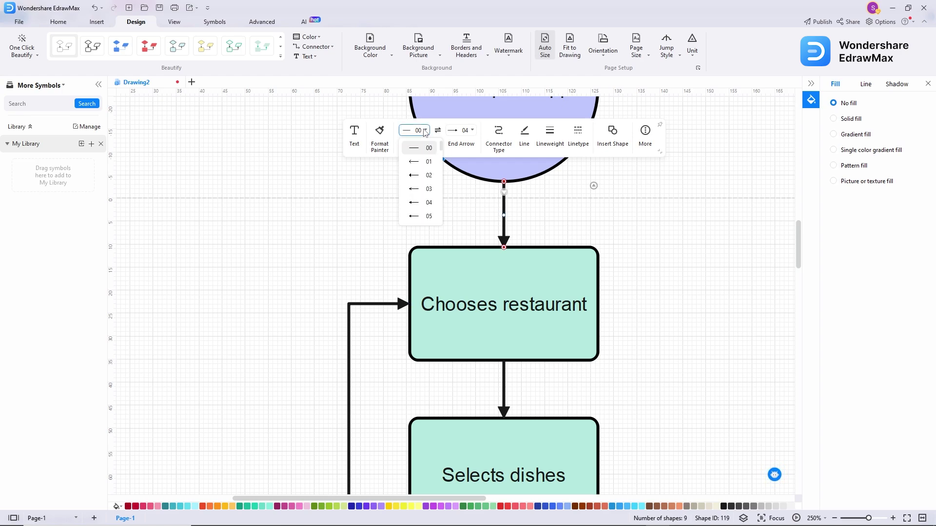
{"action": "scroll", "coordinate": [427, 201], "scroll_direction": "down", "scroll_amount": 5}
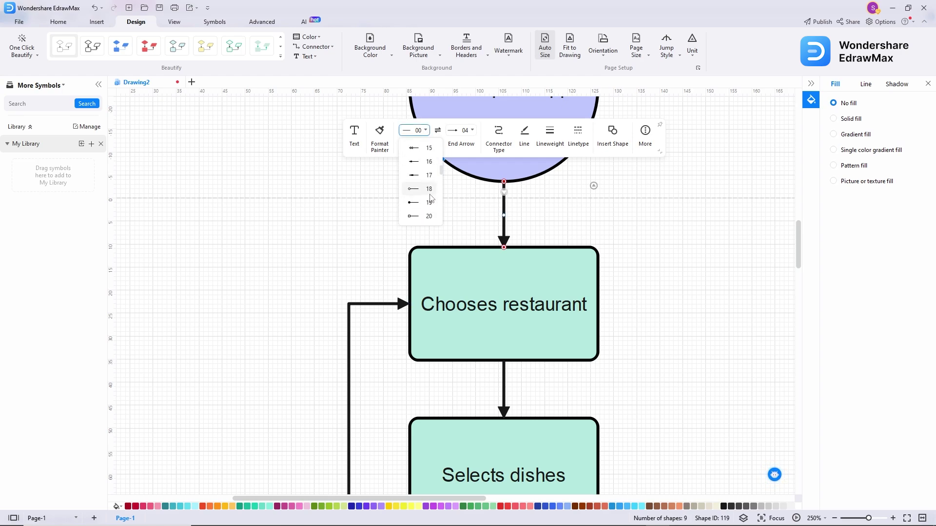
{"action": "left_click", "coordinate": [422, 203]}
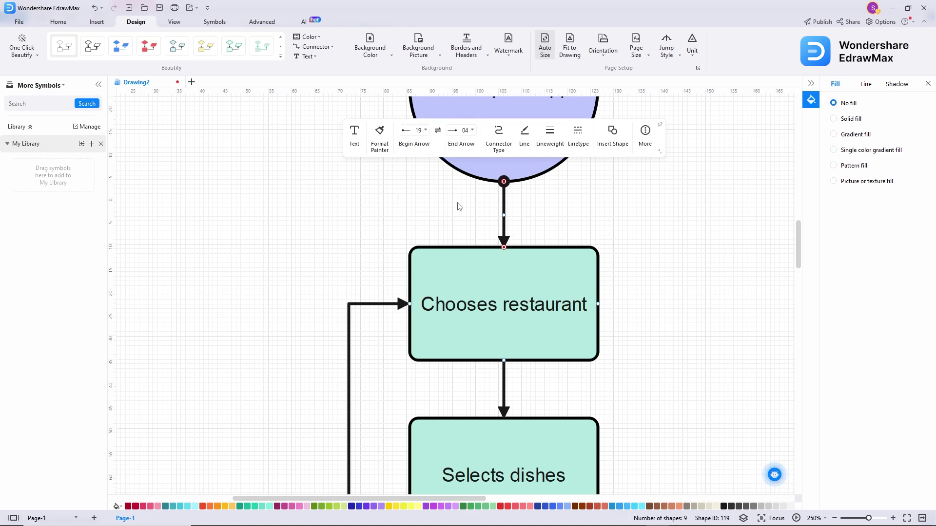
{"action": "left_click", "coordinate": [455, 205]}
Add dot start markers to the connectors below Chooses restaurant and Selects dishes
{"action": "scroll", "coordinate": [560, 219], "scroll_direction": "down", "scroll_amount": 3}
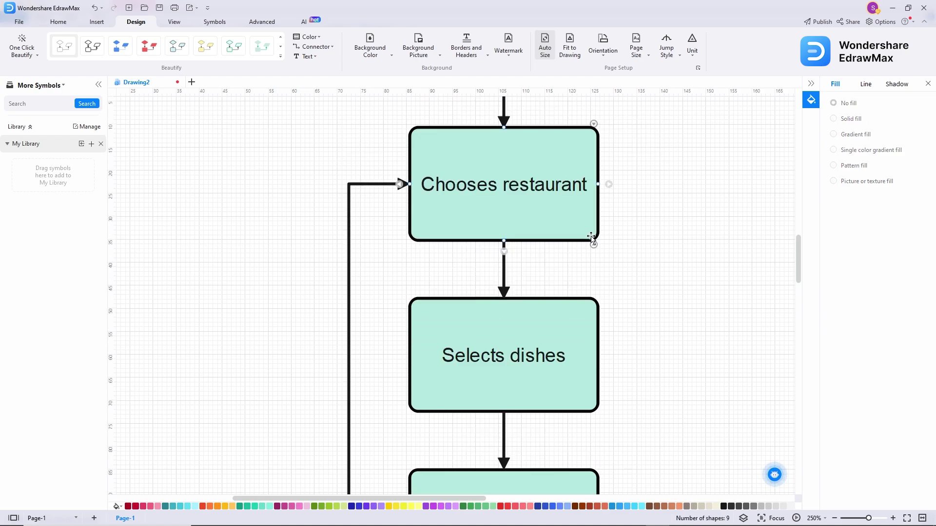
{"action": "left_click", "coordinate": [505, 268]}
{"action": "left_click", "coordinate": [502, 429], "text": "shift"}
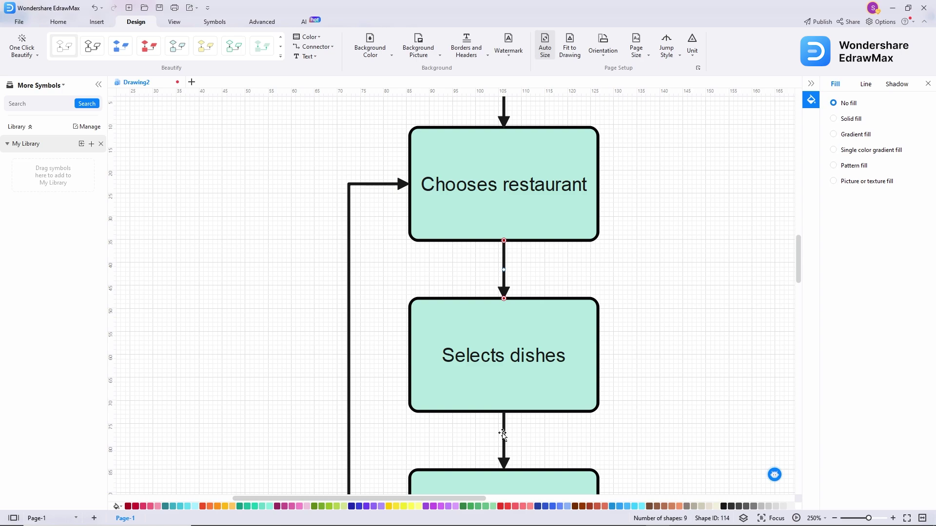
{"action": "left_click", "coordinate": [419, 192]}
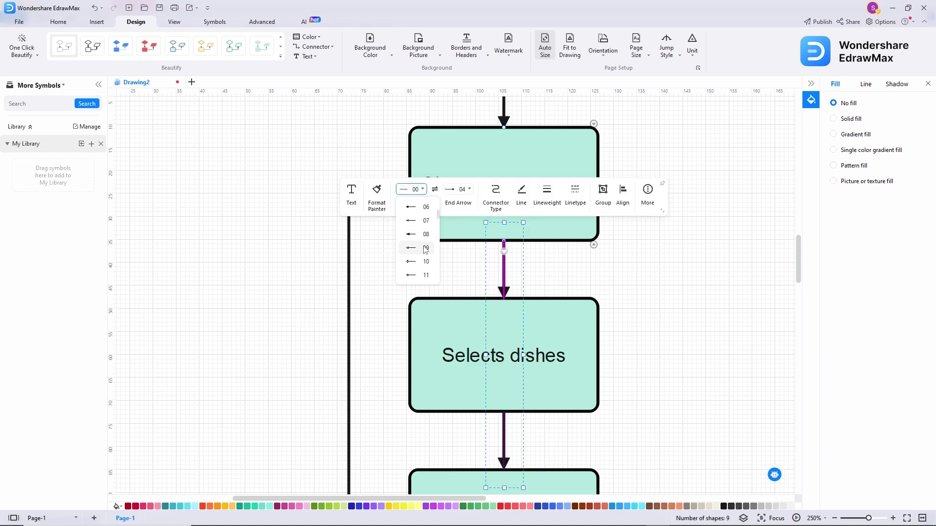
{"action": "left_click", "coordinate": [414, 262]}
{"action": "left_click", "coordinate": [627, 288]}
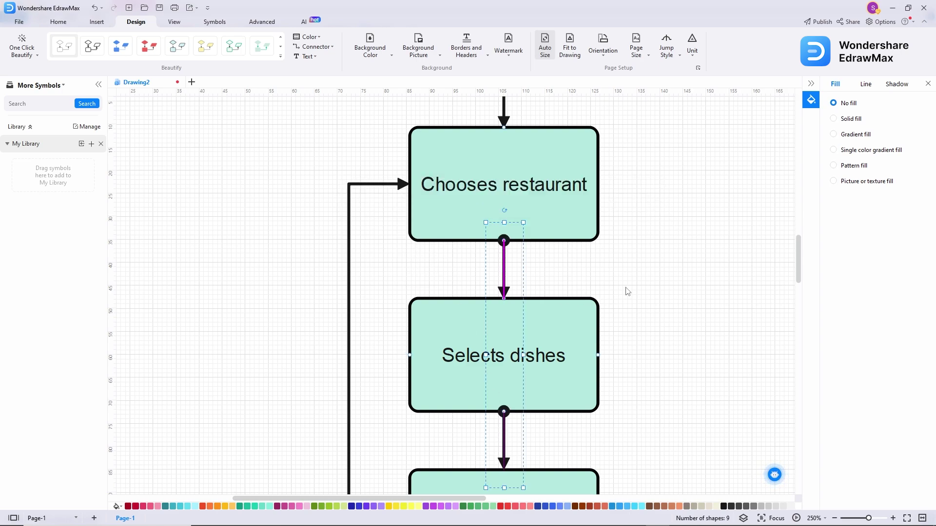
Give dot starts to the connector above Cart is empty? and the no connector to Proceeds to Checkout
{"action": "scroll", "coordinate": [684, 314], "scroll_direction": "down", "scroll_amount": 3}
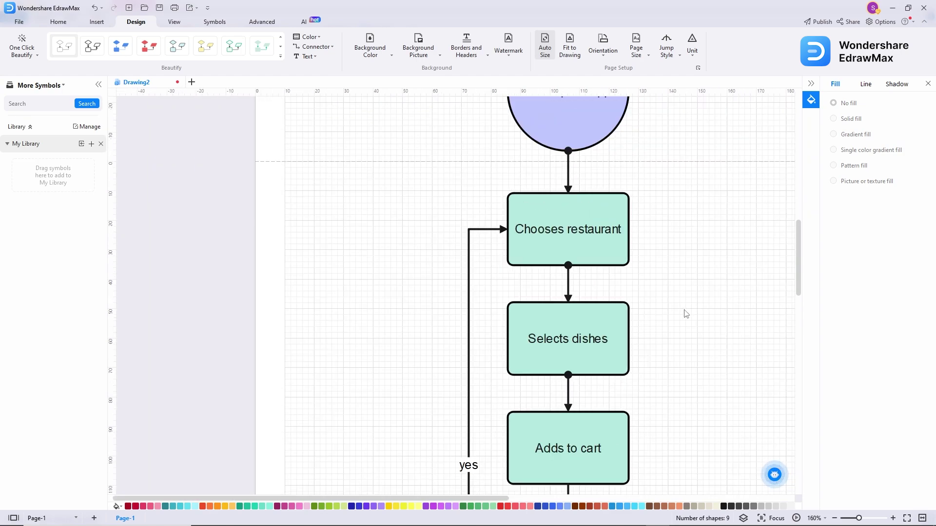
{"action": "left_click_drag", "start_coordinate": [682, 345], "coordinate": [615, 142]}
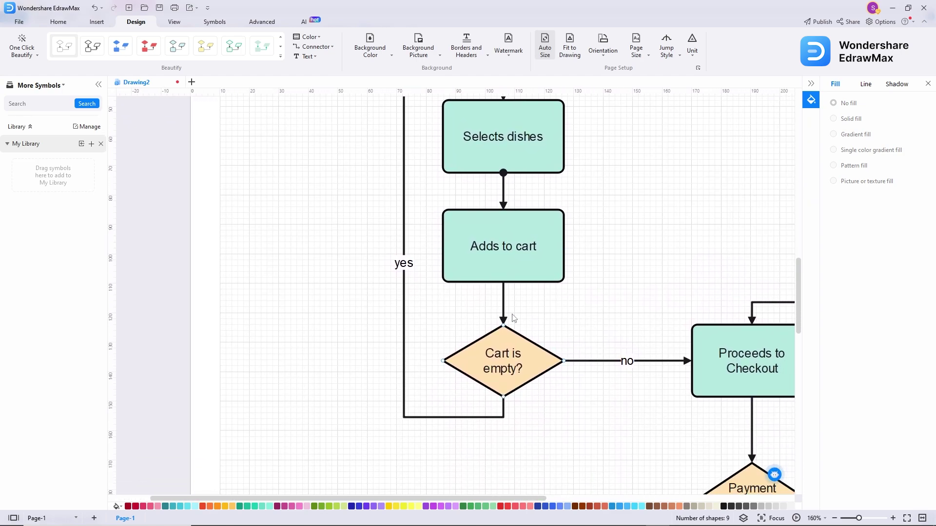
{"action": "left_click", "coordinate": [502, 303]}
{"action": "left_click", "coordinate": [414, 231]}
{"action": "left_click", "coordinate": [416, 262]}
{"action": "left_click", "coordinate": [594, 360]}
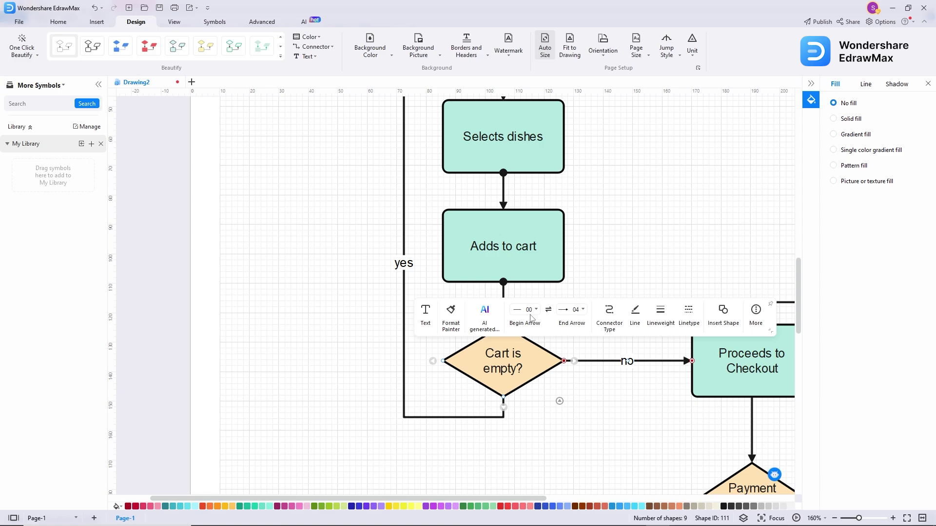
{"action": "left_click", "coordinate": [524, 310]}
{"action": "left_click", "coordinate": [531, 368]}
Add dot starts to the connectors below Proceeds to Checkout and Confirms order and the yes connector
{"action": "scroll", "coordinate": [458, 385], "scroll_direction": "down", "scroll_amount": 3}
{"action": "left_click_drag", "start_coordinate": [610, 390], "coordinate": [557, 257]}
{"action": "left_click", "coordinate": [588, 280]}
{"action": "left_click", "coordinate": [588, 380], "text": "ctrl"}
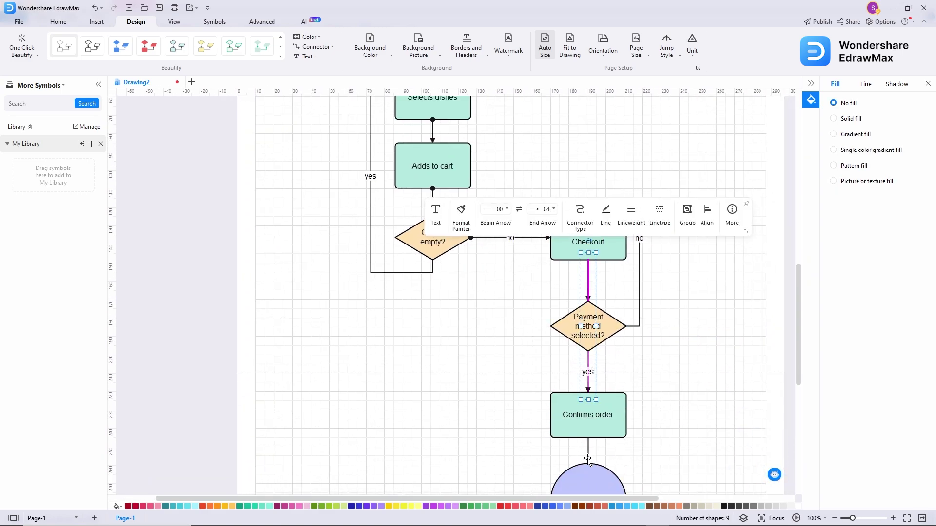
{"action": "left_click", "coordinate": [588, 451], "text": "ctrl"}
{"action": "left_click", "coordinate": [496, 209]}
{"action": "left_click", "coordinate": [707, 349]}
Give the right-hand no loop connector a dot start marker
{"action": "scroll", "coordinate": [687, 343], "scroll_direction": "down", "scroll_amount": 3}
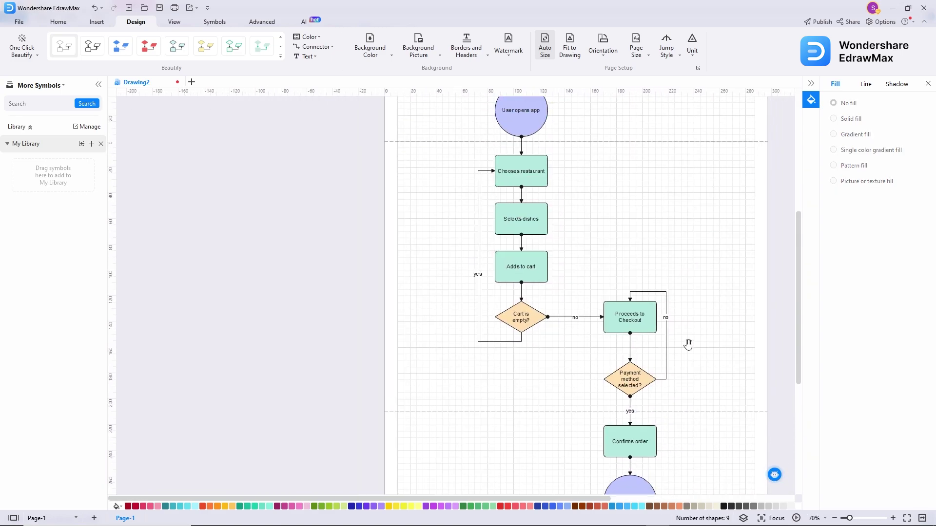
{"action": "scroll", "coordinate": [475, 377], "scroll_direction": "up", "scroll_amount": 5}
{"action": "left_click", "coordinate": [475, 375]}
{"action": "left_click", "coordinate": [366, 412]}
{"action": "left_click", "coordinate": [419, 384]}
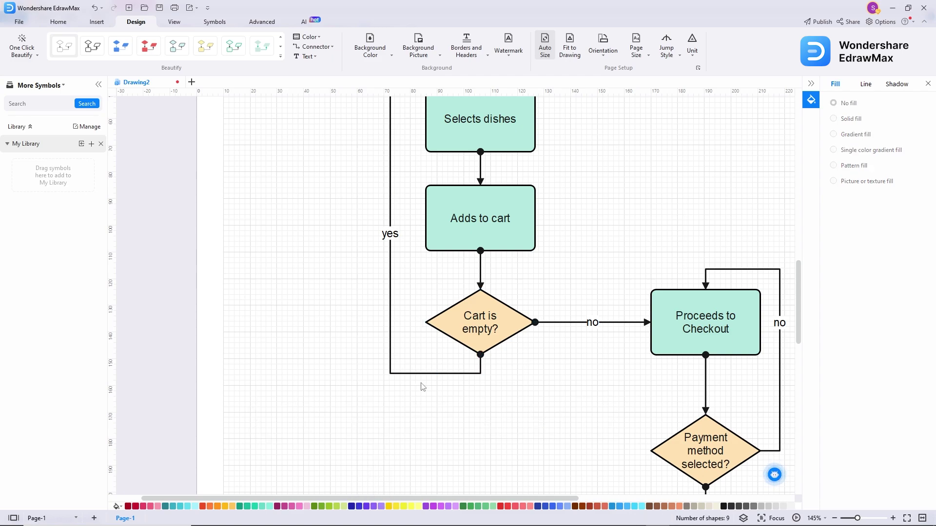
{"action": "left_click_drag", "start_coordinate": [631, 360], "coordinate": [455, 323]}
{"action": "left_click", "coordinate": [604, 414]}
{"action": "left_click", "coordinate": [636, 406]}
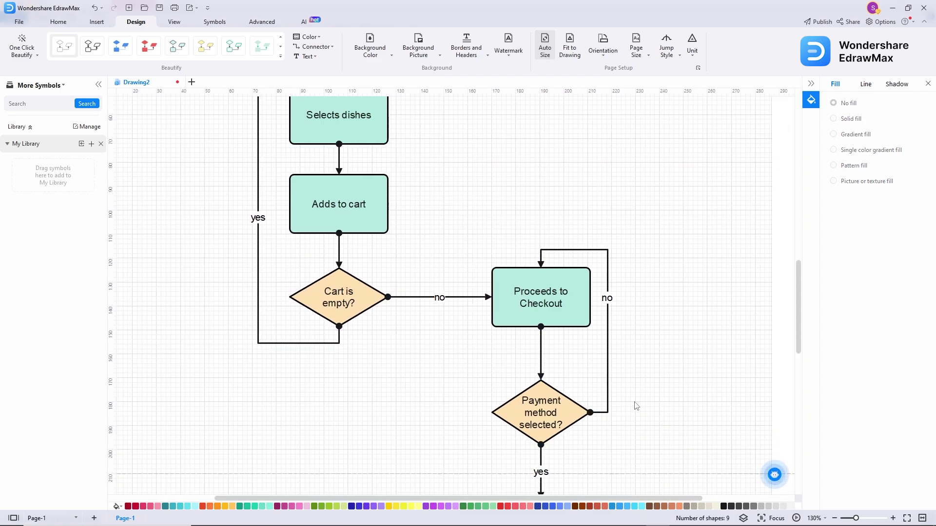
Scroll through the finished flowchart and select the Chooses restaurant box
{"action": "scroll", "coordinate": [636, 406], "scroll_direction": "down", "scroll_amount": 3}
{"action": "scroll", "coordinate": [636, 406], "scroll_direction": "up", "scroll_amount": 5}
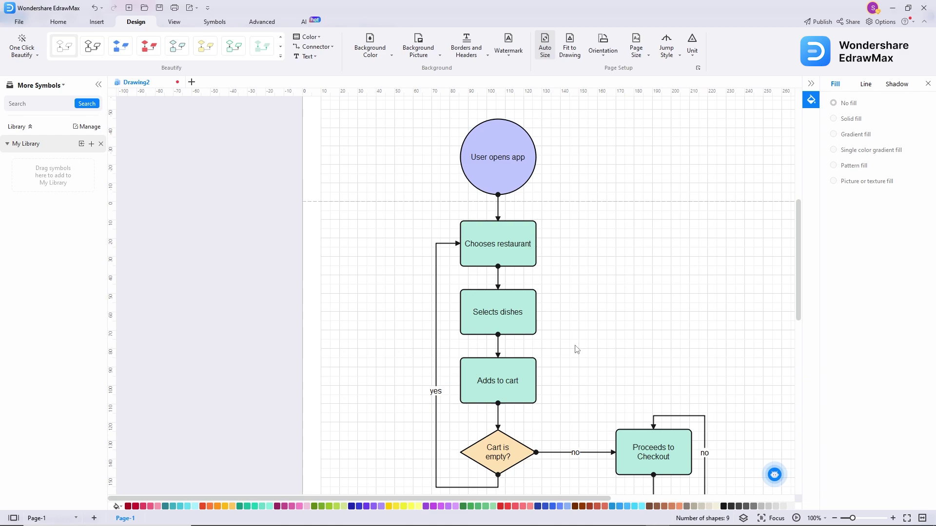
{"action": "scroll", "coordinate": [577, 350], "scroll_direction": "down", "scroll_amount": 4}
{"action": "left_click", "coordinate": [514, 288]}
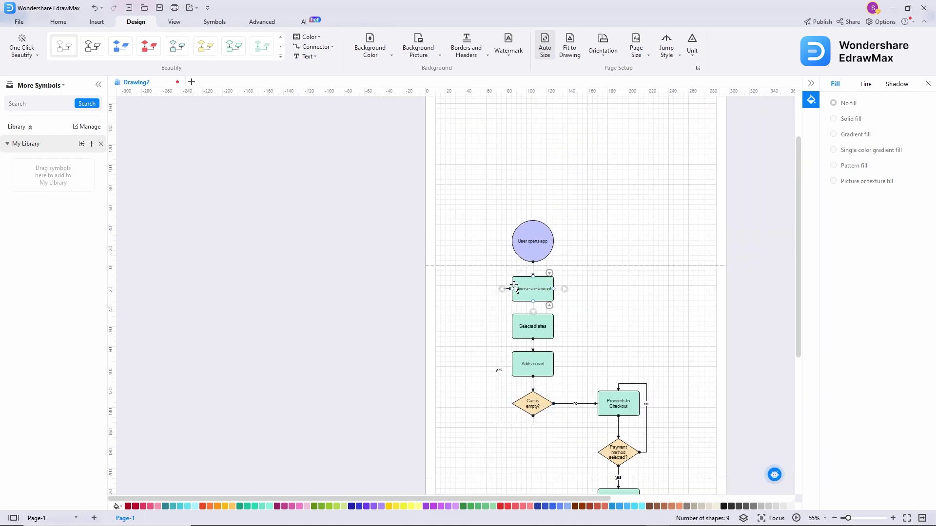
{"action": "scroll", "coordinate": [634, 408], "scroll_direction": "down", "scroll_amount": 3}
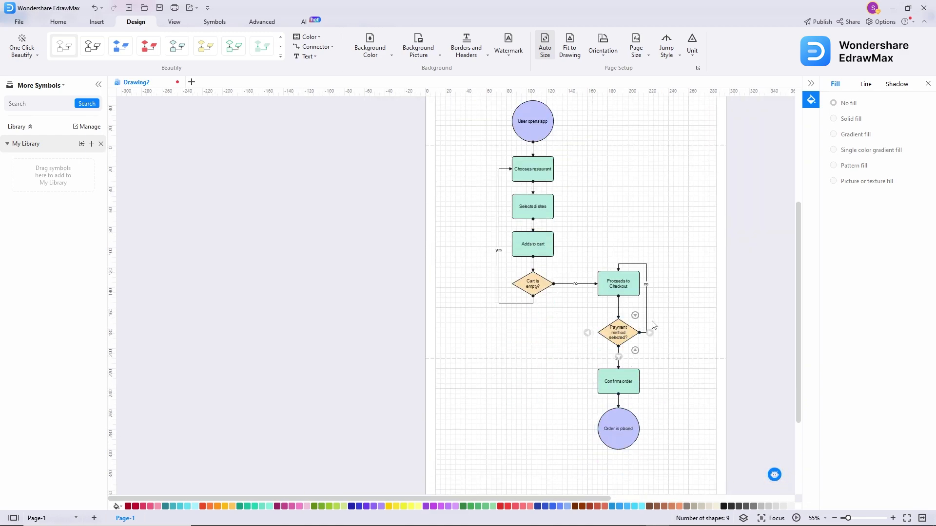
{"action": "scroll", "coordinate": [646, 277], "scroll_direction": "up", "scroll_amount": 5}
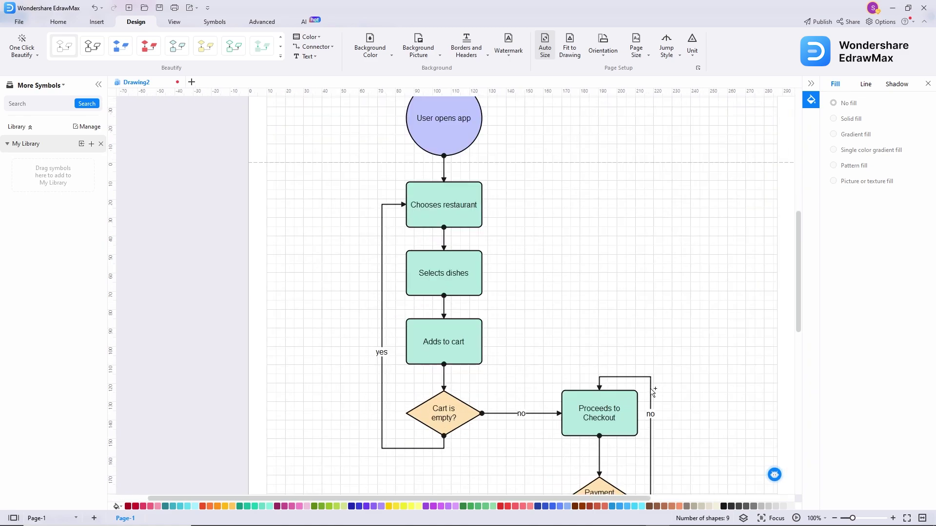
{"action": "left_click", "coordinate": [650, 385]}
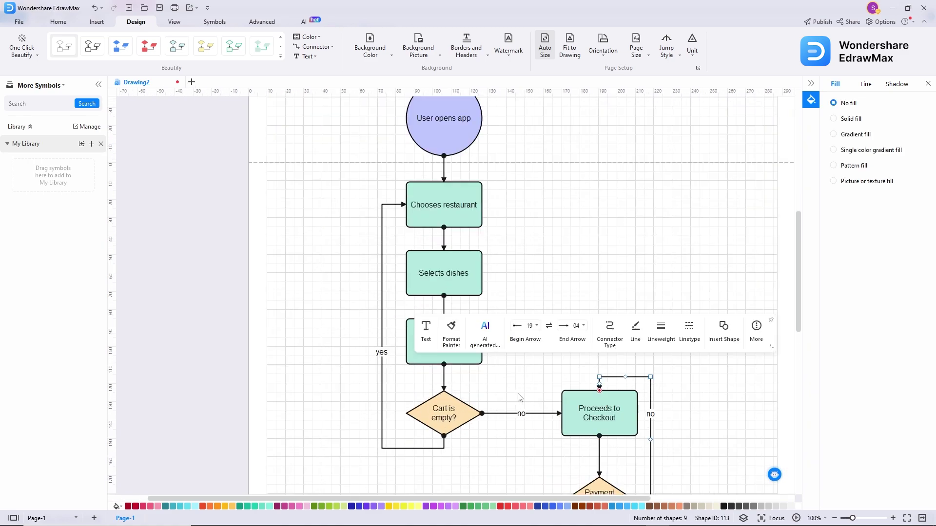
{"action": "left_click", "coordinate": [408, 449], "text": "shift"}
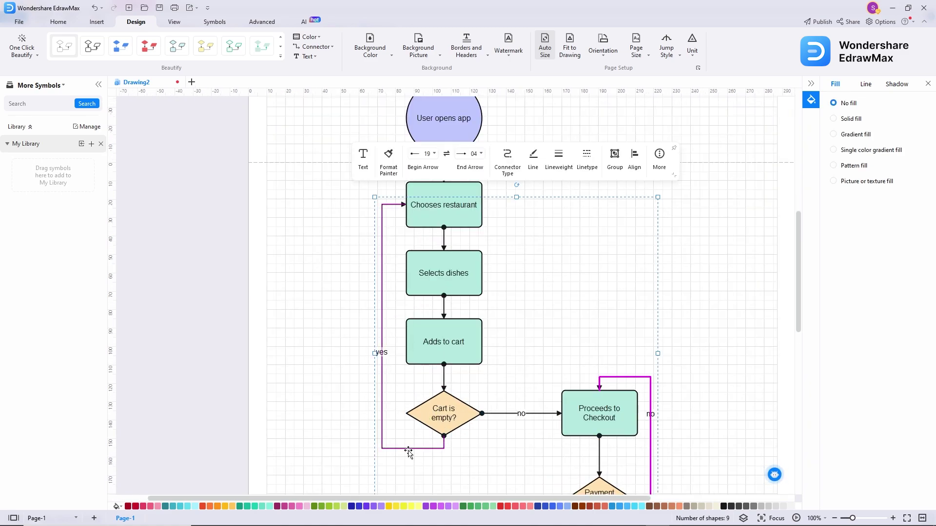
{"action": "left_click", "coordinate": [587, 155]}
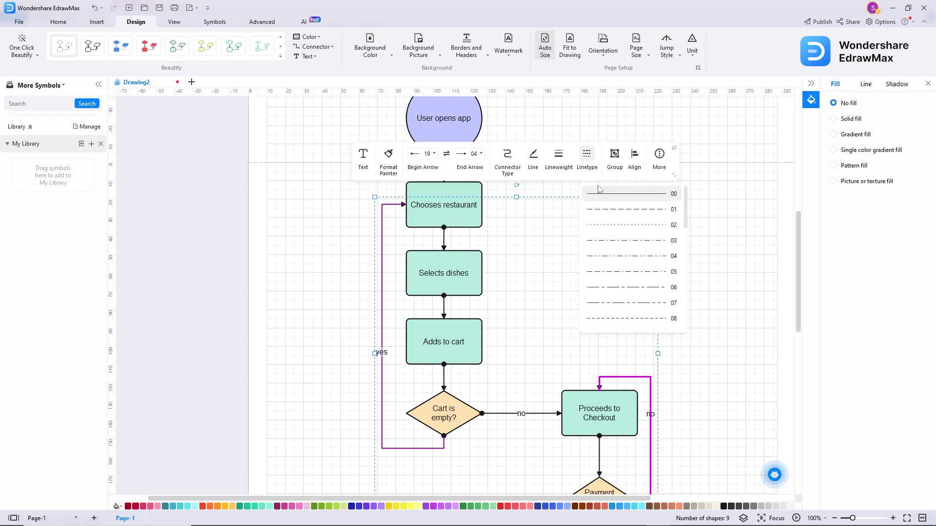
{"action": "left_click", "coordinate": [627, 225]}
{"action": "left_click", "coordinate": [689, 297]}
{"action": "scroll", "coordinate": [688, 390], "scroll_direction": "down", "scroll_amount": 3}
{"action": "scroll", "coordinate": [669, 362], "scroll_direction": "up", "scroll_amount": 2}
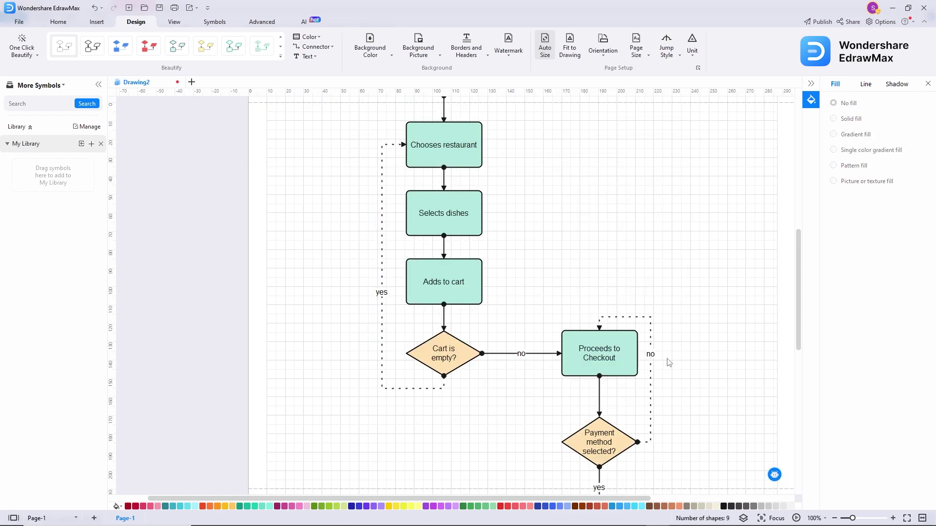
{"action": "left_click", "coordinate": [651, 328]}
{"action": "left_click", "coordinate": [382, 246], "text": "shift"}
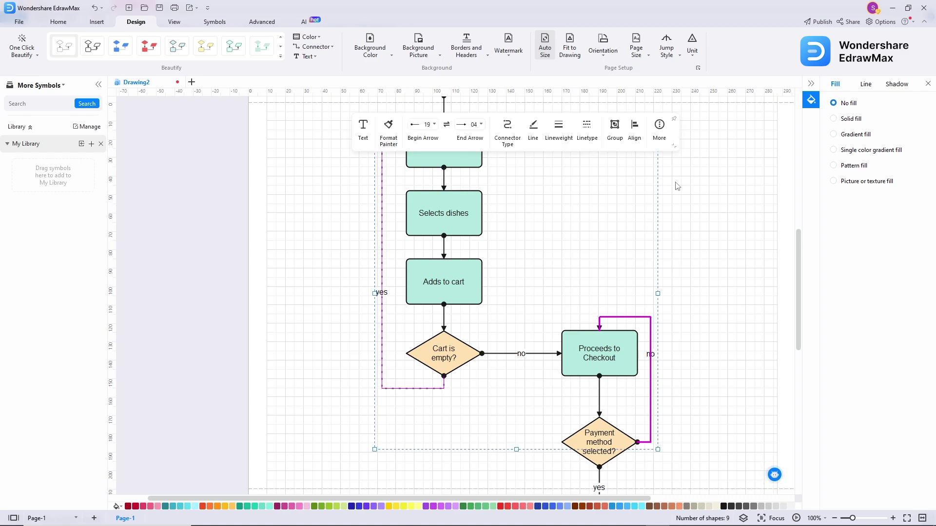
{"action": "left_click", "coordinate": [864, 84]}
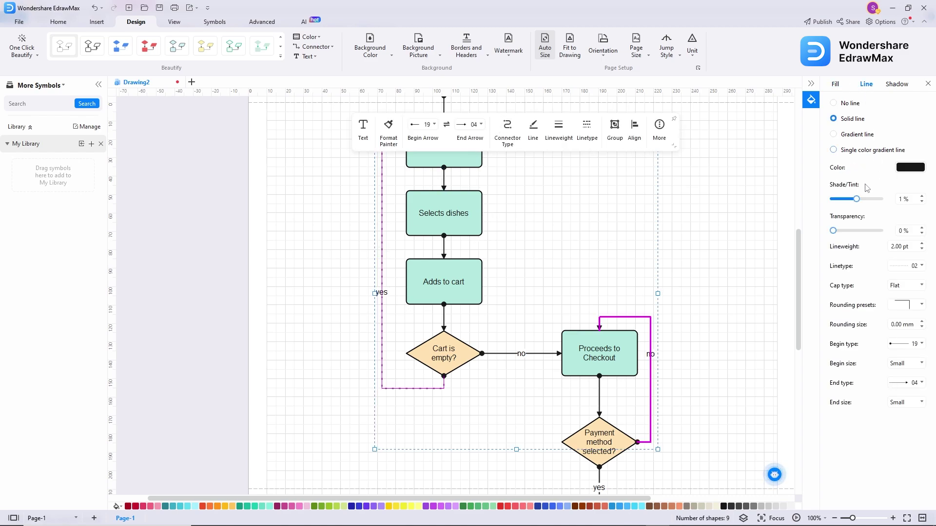
{"action": "left_click", "coordinate": [921, 305]}
{"action": "left_click", "coordinate": [908, 332]}
{"action": "left_click", "coordinate": [725, 354]}
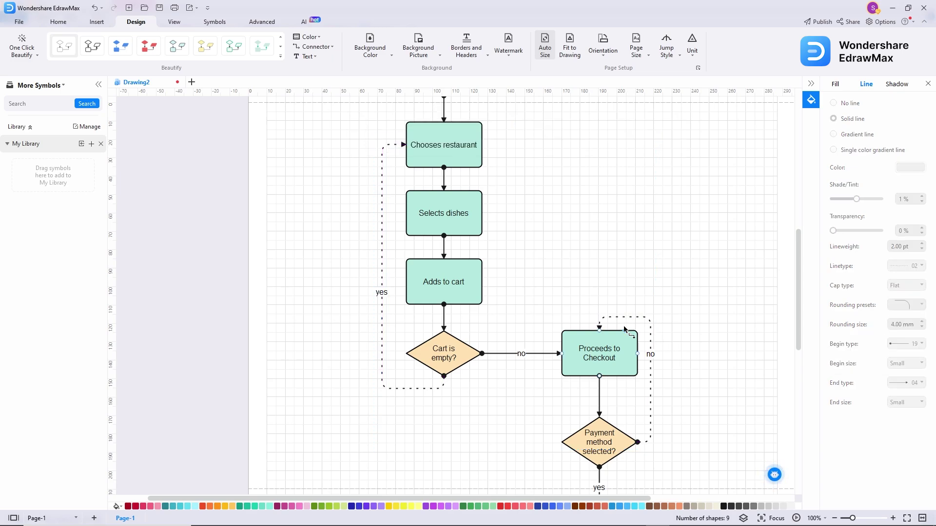
{"action": "scroll", "coordinate": [668, 314], "scroll_direction": "down", "scroll_amount": 5}
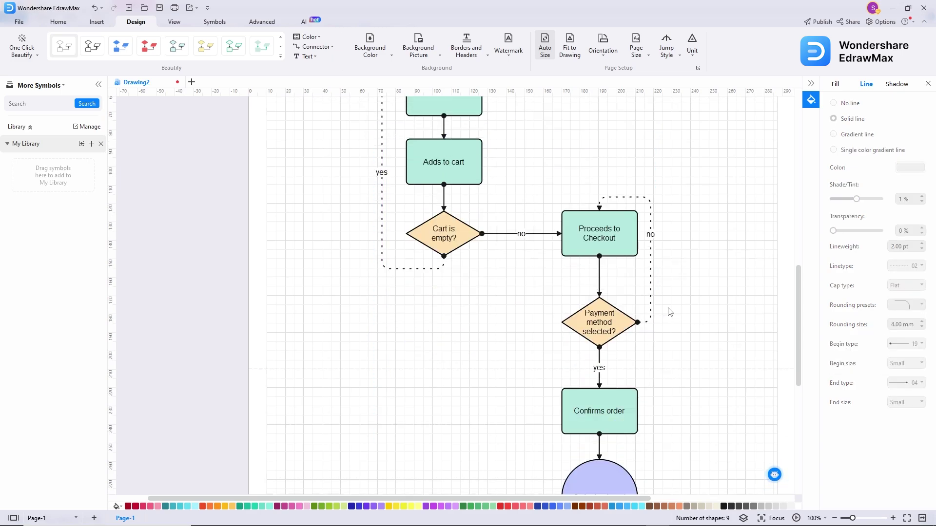
{"action": "scroll", "coordinate": [681, 309], "scroll_direction": "up", "scroll_amount": 5}
{"action": "scroll", "coordinate": [666, 328], "scroll_direction": "down", "scroll_amount": 1}
{"action": "scroll", "coordinate": [665, 327], "scroll_direction": "down", "scroll_amount": 2}
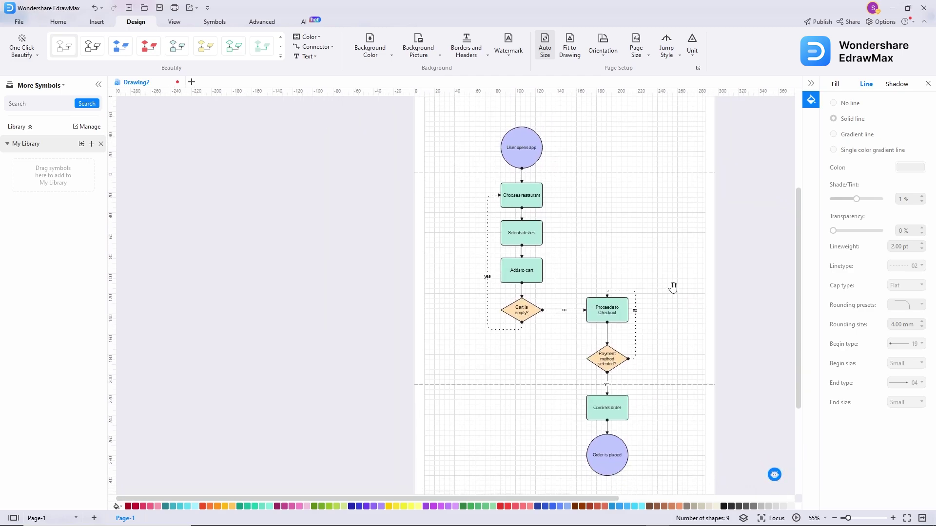
{"action": "scroll", "coordinate": [667, 299], "scroll_direction": "up", "scroll_amount": 5}
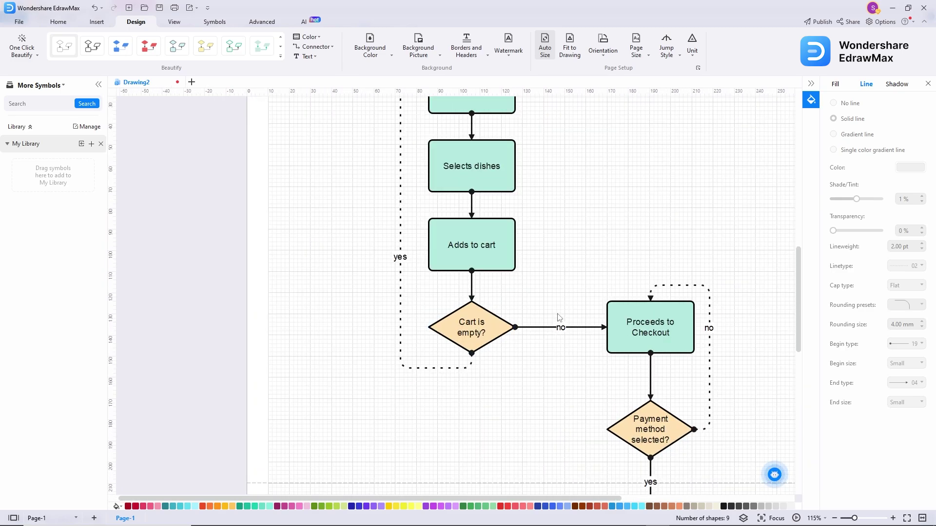
{"action": "scroll", "coordinate": [669, 380], "scroll_direction": "down", "scroll_amount": 3}
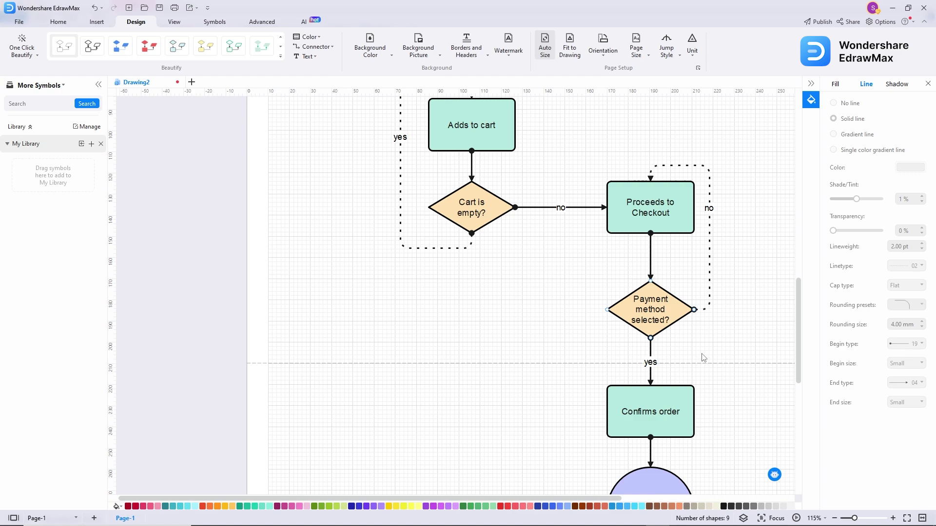
{"action": "scroll", "coordinate": [702, 357], "scroll_direction": "up", "scroll_amount": 6}
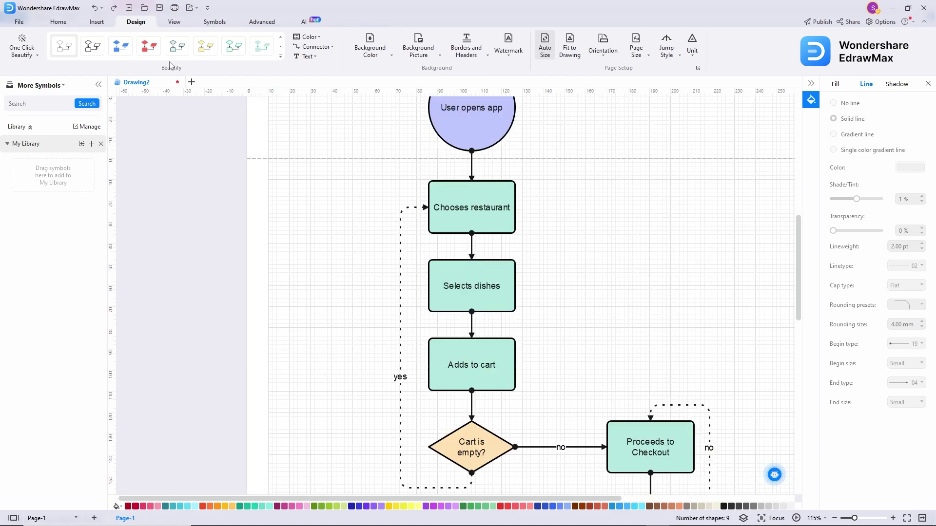
Insert a circle beside the yes label with a black 2.00 pt outline
{"action": "left_click", "coordinate": [100, 22]}
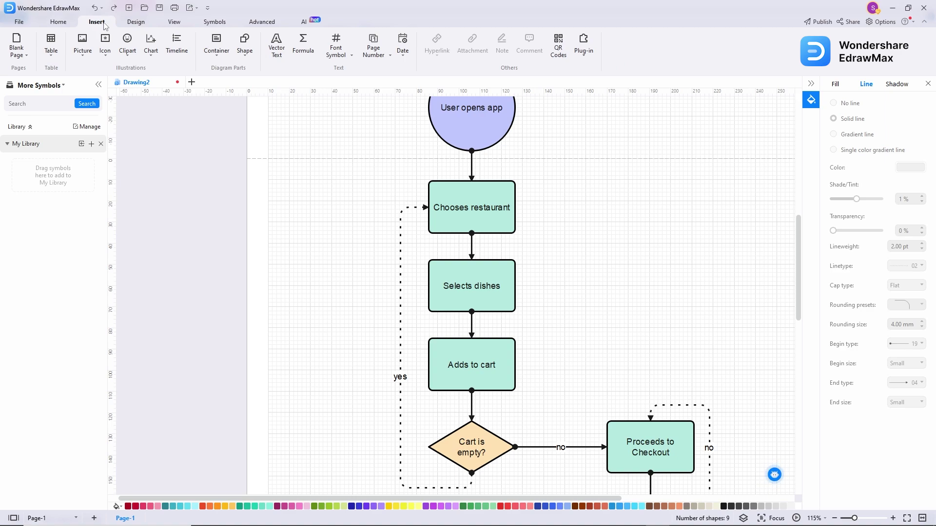
{"action": "left_click", "coordinate": [245, 47]}
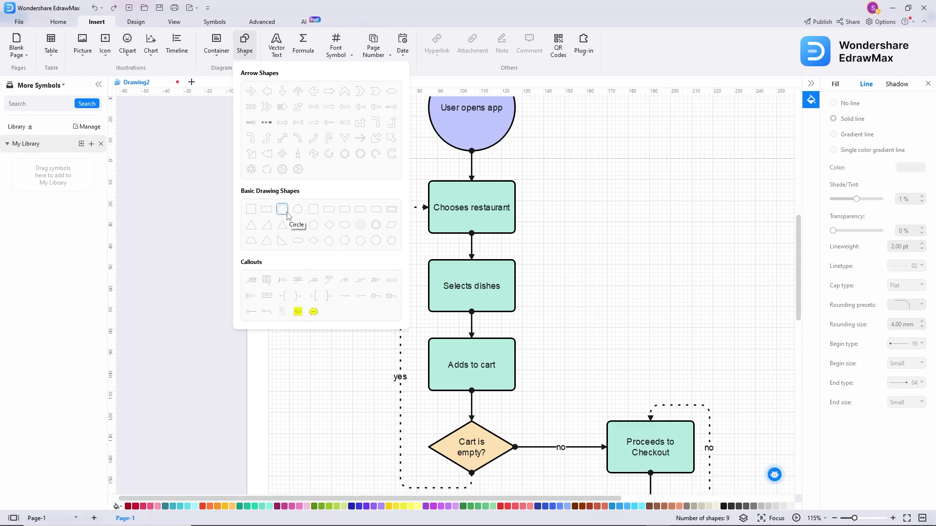
{"action": "left_click_drag", "start_coordinate": [298, 212], "coordinate": [362, 379]}
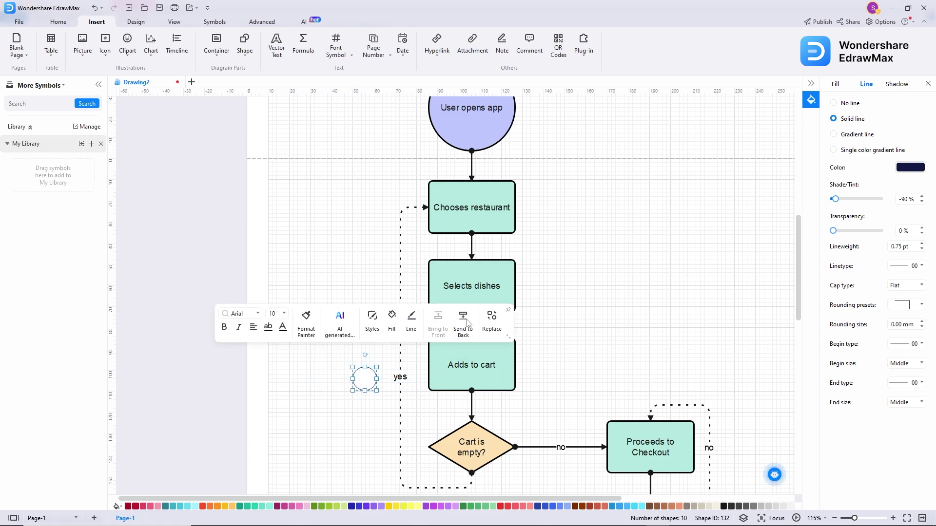
{"action": "left_click", "coordinate": [411, 320]}
{"action": "left_click", "coordinate": [426, 120]}
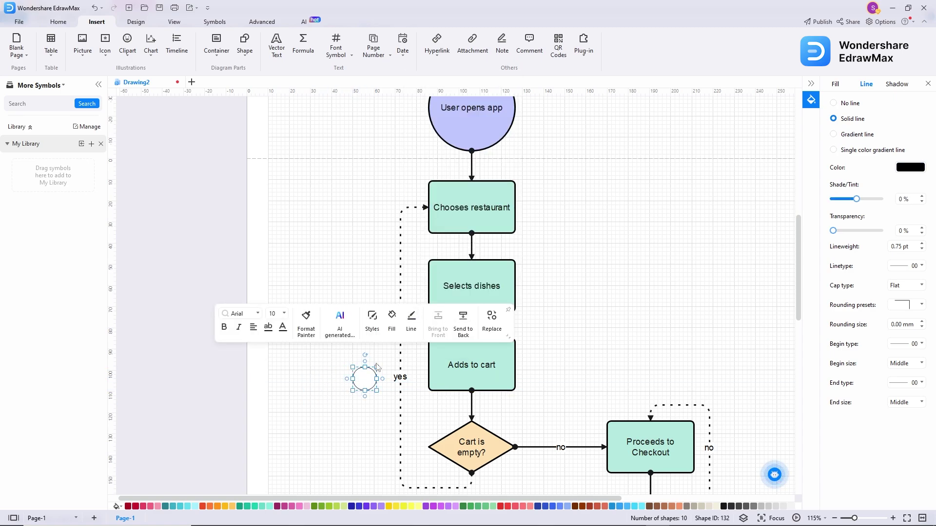
{"action": "left_click", "coordinate": [411, 320]}
{"action": "mouse_move", "coordinate": [463, 250]}
{"action": "left_click", "coordinate": [574, 318]}
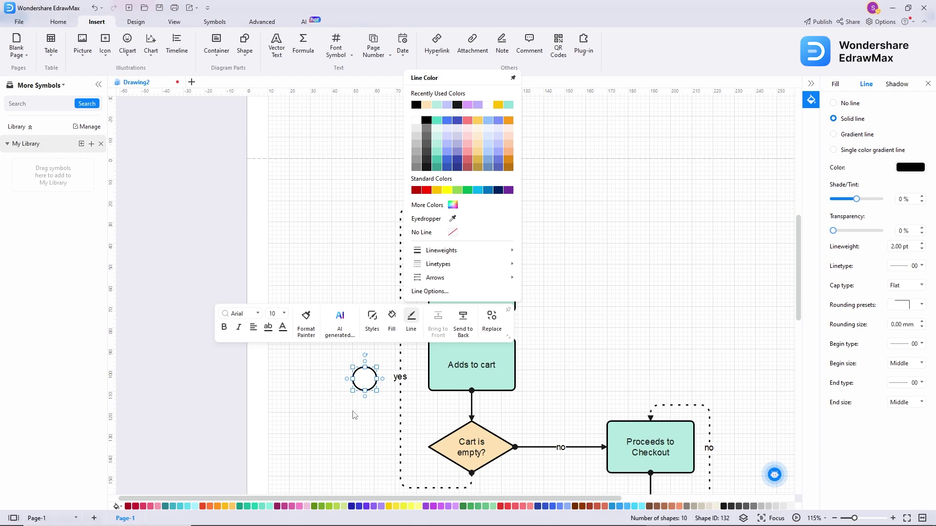
Move the circle onto the dashed yes connector, label it Yes, and clear the old yes label
{"action": "left_click_drag", "start_coordinate": [365, 381], "coordinate": [400, 353]}
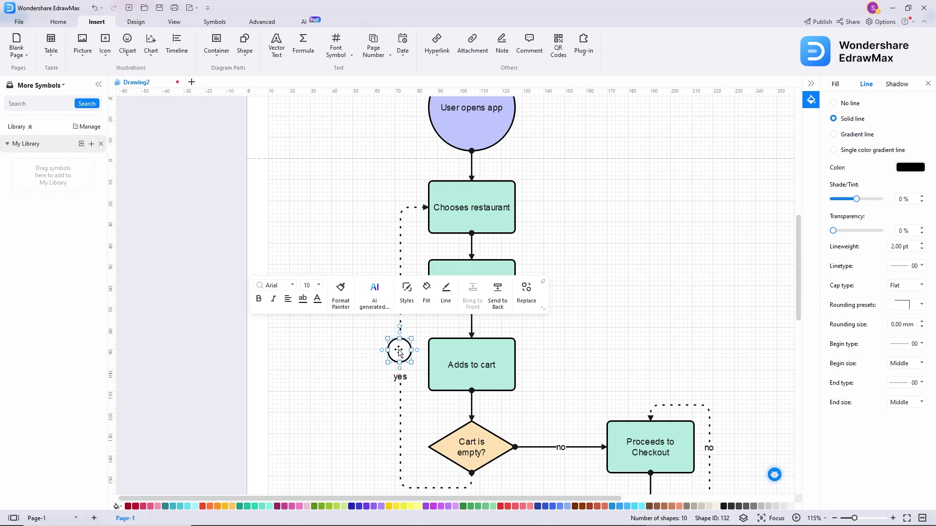
{"action": "double_click", "coordinate": [399, 350]}
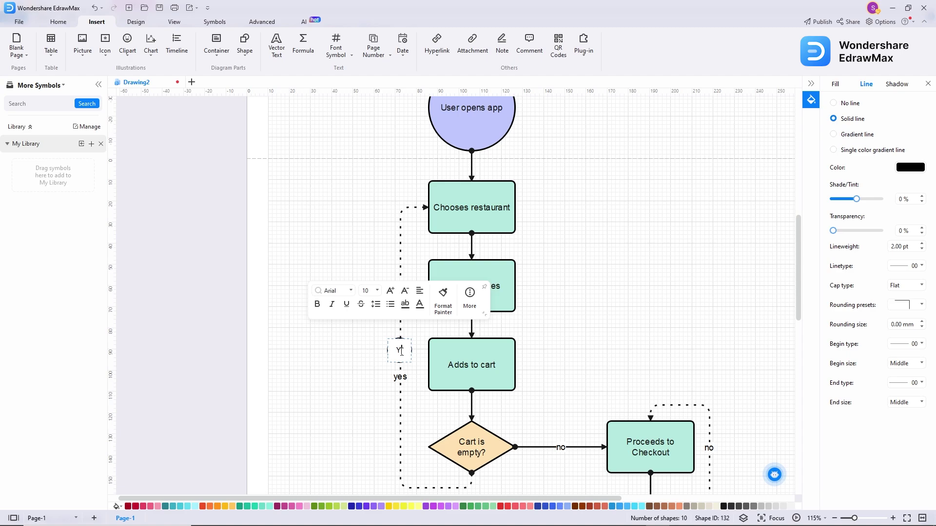
{"action": "left_click", "coordinate": [372, 375]}
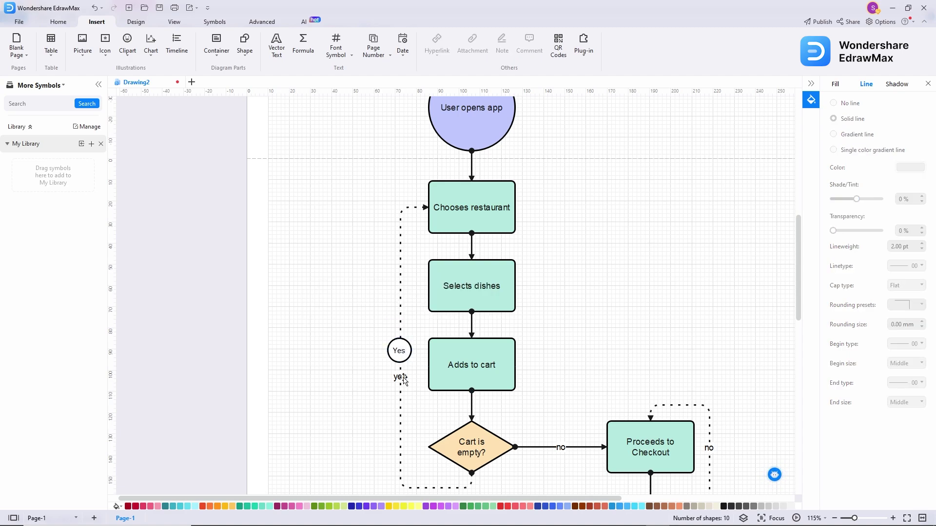
{"action": "double_click", "coordinate": [400, 377]}
{"action": "left_click", "coordinate": [372, 393]}
{"action": "double_click", "coordinate": [372, 392]}
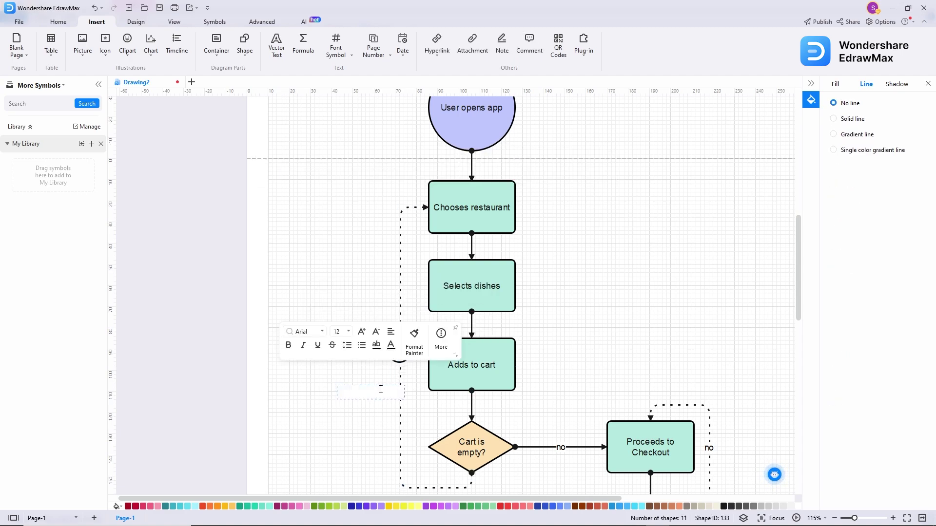
{"action": "left_click", "coordinate": [390, 376]}
Duplicate the Yes circle onto the Cart is empty? connector as No, deleting the old no label
{"action": "left_click", "coordinate": [652, 333]}
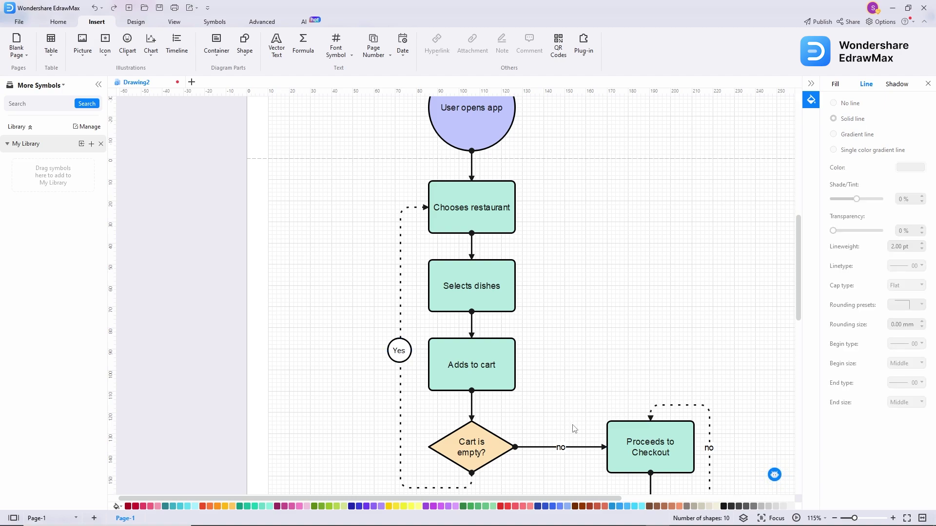
{"action": "left_click", "coordinate": [398, 352]}
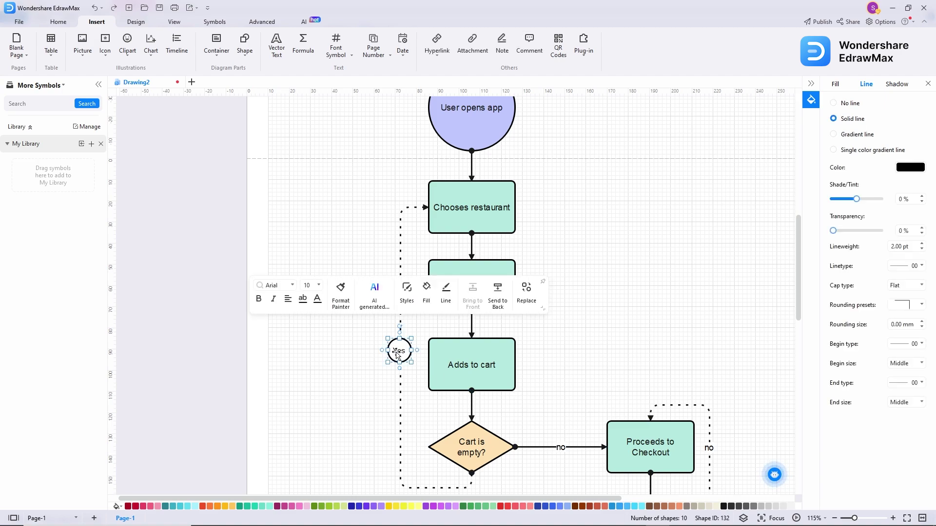
{"action": "key", "text": "ctrl+d"}
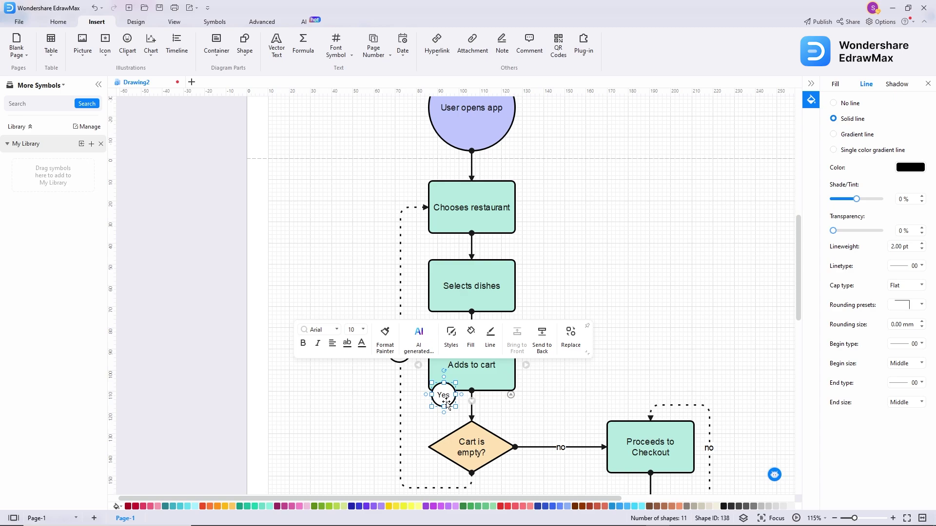
{"action": "left_click_drag", "start_coordinate": [444, 403], "coordinate": [572, 410]}
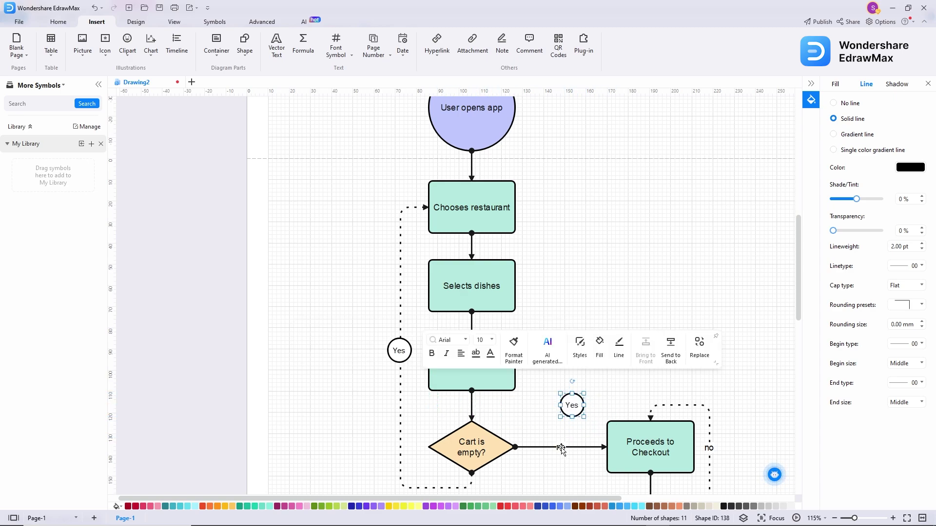
{"action": "left_click", "coordinate": [561, 448]}
{"action": "double_click", "coordinate": [561, 447]}
{"action": "key", "text": "BackSpace"}
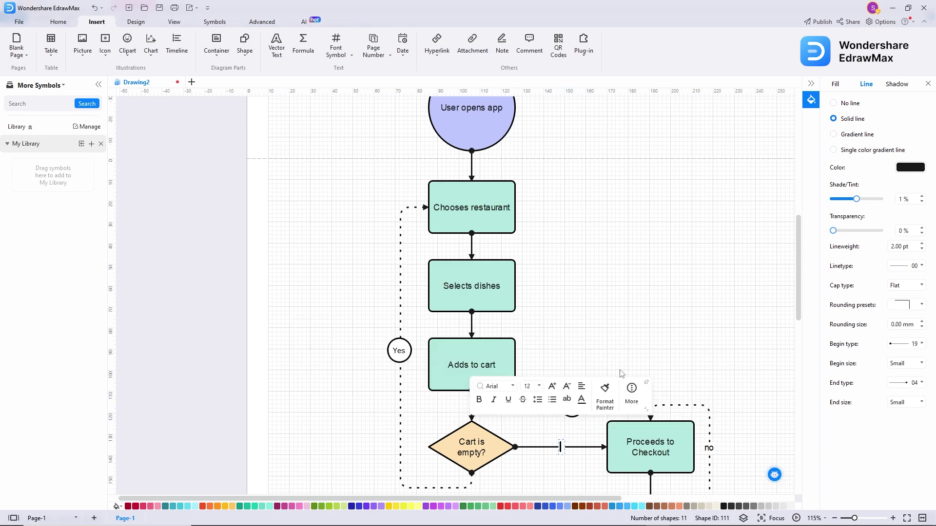
{"action": "left_click", "coordinate": [622, 372]}
{"action": "left_click_drag", "start_coordinate": [572, 408], "coordinate": [559, 449]}
{"action": "double_click", "coordinate": [559, 449]}
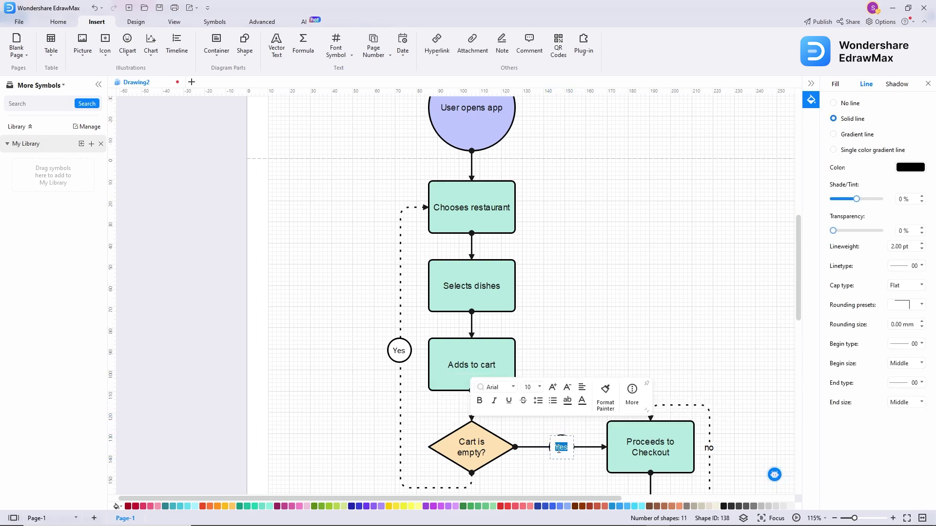
{"action": "left_click", "coordinate": [573, 471]}
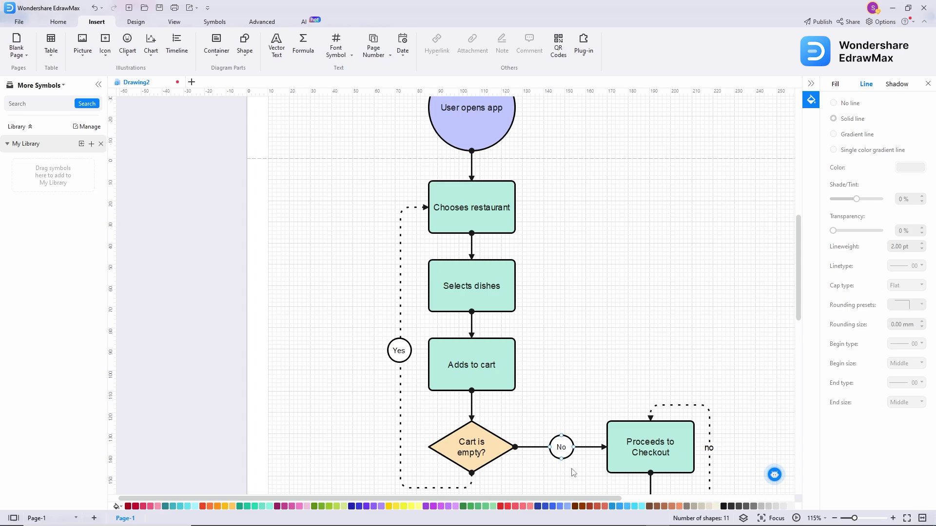
Paste a copy of the No circle onto the dashed checkout loop
{"action": "scroll", "coordinate": [574, 473], "scroll_direction": "down", "scroll_amount": 2}
{"action": "left_click", "coordinate": [518, 374]}
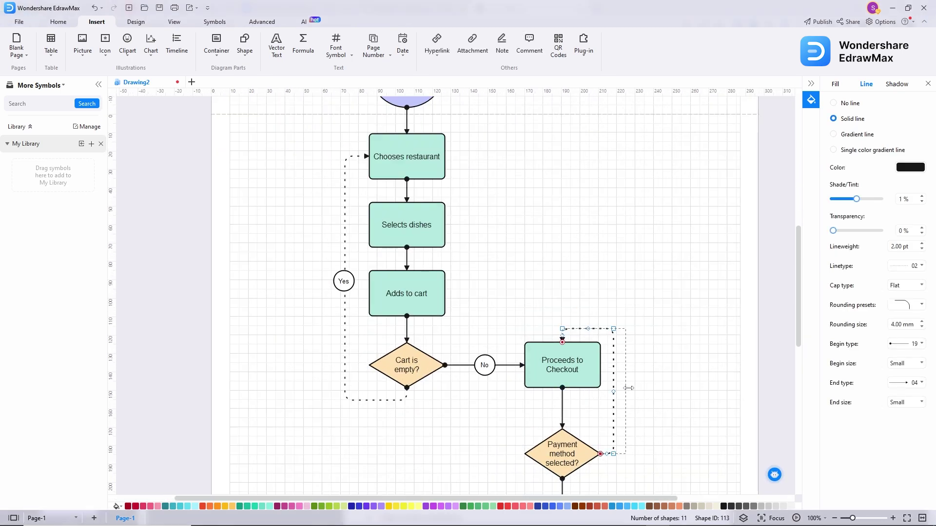
{"action": "key", "text": "ctrl+v"}
{"action": "left_click_drag", "start_coordinate": [523, 396], "coordinate": [629, 394]}
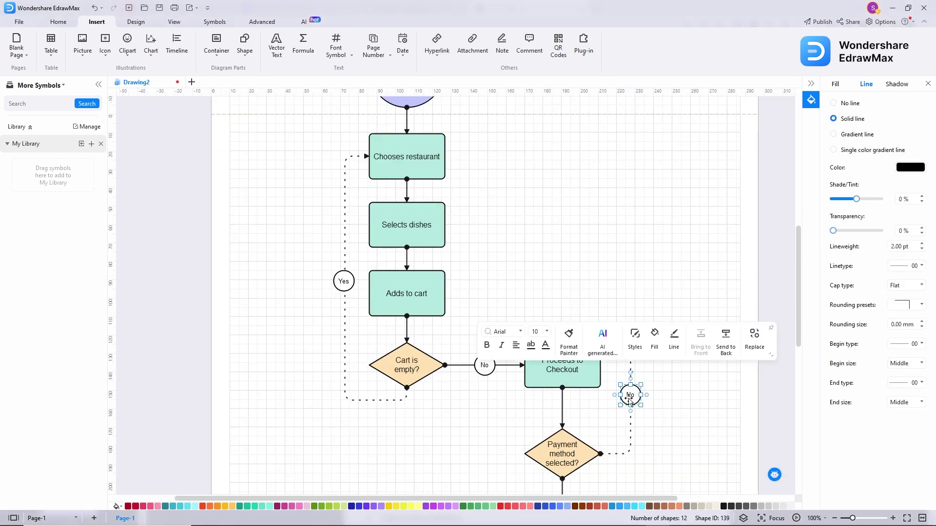
Copy the Yes circle and paste it below the Payment method selected? diamond
{"action": "scroll", "coordinate": [660, 409], "scroll_direction": "down", "scroll_amount": 2}
{"action": "scroll", "coordinate": [566, 382], "scroll_direction": "down", "scroll_amount": 3}
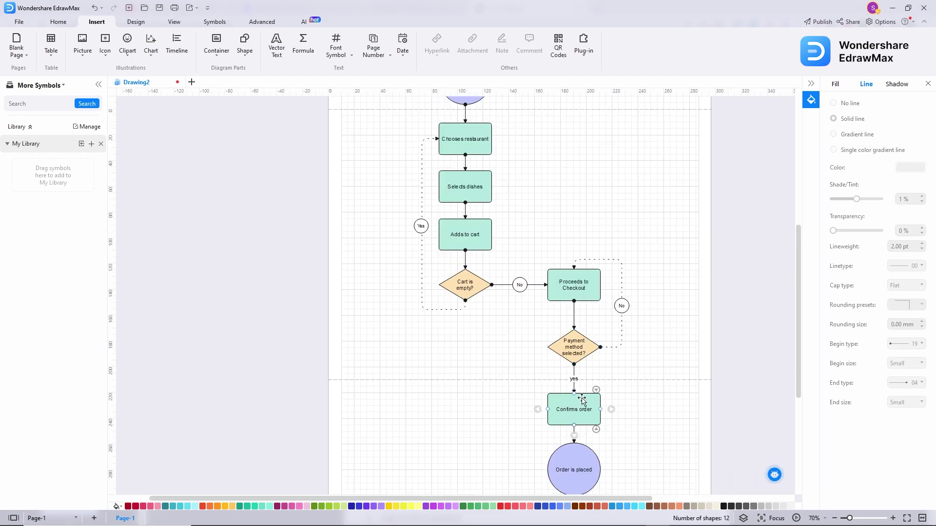
{"action": "scroll", "coordinate": [559, 408], "scroll_direction": "up", "scroll_amount": 4}
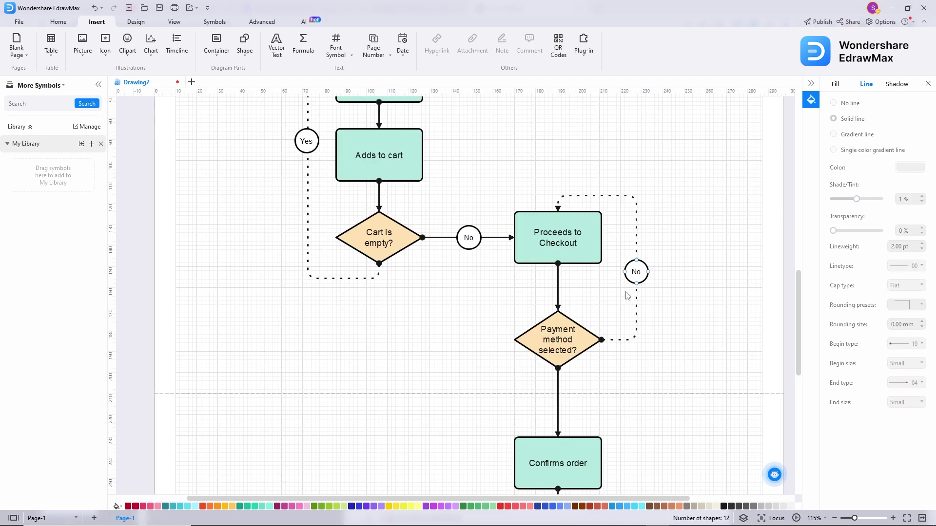
{"action": "left_click", "coordinate": [306, 141]}
{"action": "key", "text": "ctrl+c"}
{"action": "key", "text": "ctrl+v"}
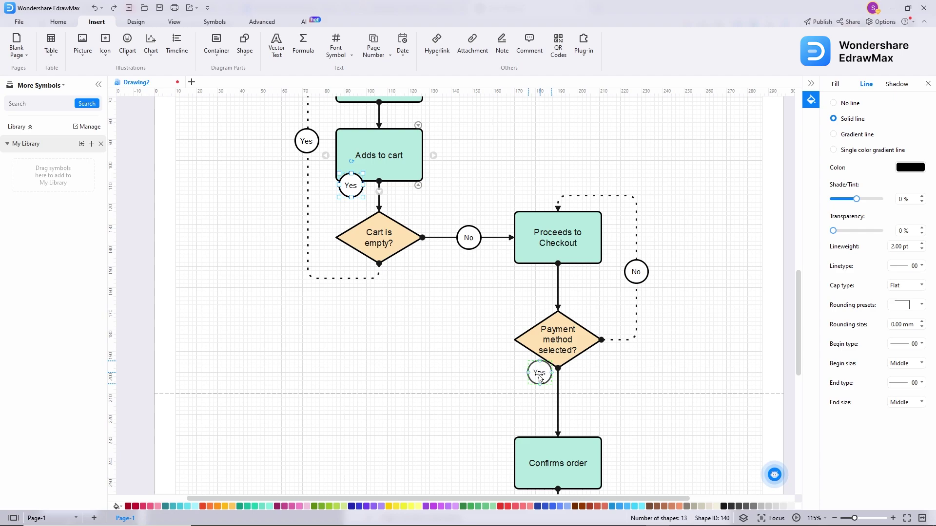
Pan and zoom out to 55% so the flowchart shows User opens app through Confirms order
{"action": "scroll", "coordinate": [607, 403], "scroll_direction": "down", "scroll_amount": 2}
{"action": "scroll", "coordinate": [608, 402], "scroll_direction": "down", "scroll_amount": 1}
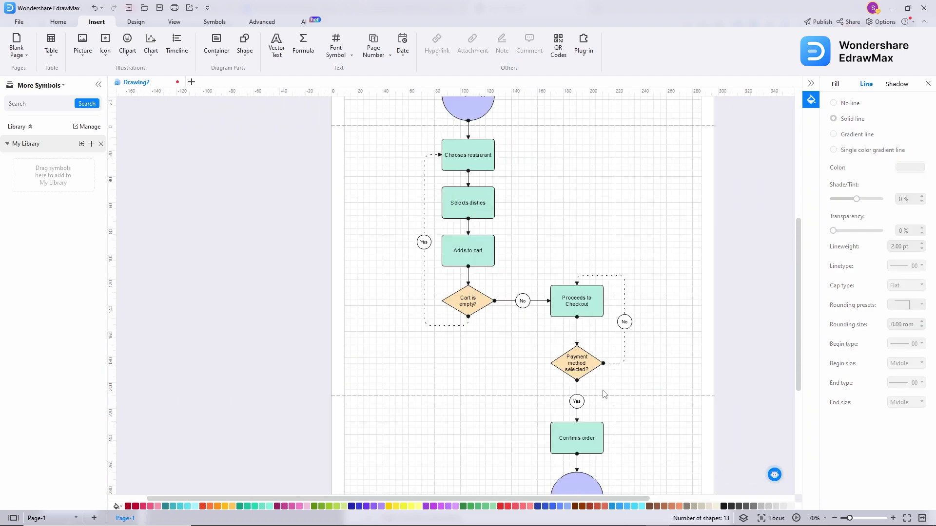
{"action": "left_click_drag", "start_coordinate": [599, 221], "coordinate": [557, 316]}
{"action": "scroll", "coordinate": [557, 317], "scroll_direction": "down", "scroll_amount": 5}
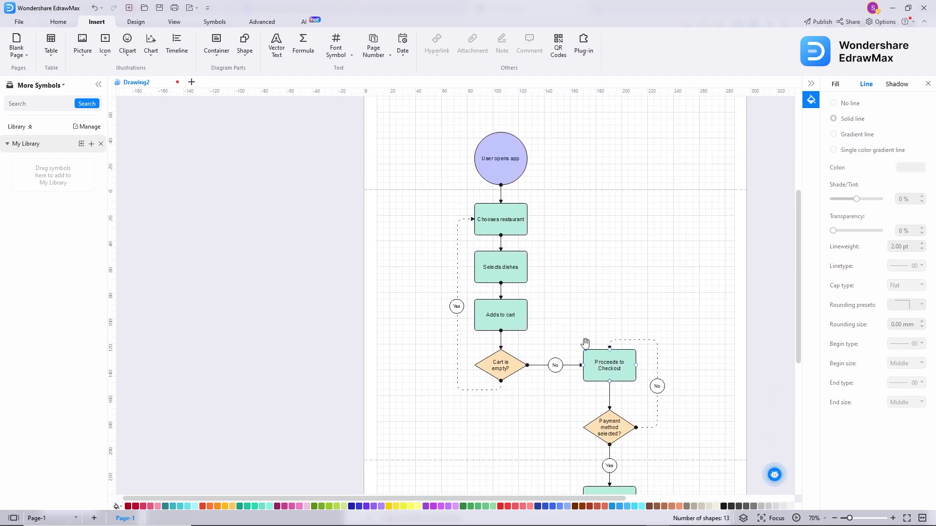
{"action": "scroll", "coordinate": [561, 320], "scroll_direction": "right", "scroll_amount": 2}
{"action": "scroll", "coordinate": [603, 314], "scroll_direction": "up", "scroll_amount": 3}
{"action": "scroll", "coordinate": [603, 314], "scroll_direction": "left", "scroll_amount": 1}
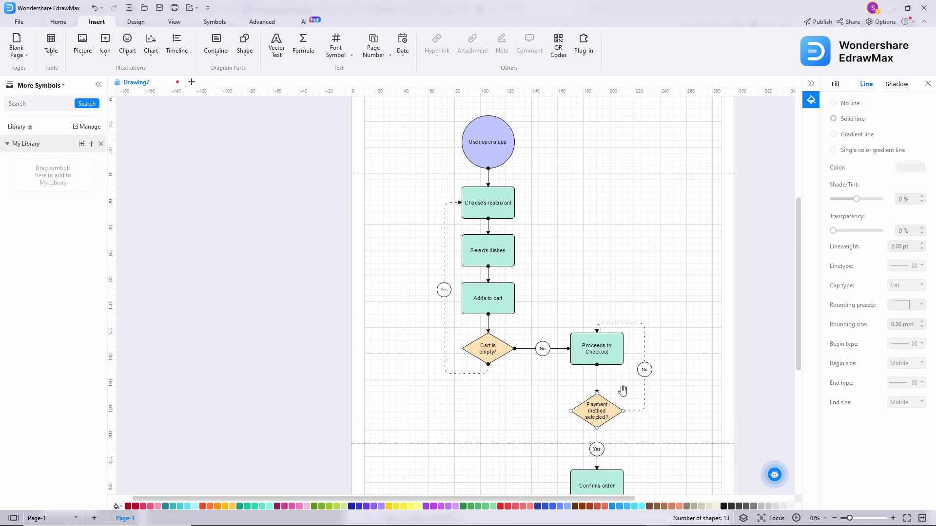
{"action": "scroll", "coordinate": [511, 211], "scroll_direction": "up", "scroll_amount": 3}
{"action": "scroll", "coordinate": [509, 243], "scroll_direction": "down", "scroll_amount": 2}
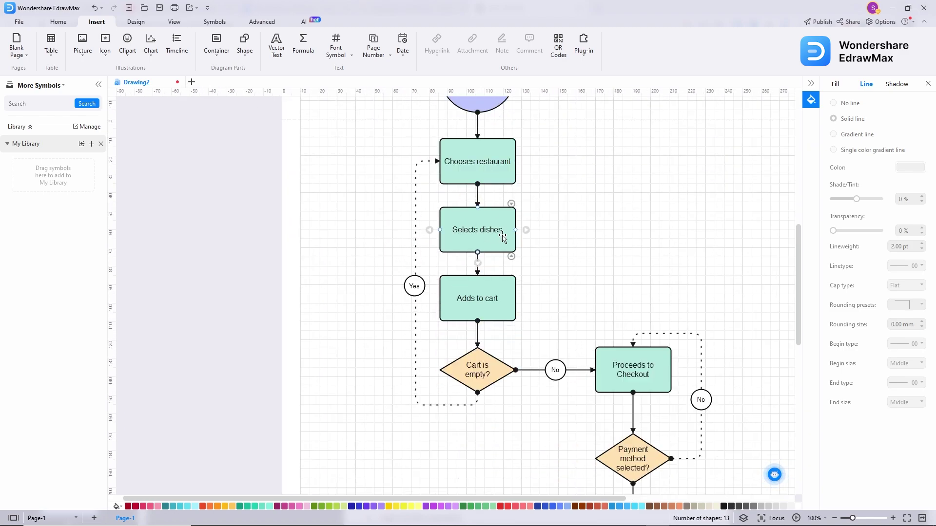
{"action": "scroll", "coordinate": [489, 306], "scroll_direction": "down", "scroll_amount": 1}
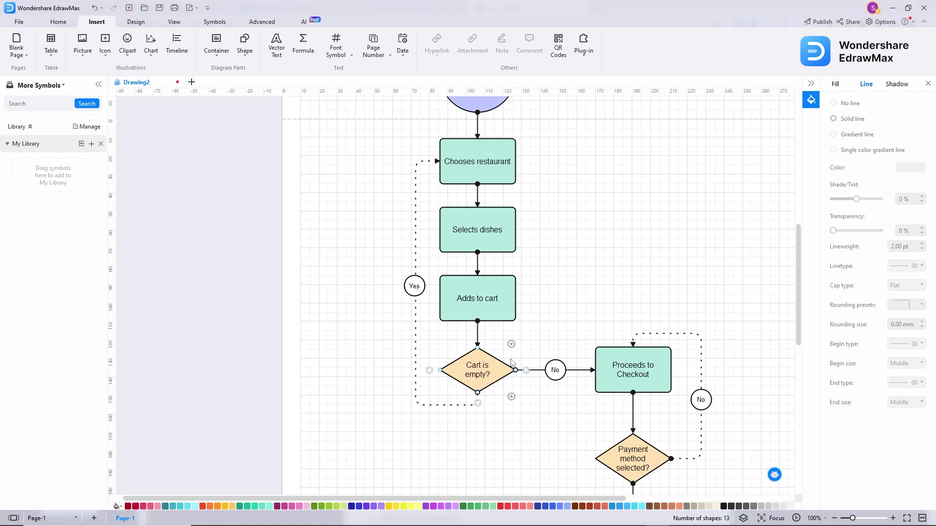
{"action": "scroll", "coordinate": [584, 370], "scroll_direction": "down", "scroll_amount": 2}
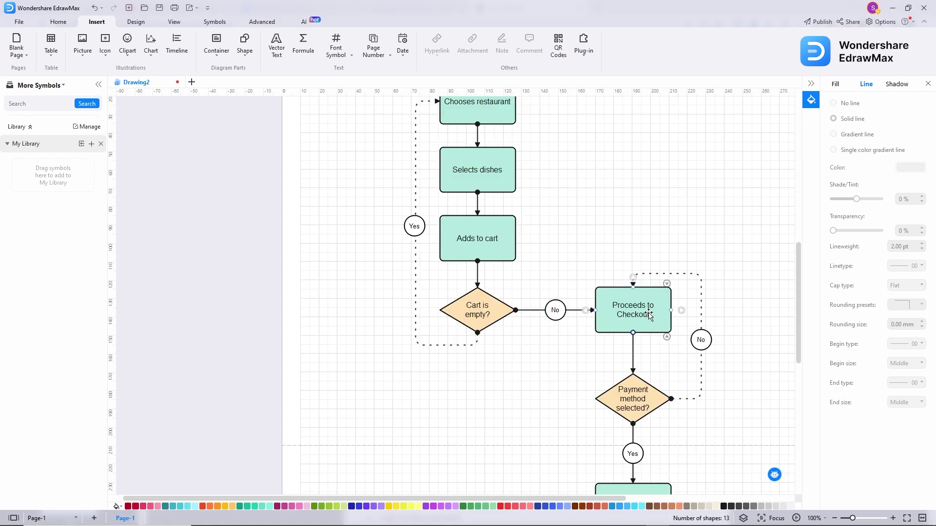
{"action": "scroll", "coordinate": [683, 349], "scroll_direction": "down", "scroll_amount": 6}
{"action": "scroll", "coordinate": [686, 347], "scroll_direction": "down", "scroll_amount": 4, "text": "ctrl"}
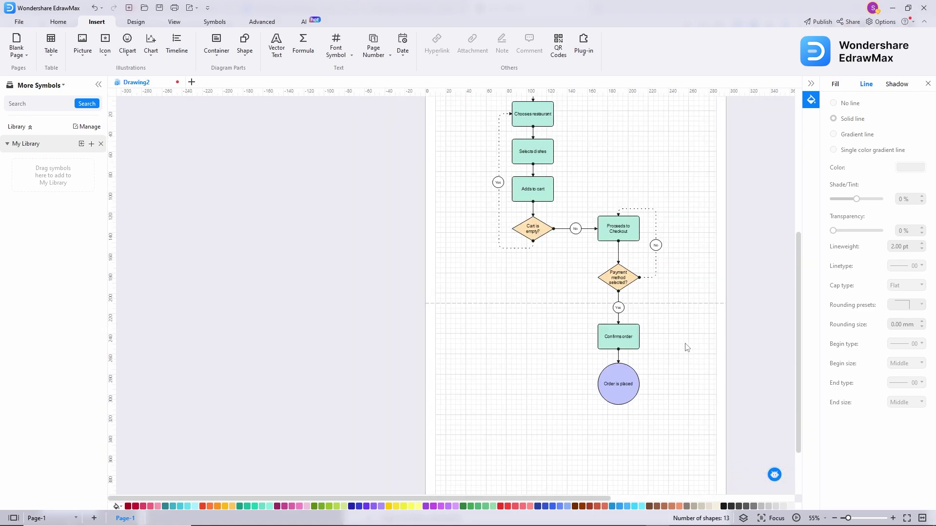
{"action": "scroll", "coordinate": [687, 347], "scroll_direction": "up", "scroll_amount": 5}
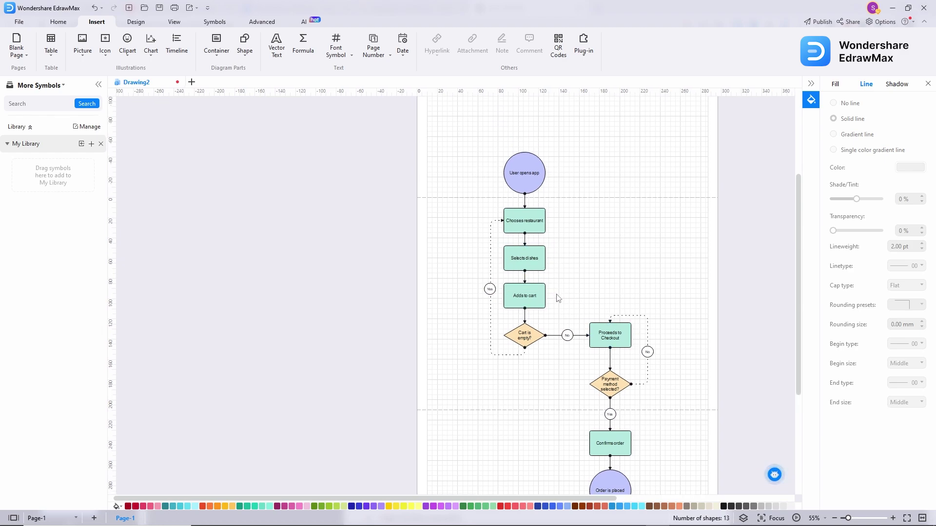
{"action": "scroll", "coordinate": [582, 295], "scroll_direction": "down", "scroll_amount": 3}
Use Fit to Drawing from the canvas context menu to centre the whole flowchart page
{"action": "scroll", "coordinate": [566, 331], "scroll_direction": "up", "scroll_amount": 4}
{"action": "right_click", "coordinate": [605, 261]}
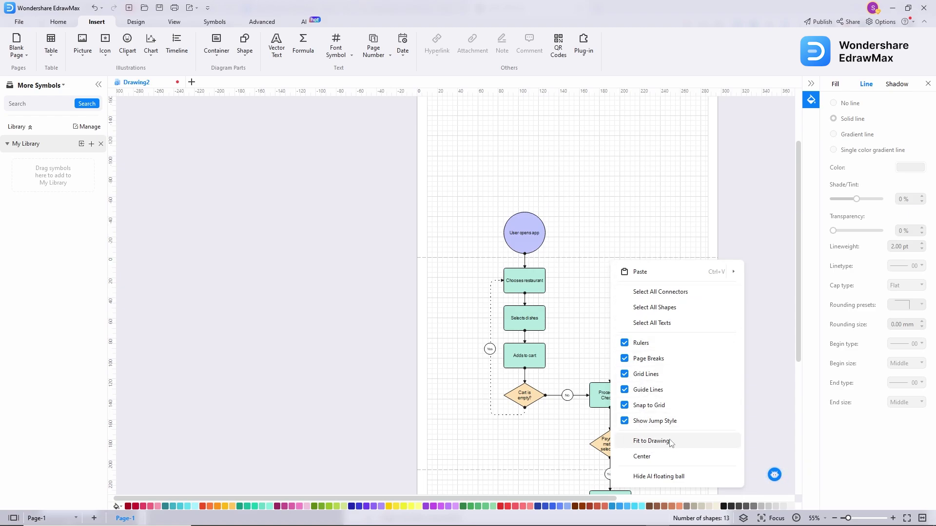
{"action": "left_click", "coordinate": [651, 441]}
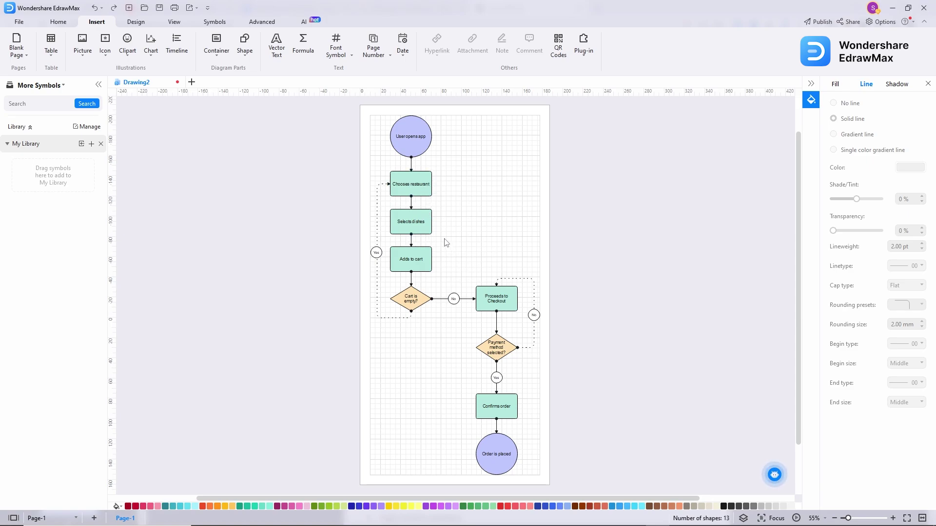
Add a trial diamond connected to the right of Selects dishes
{"action": "left_click_drag", "start_coordinate": [433, 222], "coordinate": [475, 286]}
{"action": "left_click", "coordinate": [514, 258]}
{"action": "left_click", "coordinate": [425, 222]}
{"action": "mouse_move", "coordinate": [452, 223]}
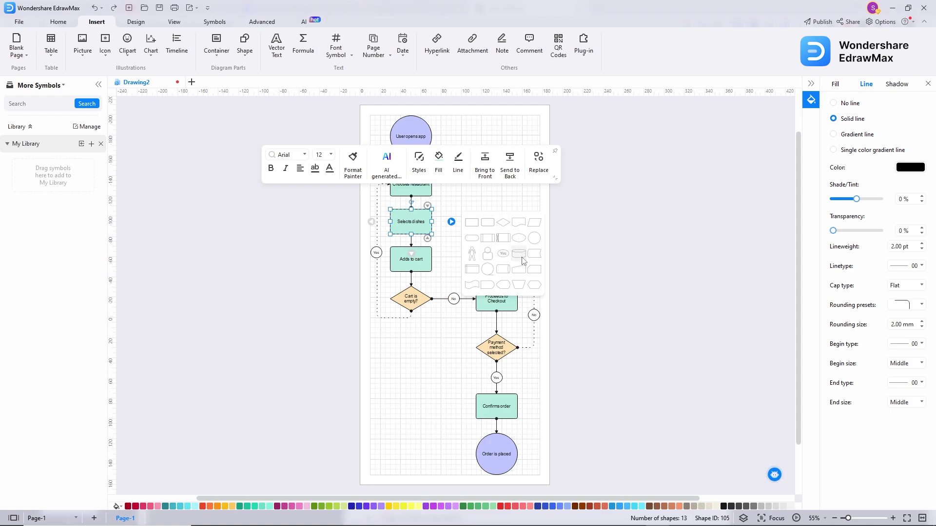
{"action": "left_click", "coordinate": [504, 224]}
{"action": "left_click", "coordinate": [503, 225]}
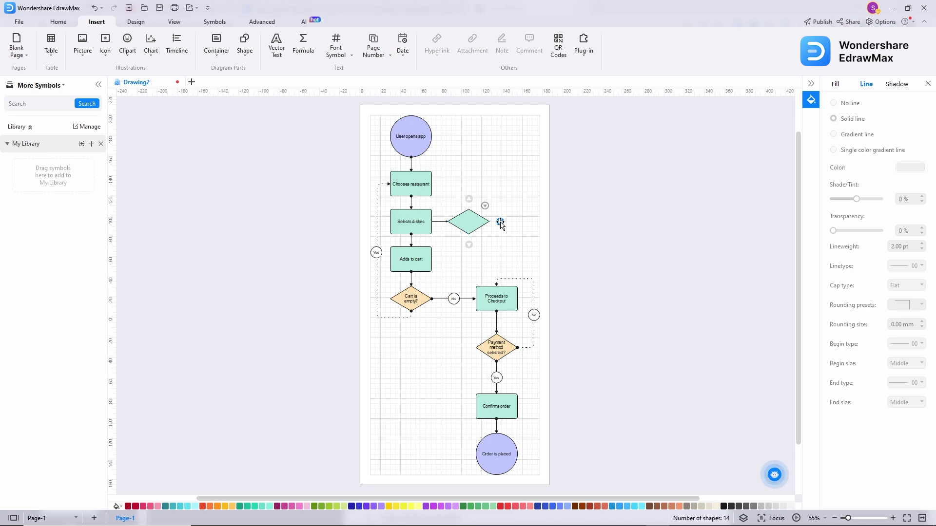
Extend the trial branch with two rectangles and a hexagon, then select and remove them
{"action": "left_click", "coordinate": [497, 222]}
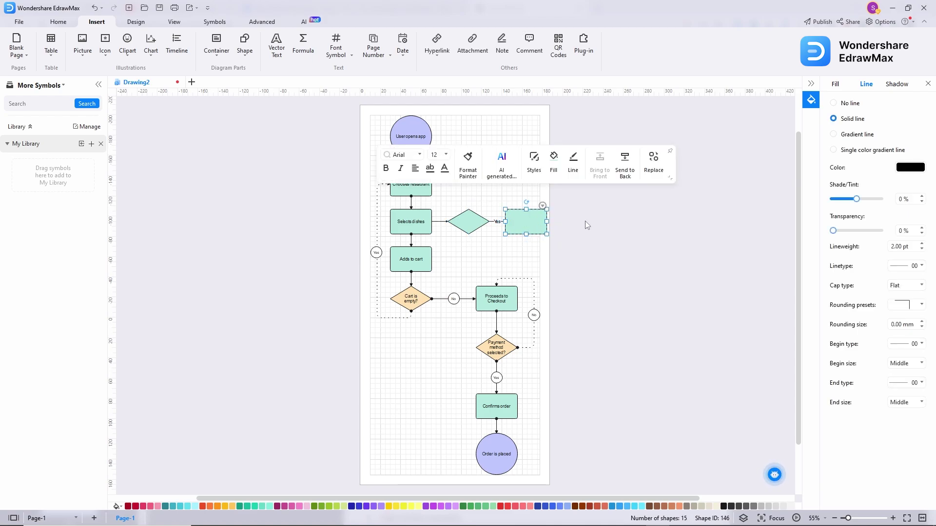
{"action": "left_click", "coordinate": [566, 222]}
{"action": "mouse_move", "coordinate": [624, 222]}
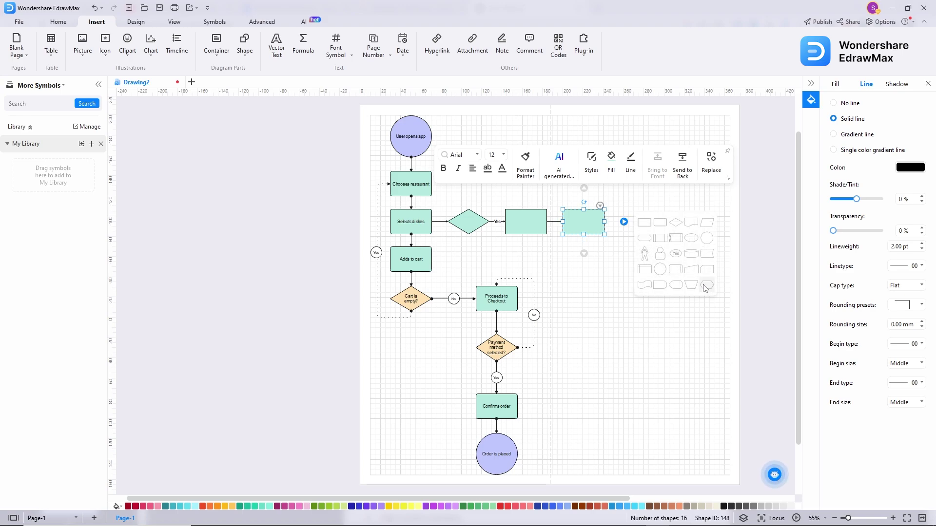
{"action": "left_click", "coordinate": [707, 285]}
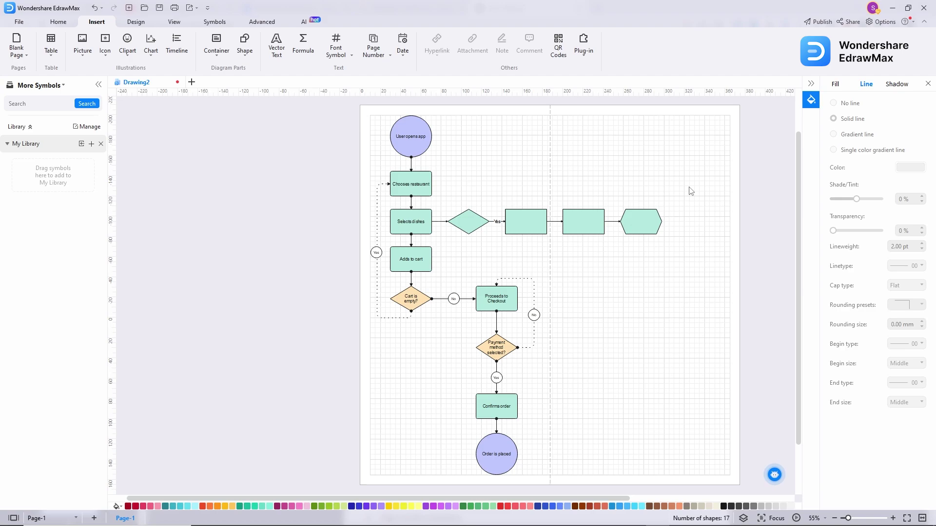
{"action": "left_click_drag", "start_coordinate": [691, 183], "coordinate": [453, 259]}
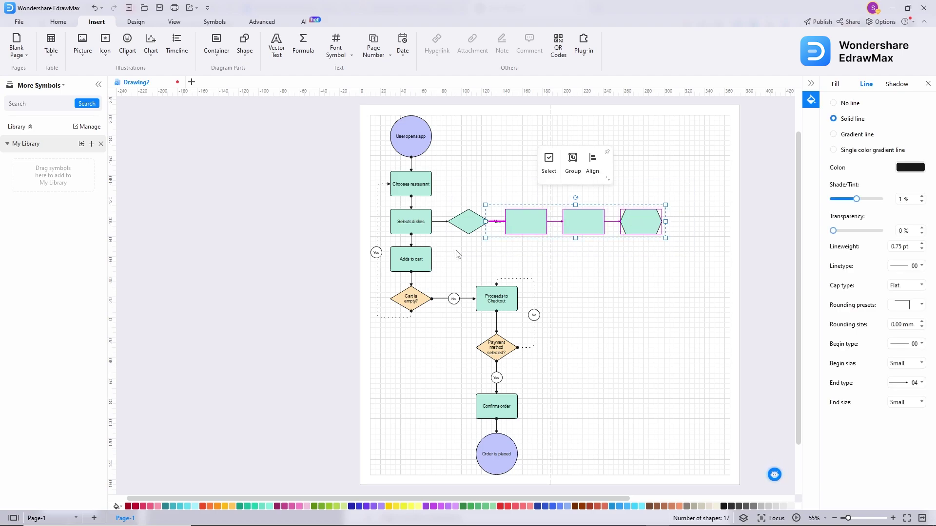
{"action": "key", "text": "ctrl+z"}
{"action": "key", "text": "ctrl+z"}
{"action": "key", "text": "ctrl+z"}
{"action": "key", "text": "ctrl+z"}
{"action": "key", "text": "ctrl+z"}
{"action": "key", "text": "ctrl+z"}
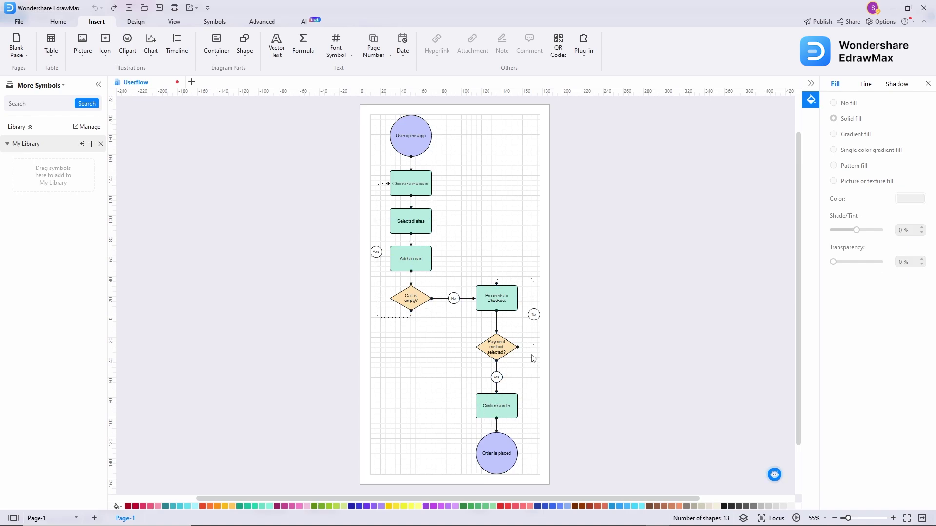
Try the One Click Edit global style presets and apply the cream and light blue style
{"action": "left_click", "coordinate": [305, 22]}
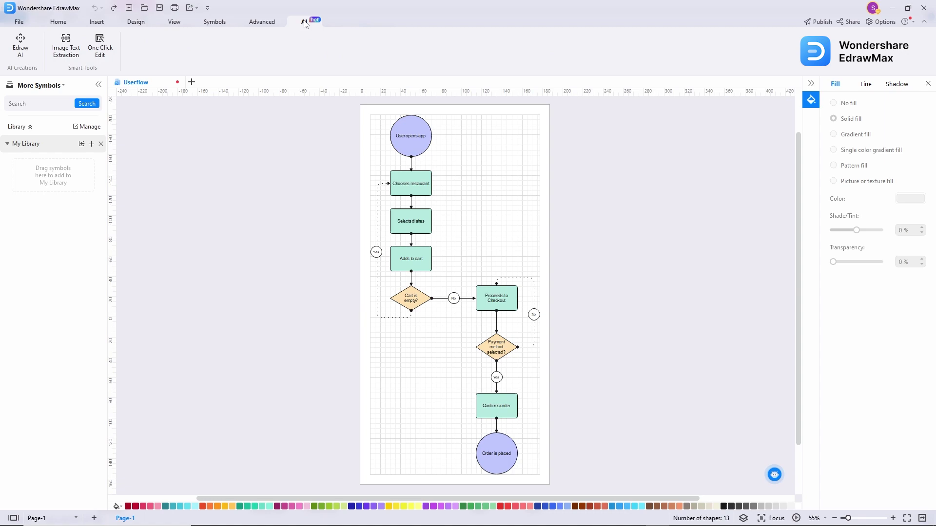
{"action": "left_click", "coordinate": [104, 58]}
{"action": "left_click_drag", "start_coordinate": [492, 145], "coordinate": [200, 160]}
{"action": "mouse_move", "coordinate": [155, 270]}
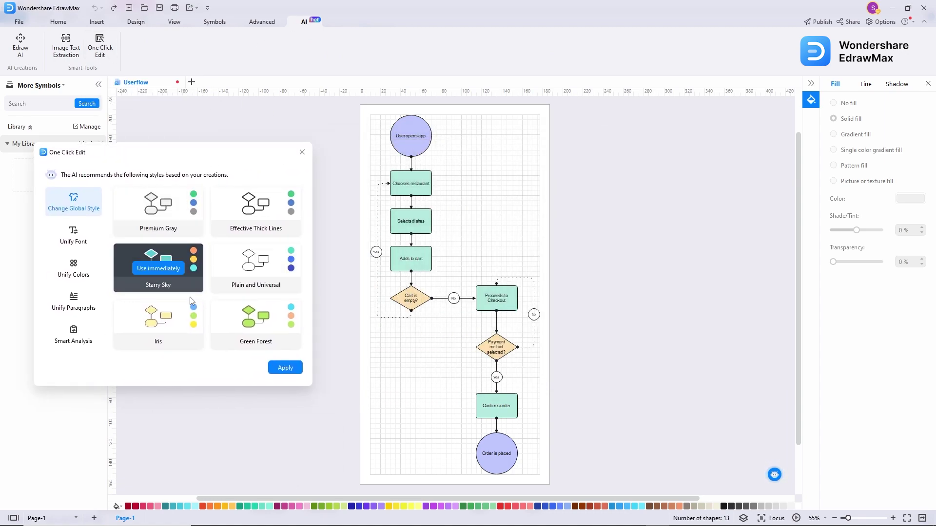
{"action": "left_click", "coordinate": [165, 210]}
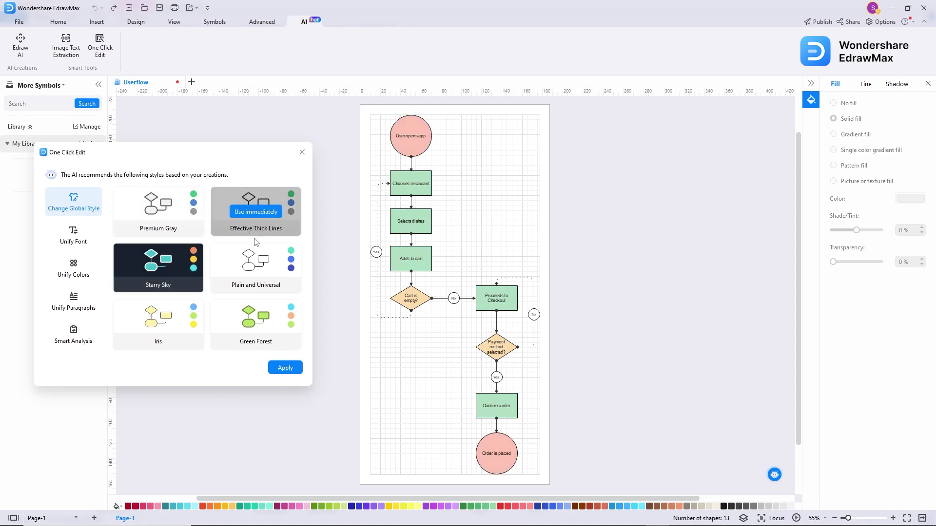
{"action": "left_click", "coordinate": [255, 268]}
{"action": "left_click", "coordinate": [157, 268]}
{"action": "left_click", "coordinate": [185, 316]}
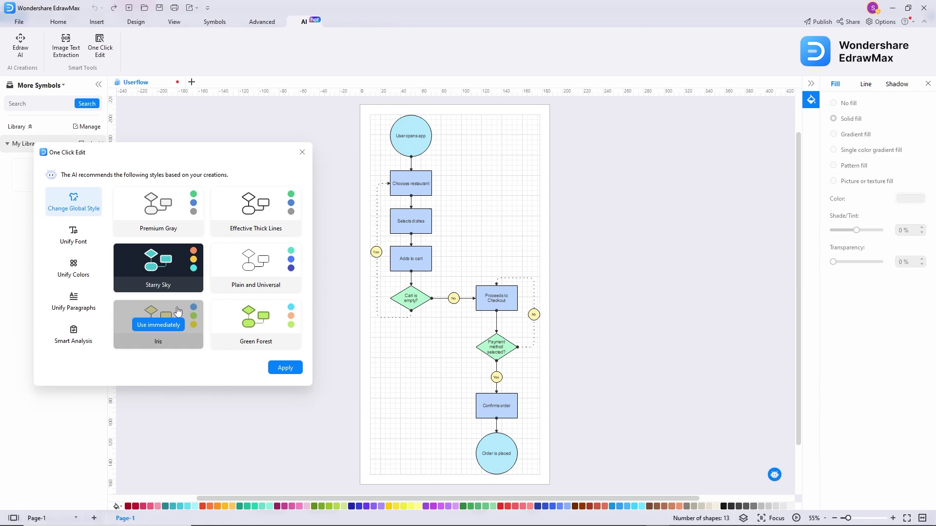
{"action": "left_click", "coordinate": [250, 308]}
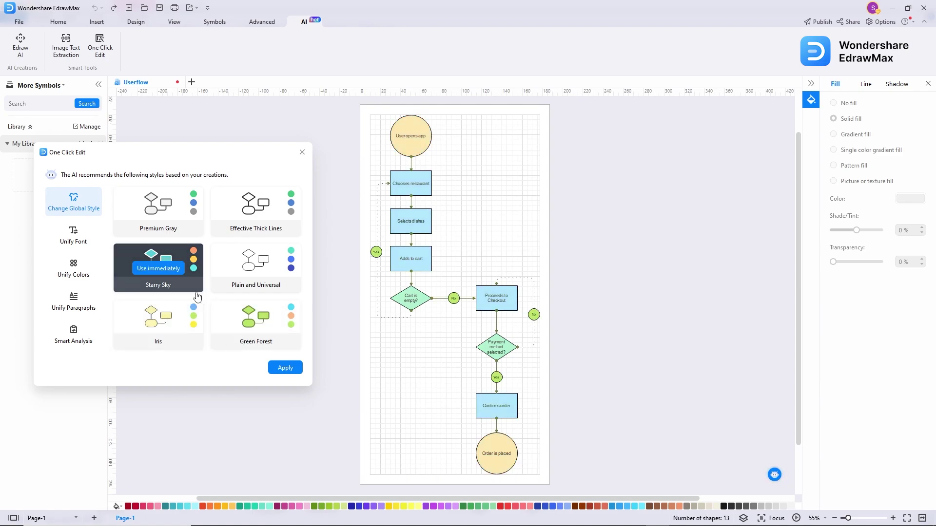
Set the unified English font to Poppins
{"action": "left_click", "coordinate": [75, 236]}
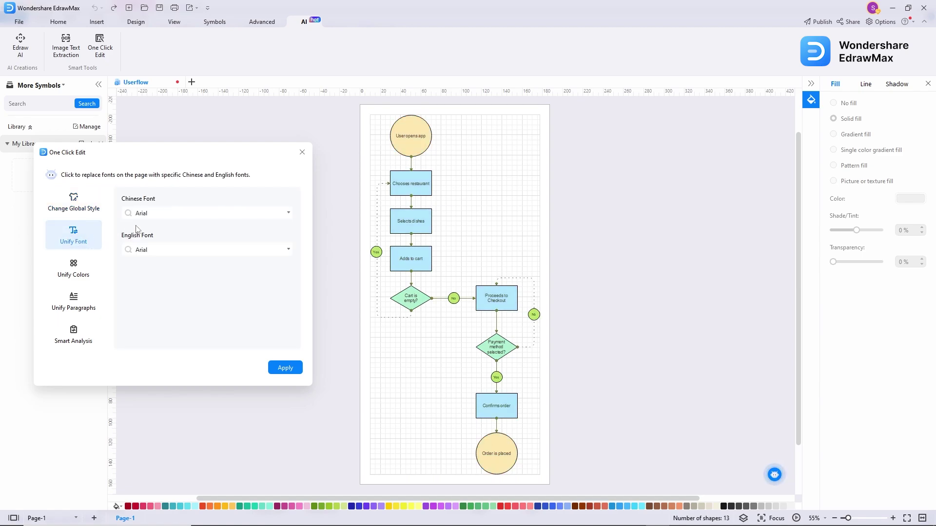
{"action": "left_click", "coordinate": [289, 250]}
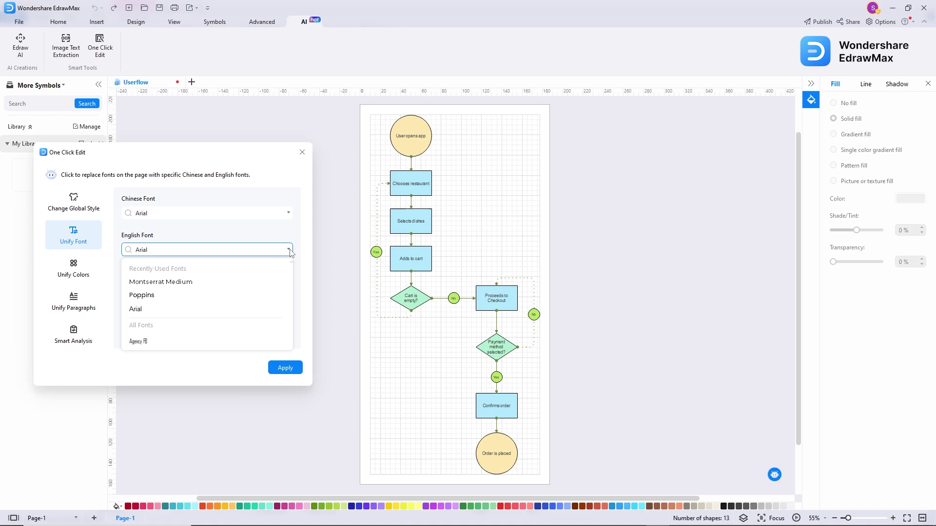
{"action": "left_click", "coordinate": [201, 296]}
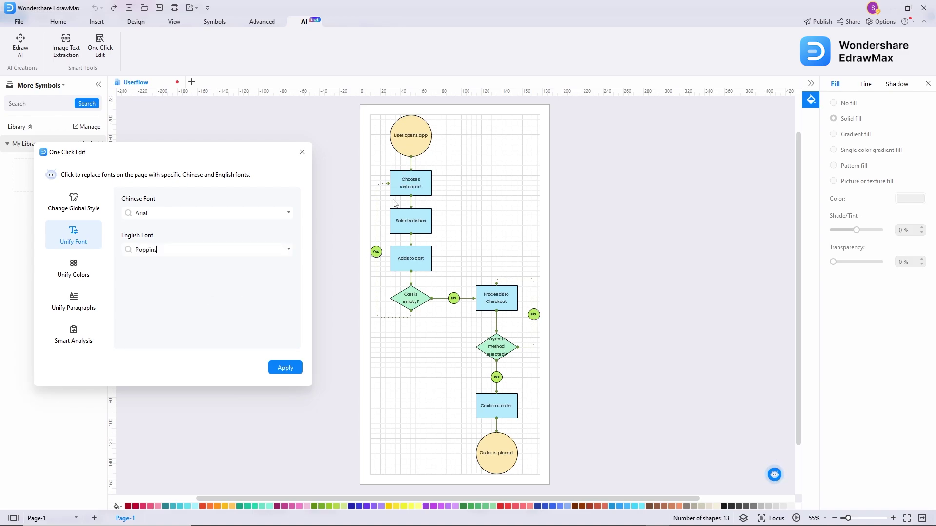
In Unify Colors, make all diamonds blue and all rectangles light pink
{"action": "left_click", "coordinate": [84, 276]}
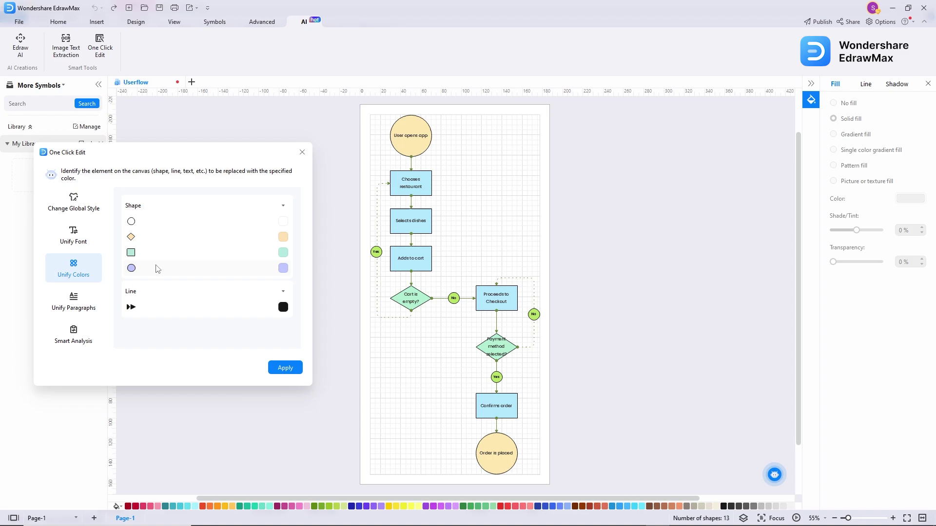
{"action": "left_click", "coordinate": [283, 238]}
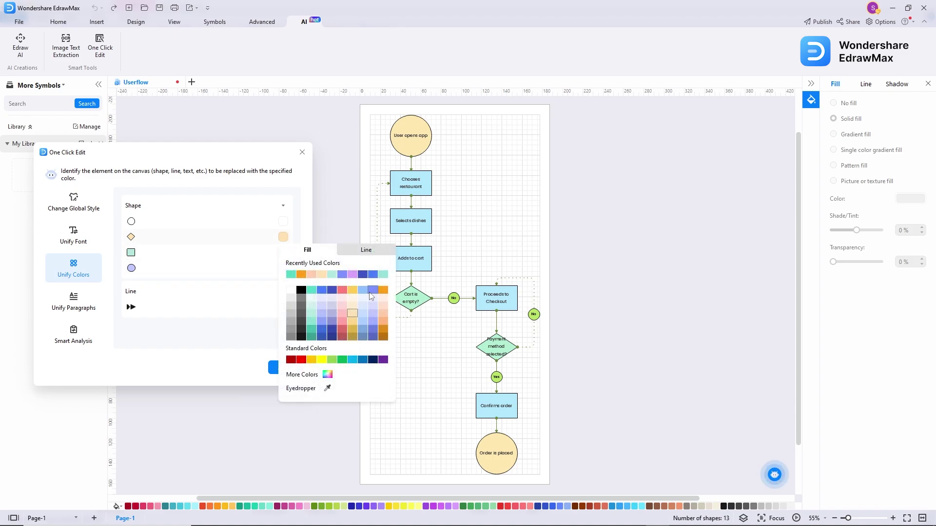
{"action": "left_click", "coordinate": [374, 294]}
{"action": "left_click", "coordinate": [263, 232]}
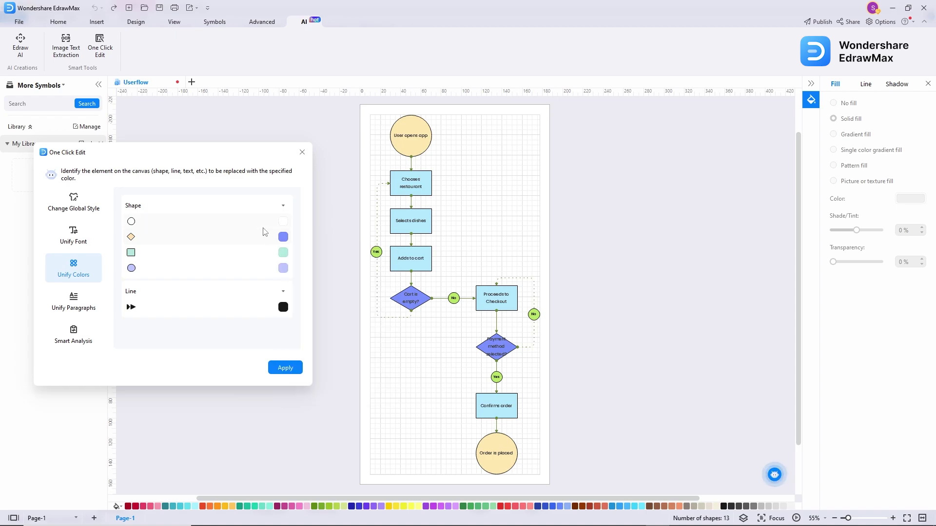
{"action": "left_click", "coordinate": [283, 252]}
{"action": "left_click", "coordinate": [343, 328]}
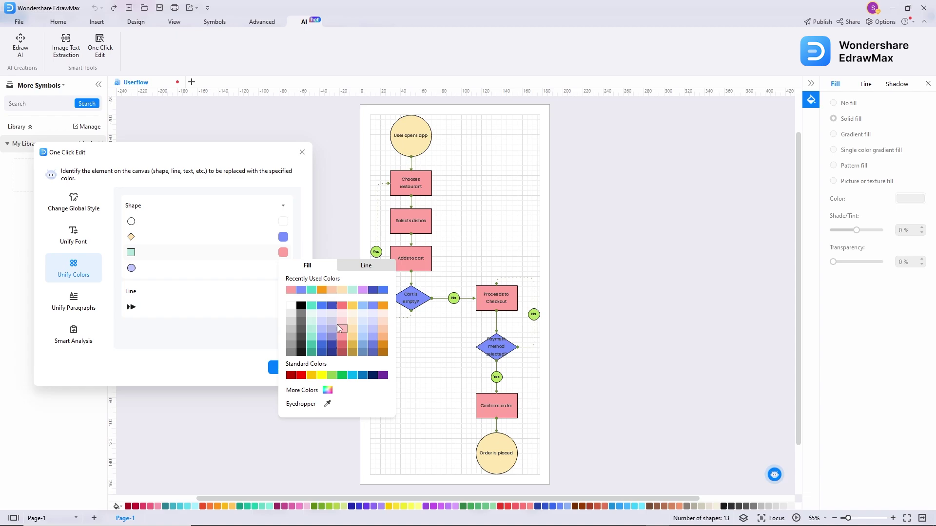
{"action": "left_click", "coordinate": [233, 261]}
Make the circles dark blue and the connector lines lavender
{"action": "left_click", "coordinate": [283, 268]}
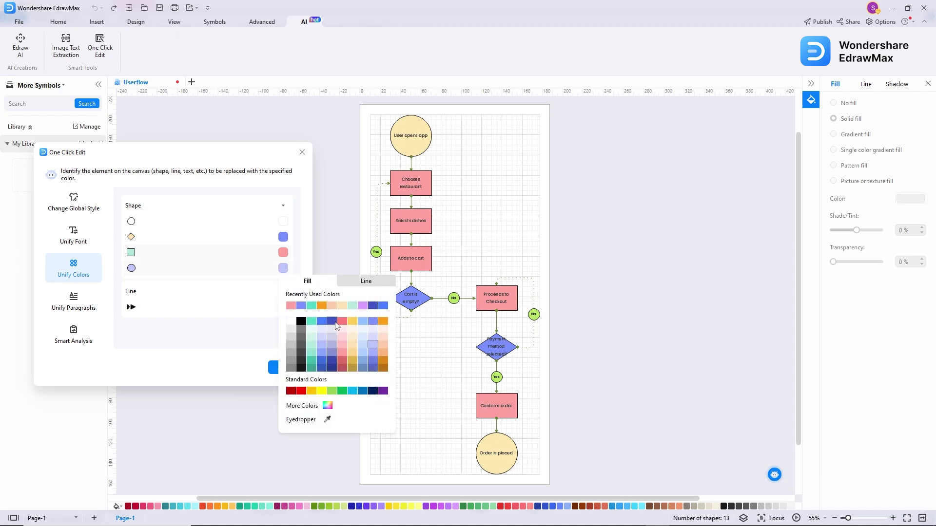
{"action": "left_click", "coordinate": [336, 323]}
{"action": "left_click", "coordinate": [222, 326]}
{"action": "left_click", "coordinate": [284, 308]}
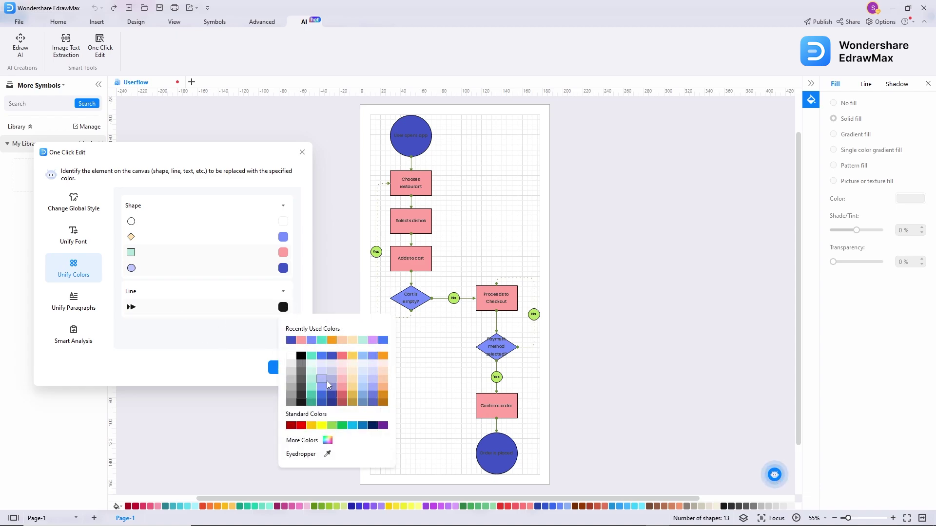
{"action": "left_click", "coordinate": [372, 392]}
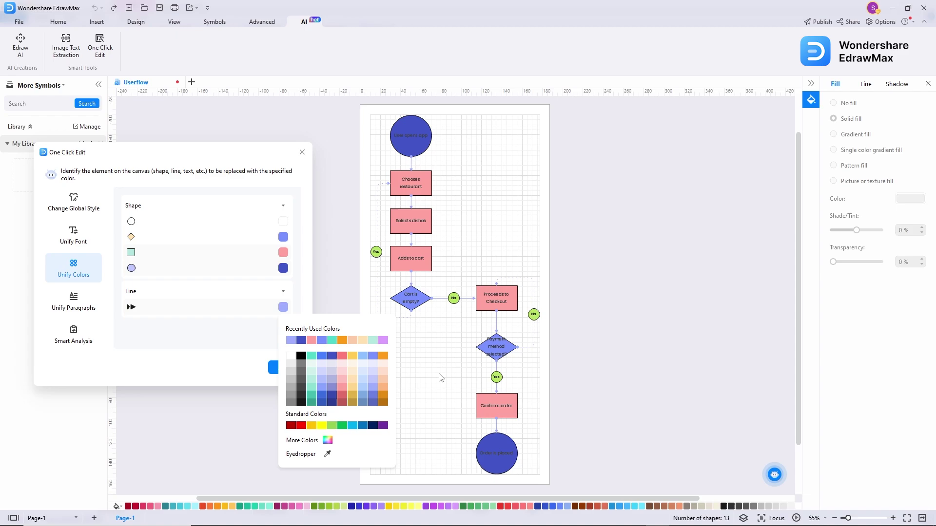
{"action": "left_click", "coordinate": [213, 344]}
Check paragraph settings, then show Smart Analysis suggestions on fonts, alignment, colours and a large picture
{"action": "left_click", "coordinate": [81, 301]}
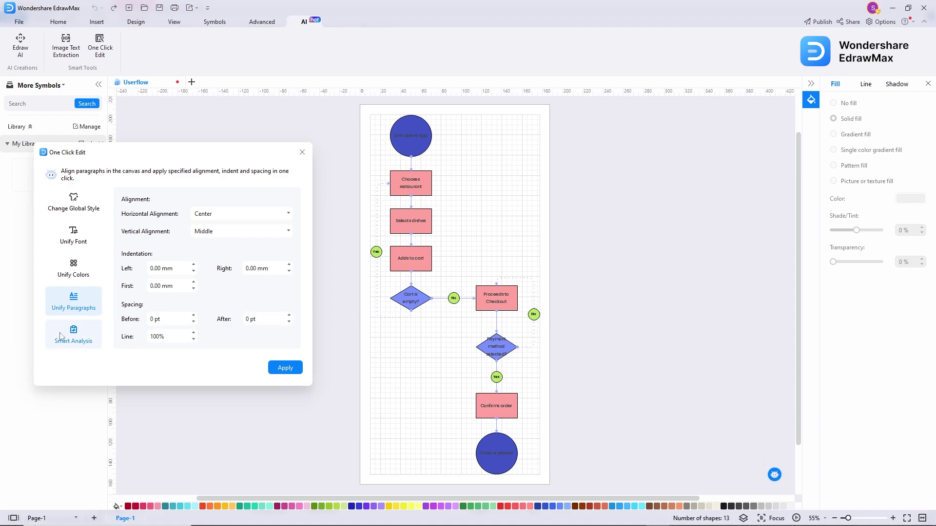
{"action": "left_click", "coordinate": [85, 339]}
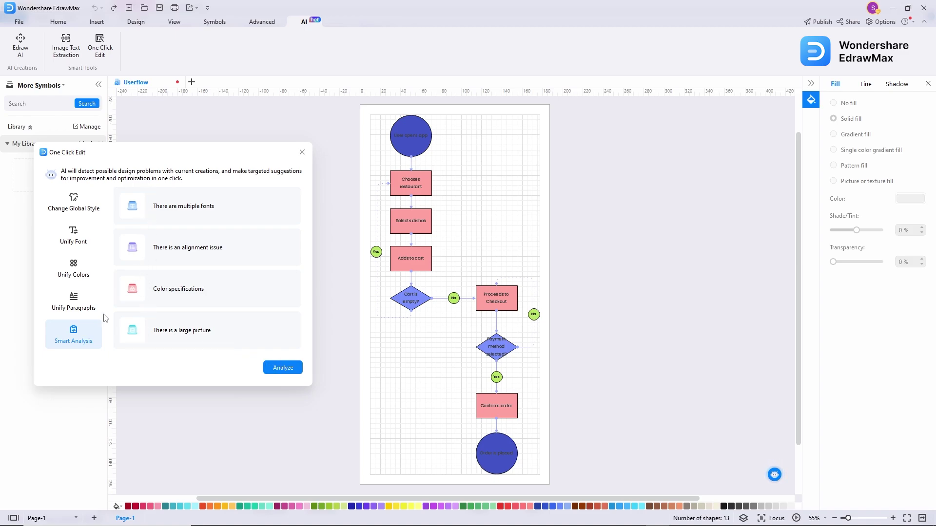
{"action": "left_click", "coordinate": [93, 304]}
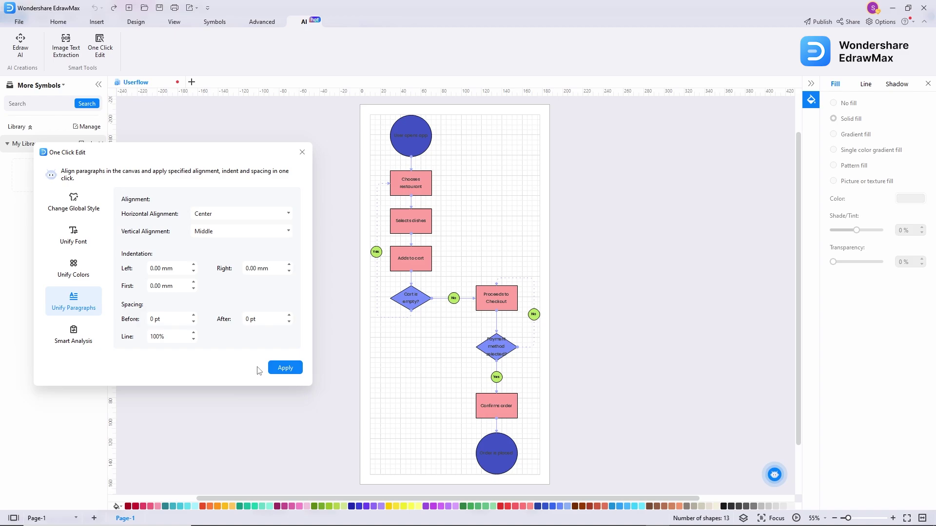
{"action": "left_click", "coordinate": [82, 328]}
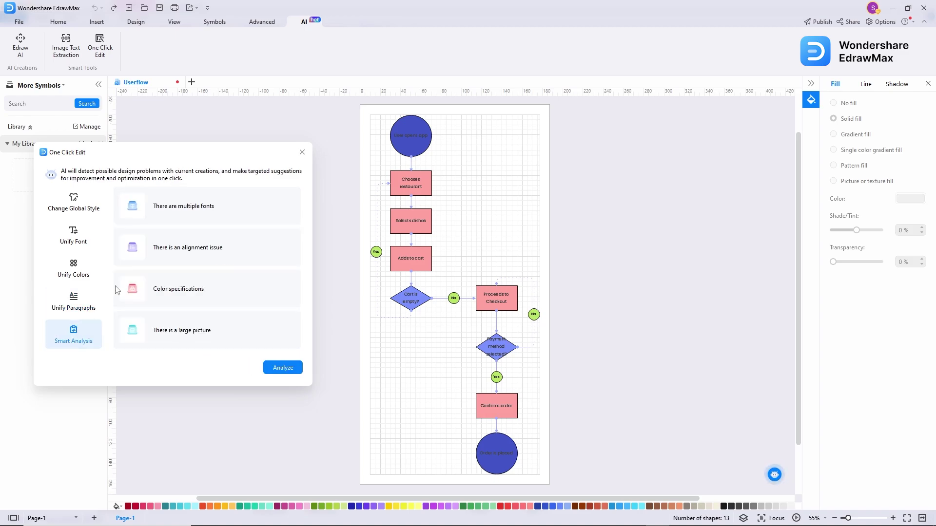
Close One Click Edit and browse the Home, Insert, Design, View, Symbols and Advanced ribbon tabs
{"action": "left_click", "coordinate": [300, 154]}
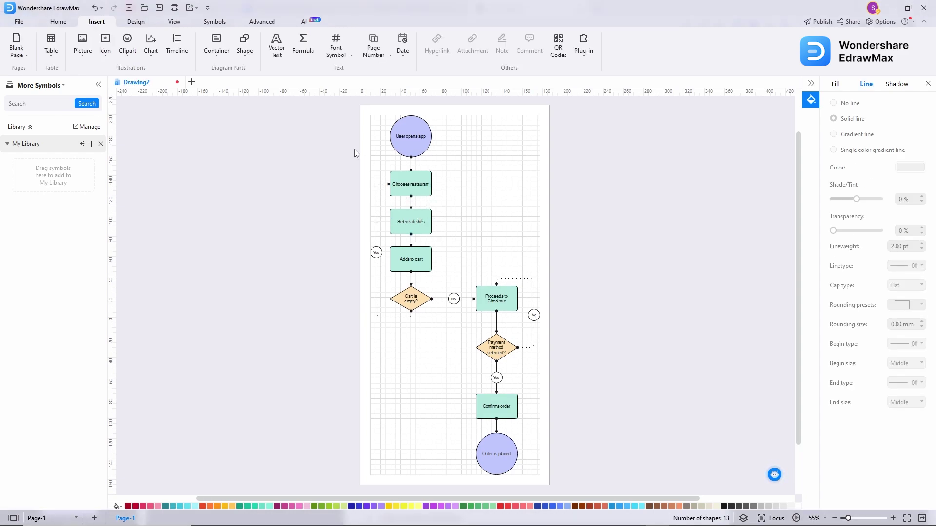
{"action": "left_click", "coordinate": [59, 22]}
{"action": "left_click", "coordinate": [100, 23]}
{"action": "left_click", "coordinate": [136, 23]}
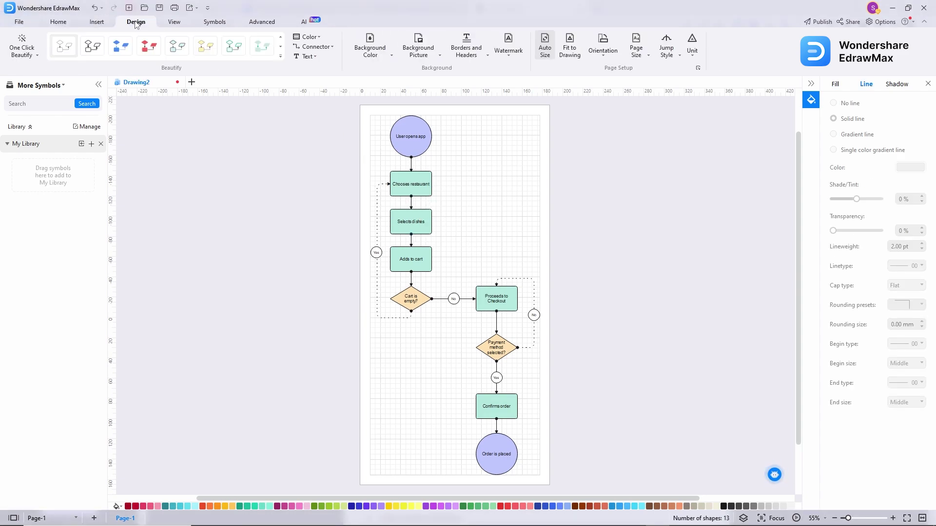
{"action": "left_click", "coordinate": [173, 22]}
{"action": "left_click", "coordinate": [216, 25]}
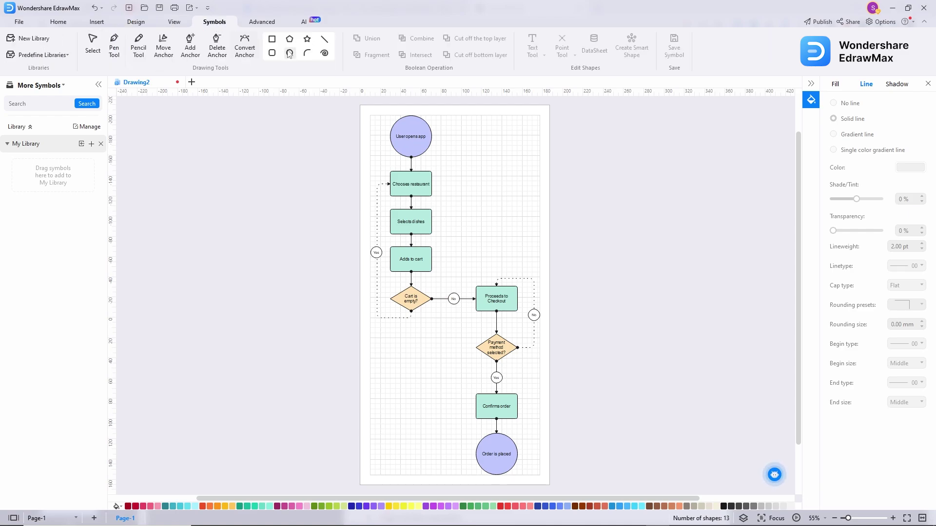
{"action": "left_click", "coordinate": [262, 23]}
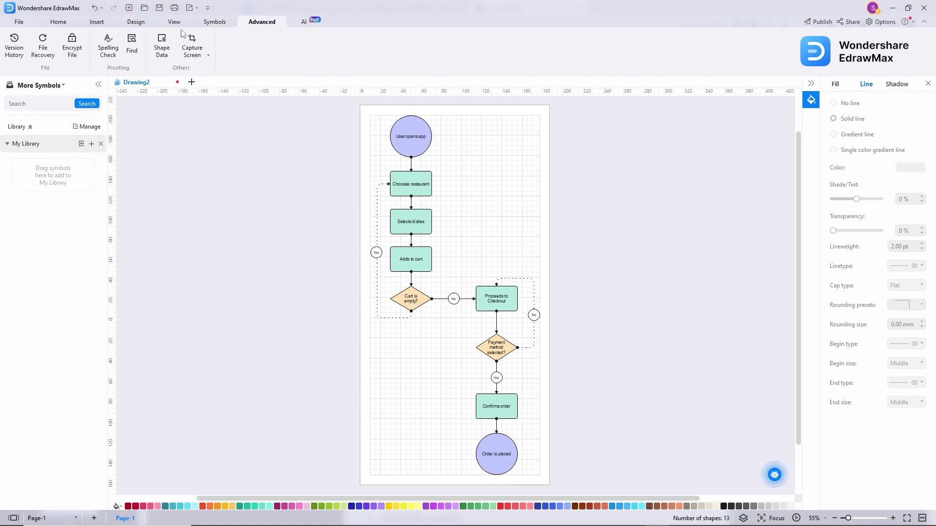
{"action": "left_click", "coordinate": [135, 23]}
{"action": "left_click", "coordinate": [99, 24]}
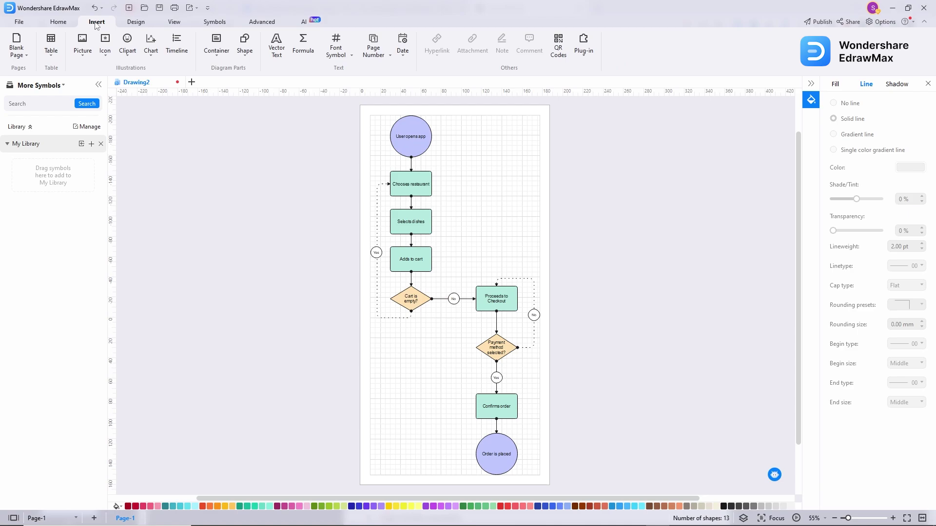
{"action": "left_click", "coordinate": [58, 22]}
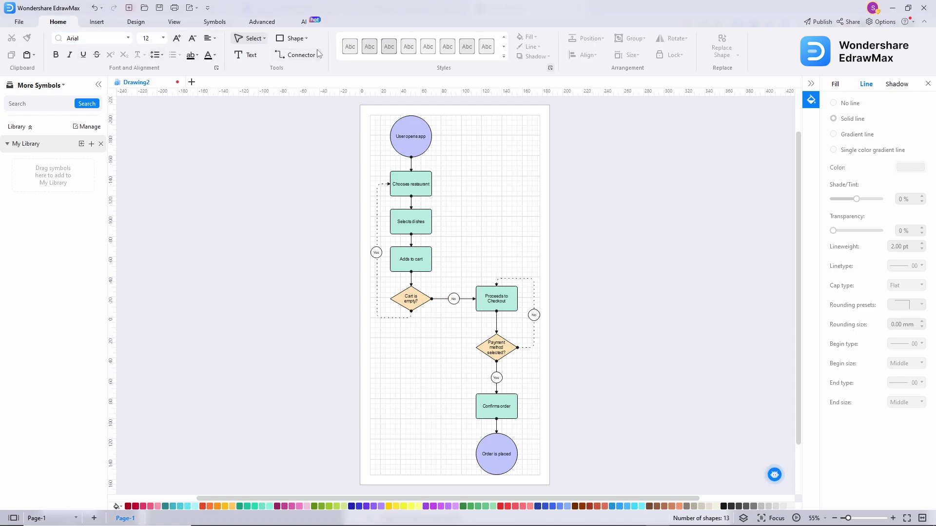
Pick the rectangle drawing tool from the basic shapes, then cancel it with Esc
{"action": "left_click", "coordinate": [306, 39]}
{"action": "left_click", "coordinate": [326, 40]}
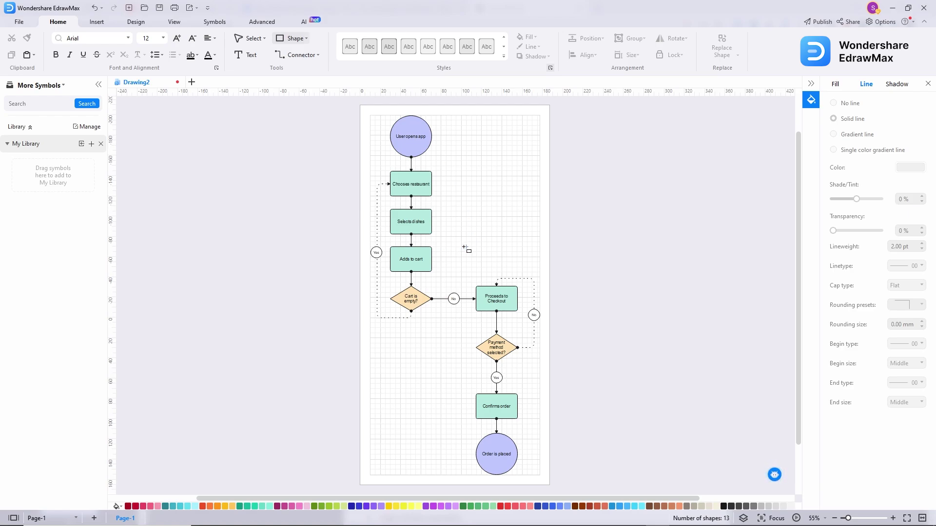
{"action": "key", "text": "Escape"}
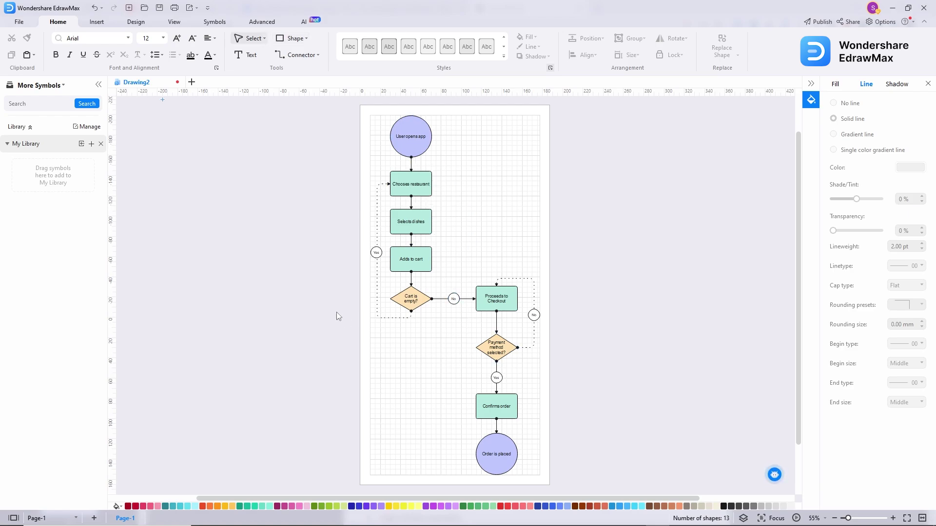
Open Export & Send and compare PDF, Word, Excel, PPT, SVG, HTML, Visio and PS/EPS export settings
{"action": "left_click", "coordinate": [15, 23]}
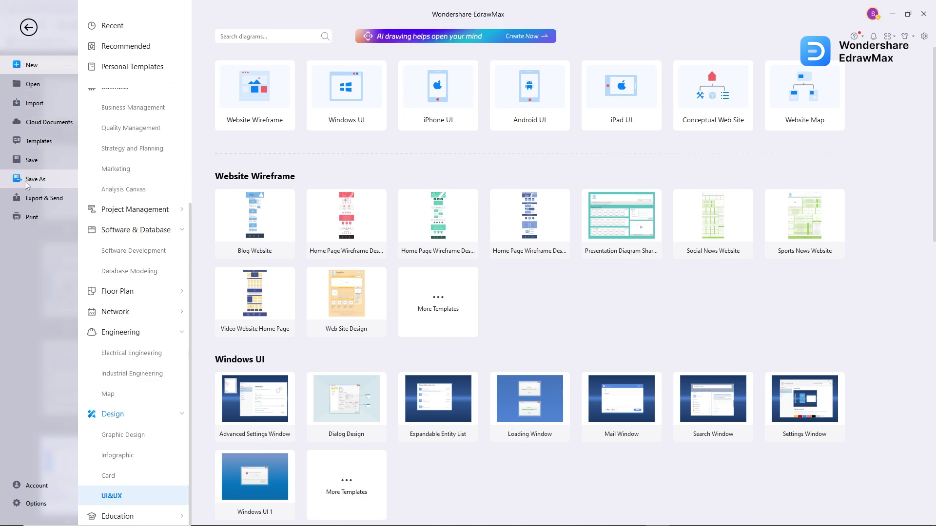
{"action": "left_click", "coordinate": [44, 199]}
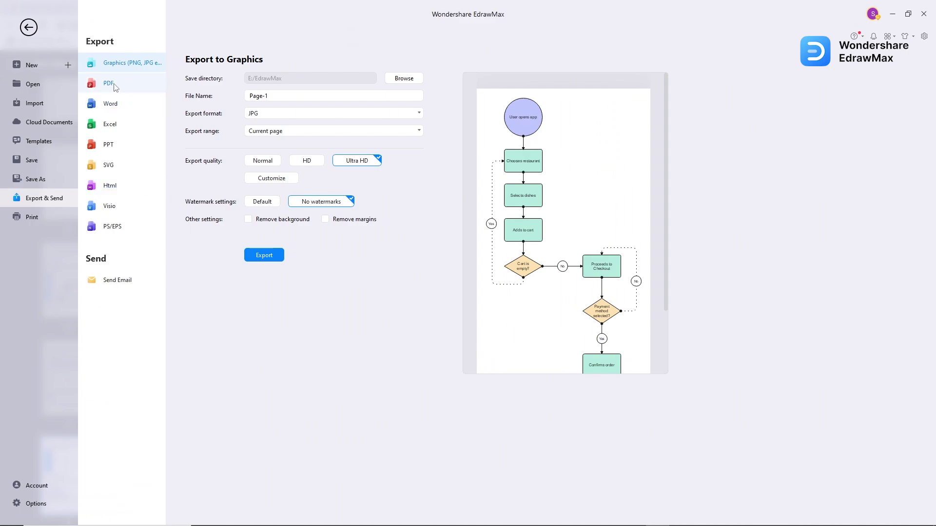
{"action": "left_click", "coordinate": [109, 83]}
{"action": "left_click", "coordinate": [116, 104]}
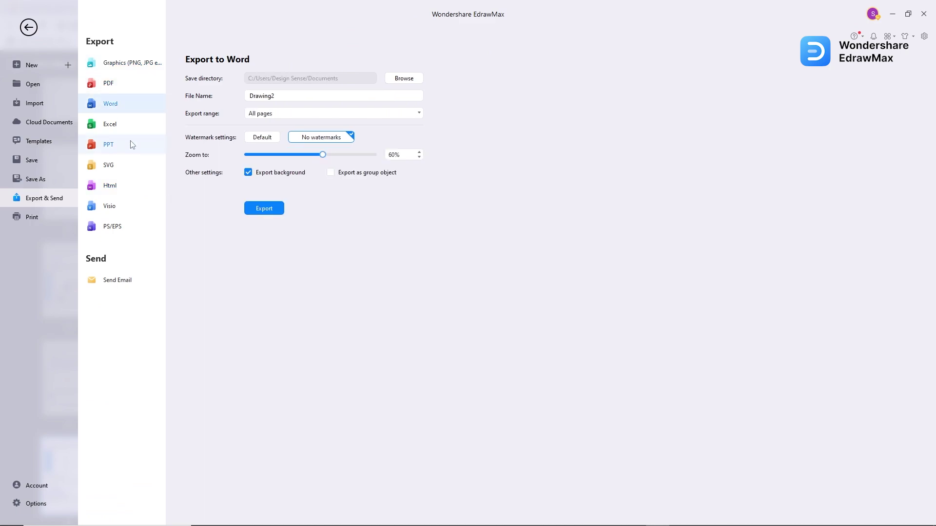
{"action": "left_click", "coordinate": [118, 128]}
{"action": "left_click", "coordinate": [118, 148]}
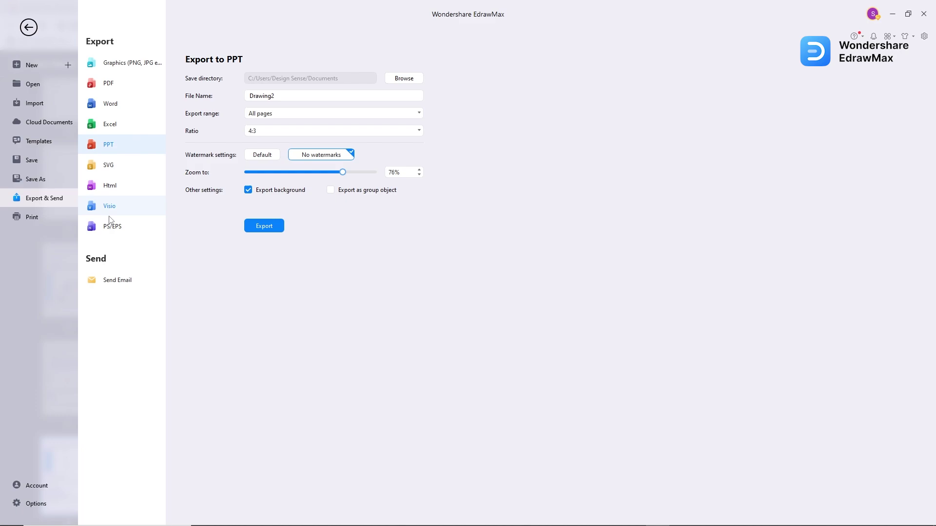
{"action": "left_click", "coordinate": [116, 167]}
{"action": "left_click", "coordinate": [116, 188]}
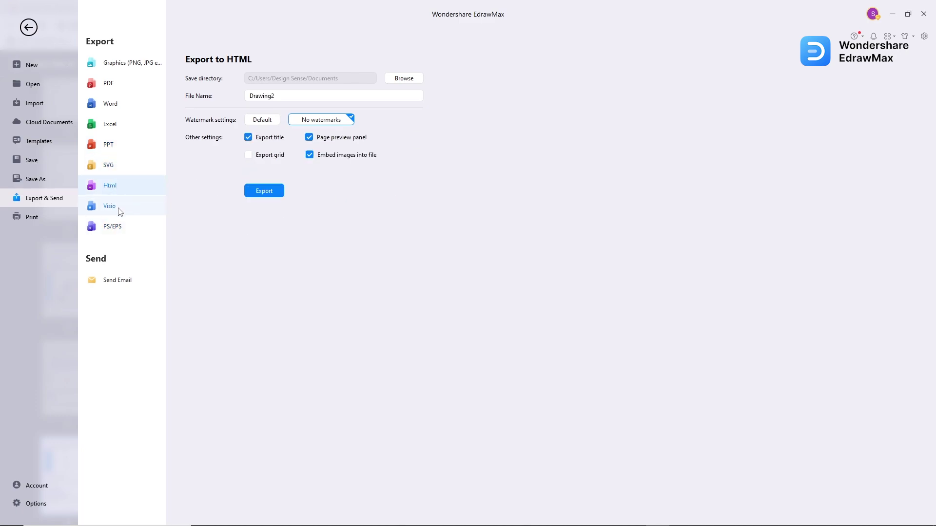
{"action": "left_click", "coordinate": [117, 208]}
{"action": "left_click", "coordinate": [123, 230]}
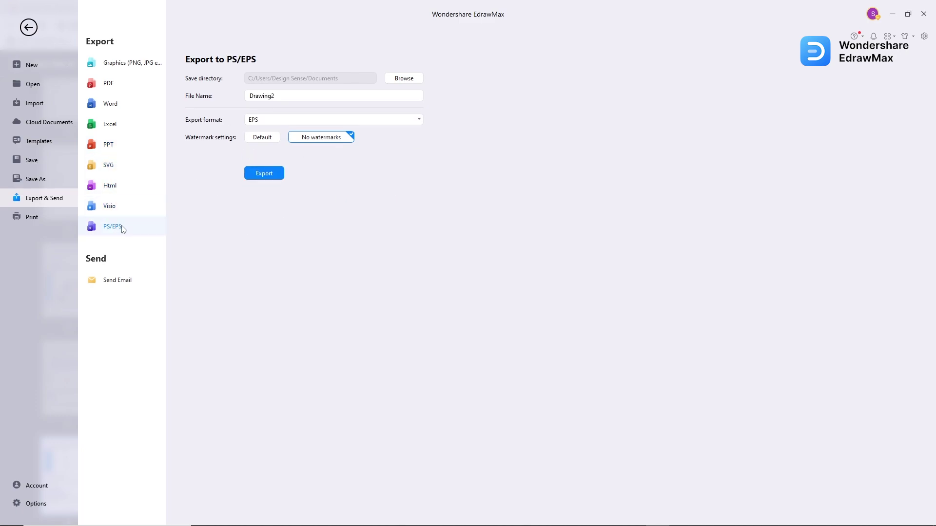
Export the flowchart as a Graphics JPG named 'User Flow Diagram' at Ultra HD and check it
{"action": "left_click", "coordinate": [120, 68]}
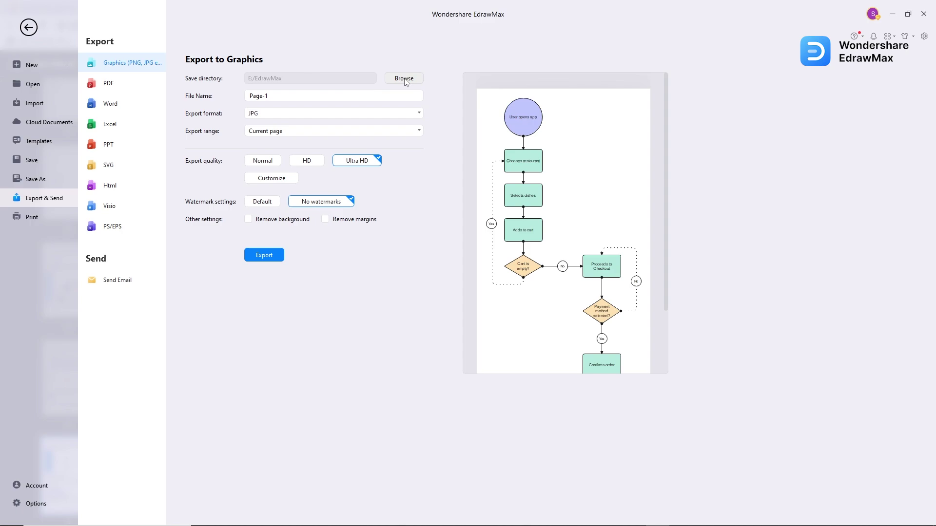
{"action": "key", "text": "ctrl+a"}
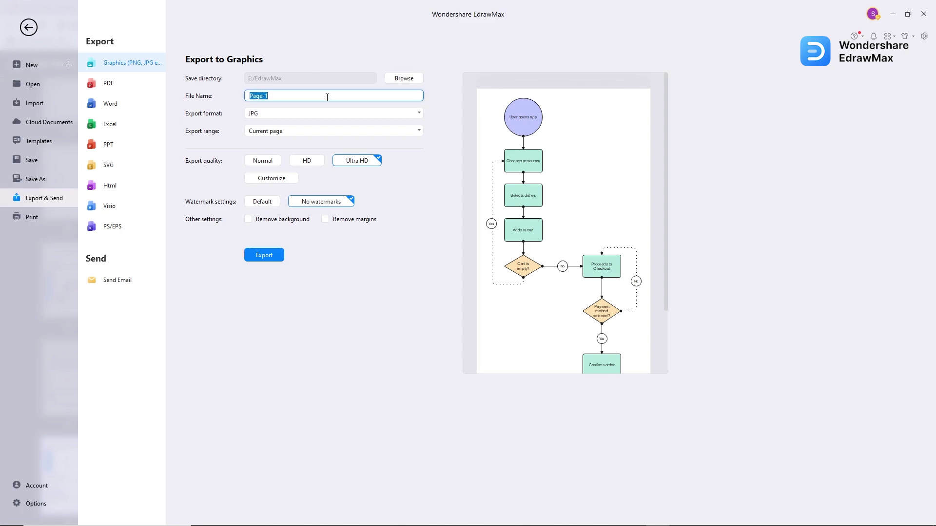
{"action": "type", "text": "User Flow Diagram"}
{"action": "left_click", "coordinate": [327, 113]}
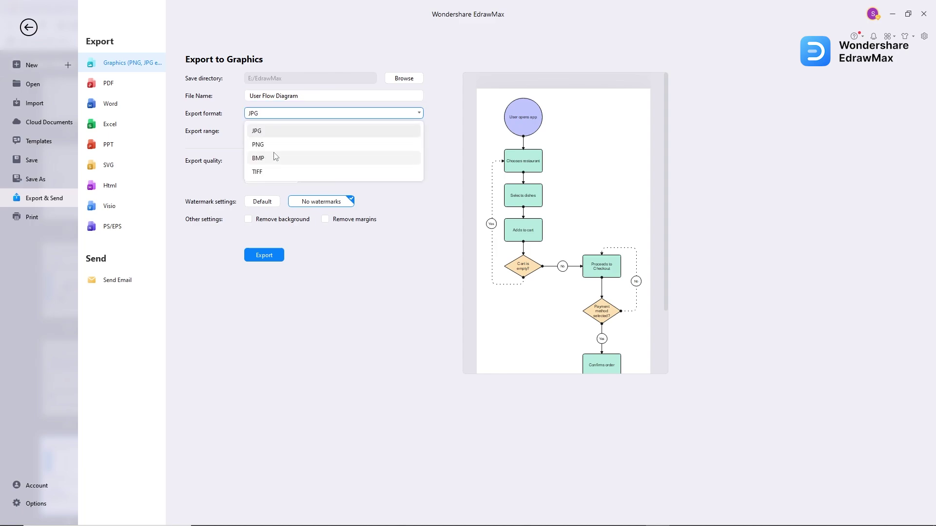
{"action": "left_click", "coordinate": [258, 133]}
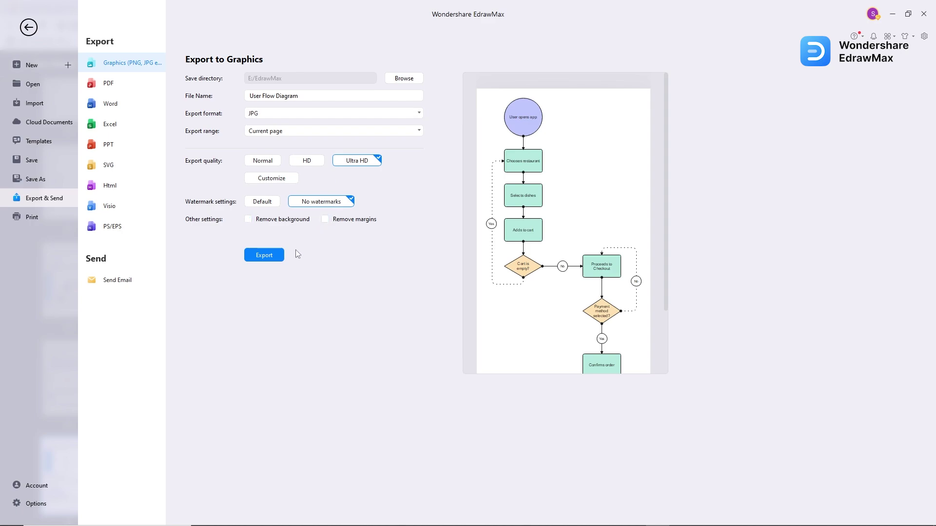
{"action": "left_click", "coordinate": [266, 258]}
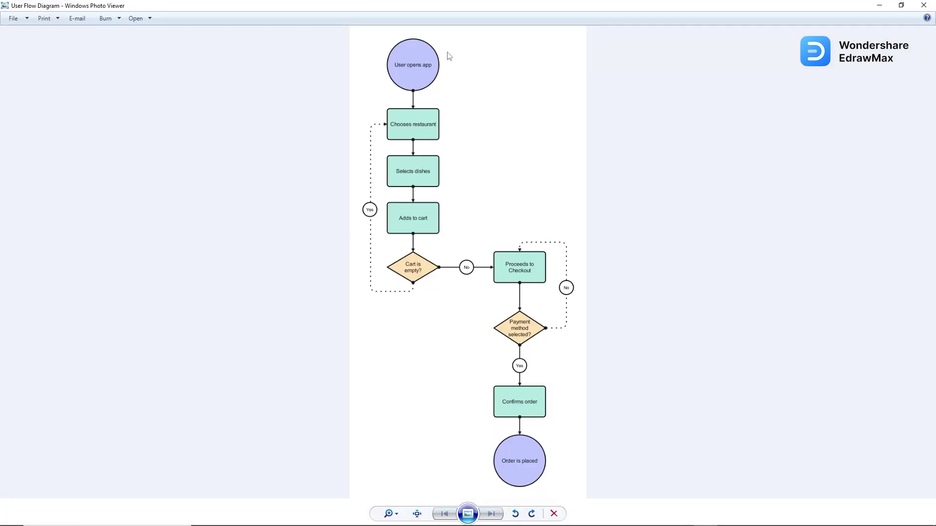
{"action": "scroll", "coordinate": [427, 48], "scroll_direction": "up", "scroll_amount": 2}
{"action": "scroll", "coordinate": [393, 82], "scroll_direction": "down", "scroll_amount": 5}
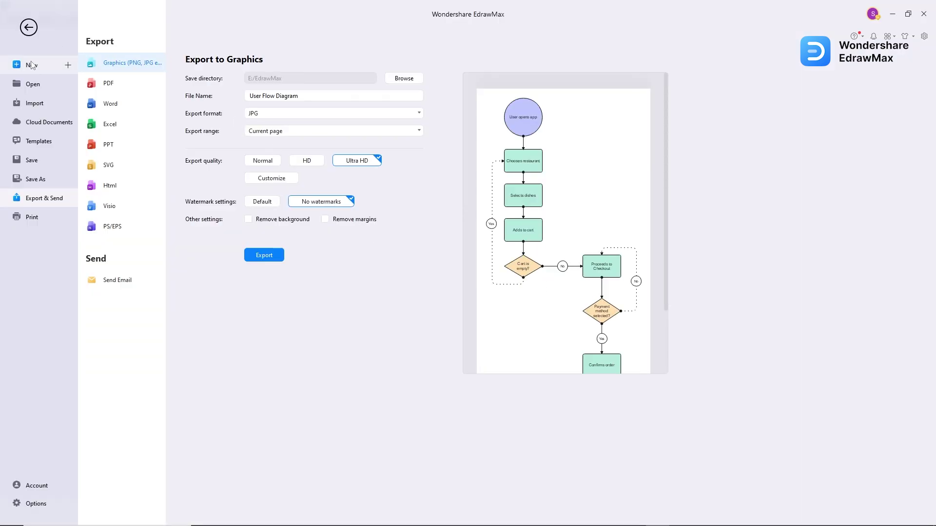
Browse the Software Development, Database Modeling, Flowchart and Mind Map template categories
{"action": "left_click", "coordinate": [30, 70]}
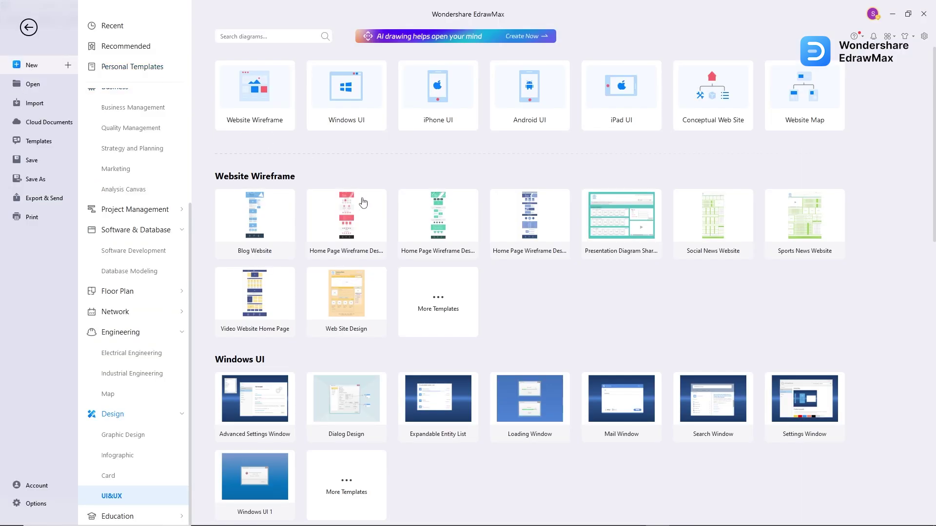
{"action": "scroll", "coordinate": [385, 224], "scroll_direction": "down", "scroll_amount": 3}
{"action": "scroll", "coordinate": [411, 248], "scroll_direction": "up", "scroll_amount": 2}
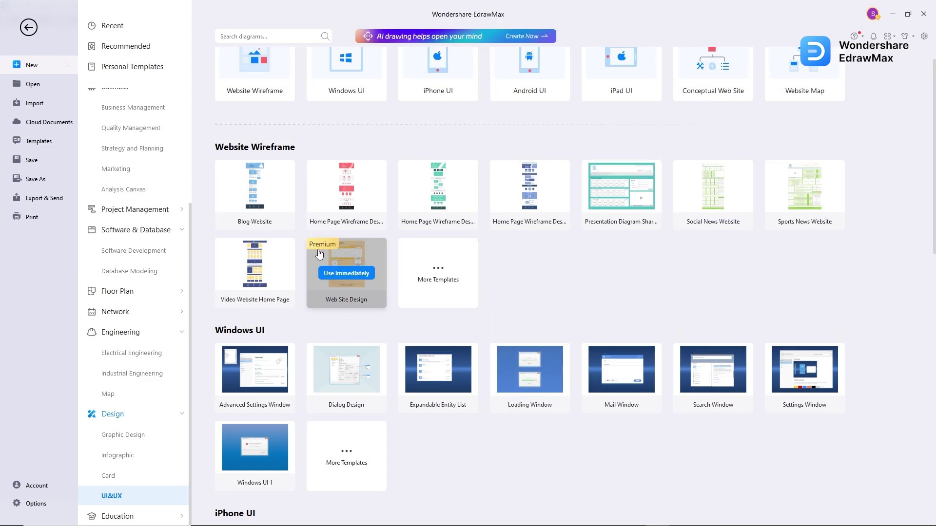
{"action": "left_click", "coordinate": [133, 250]}
{"action": "left_click", "coordinate": [134, 271]}
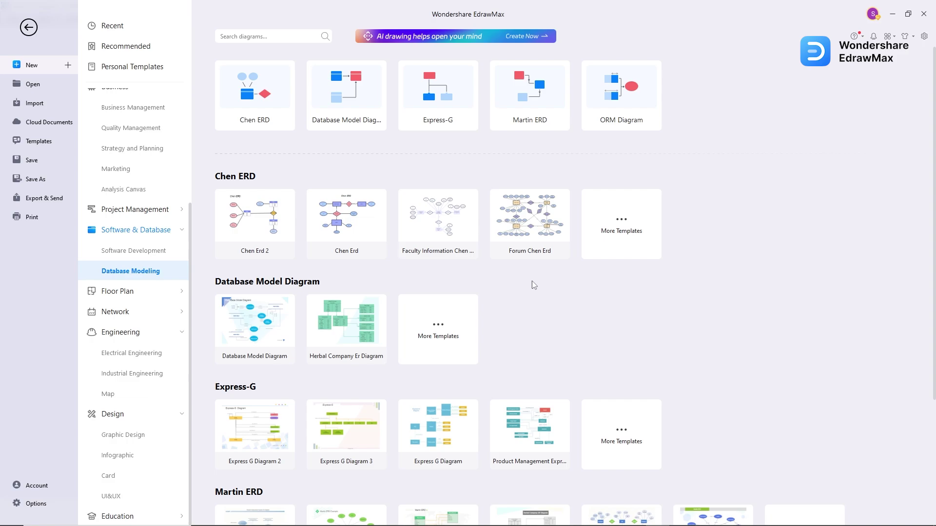
{"action": "scroll", "coordinate": [151, 108], "scroll_direction": "up", "scroll_amount": 4}
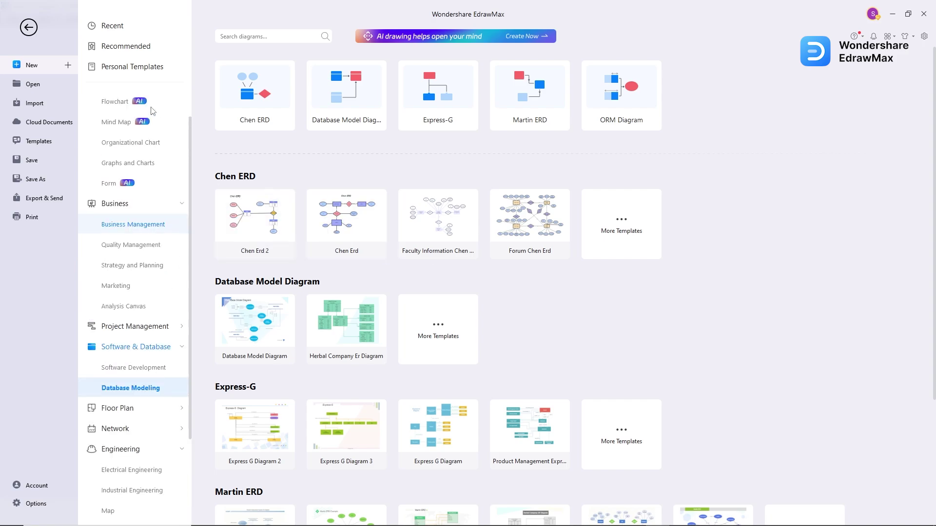
{"action": "left_click", "coordinate": [140, 104]}
{"action": "left_click", "coordinate": [143, 124]}
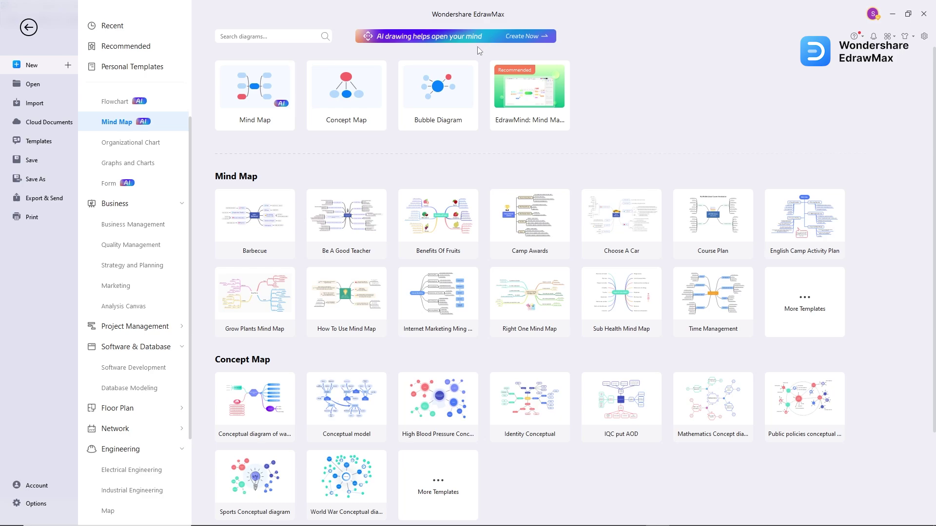
{"action": "mouse_move", "coordinate": [439, 233]}
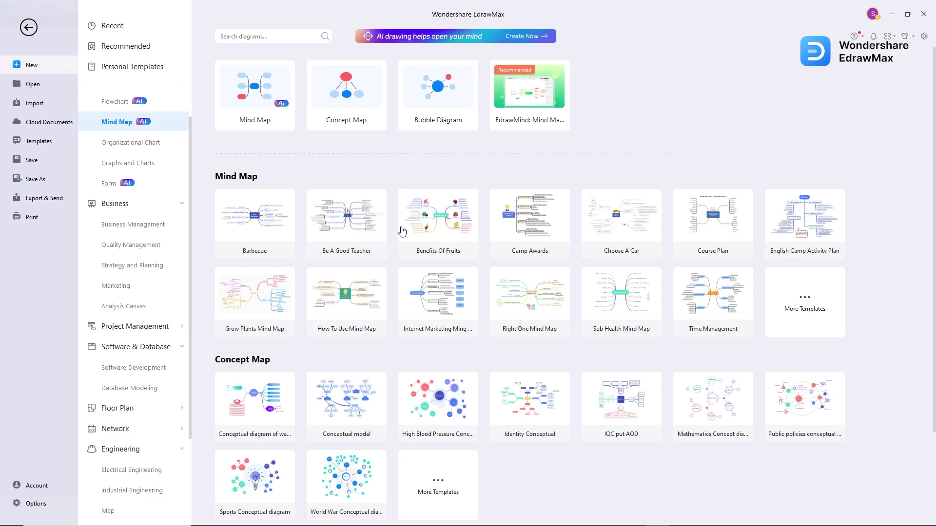